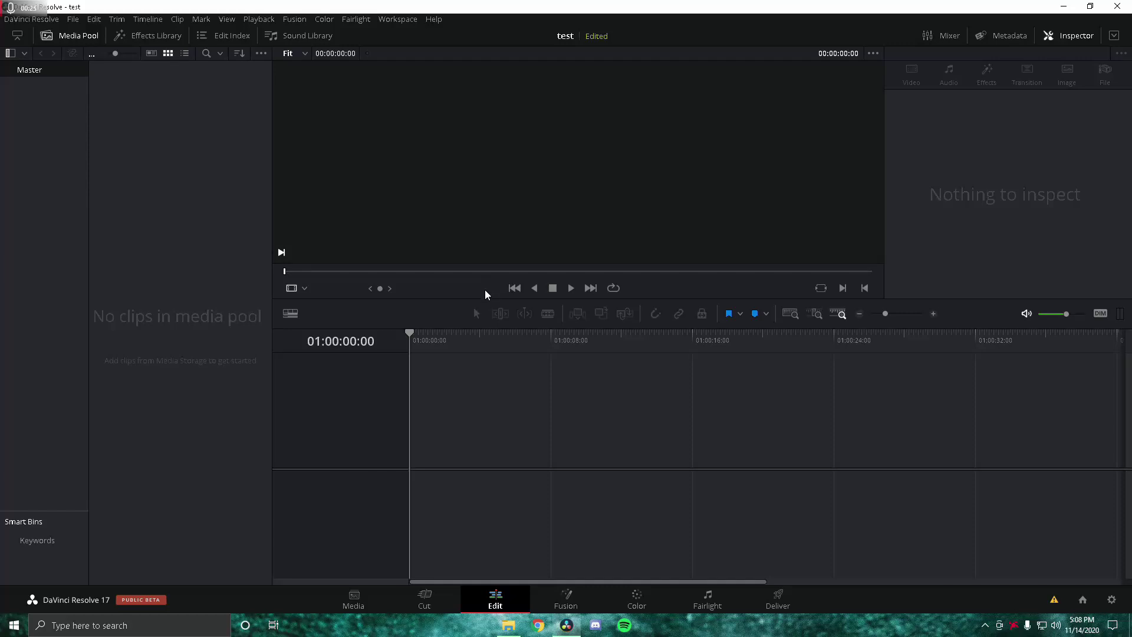
Place the "Rarin - YESSIR! (Official Visualizer) (128 kbps)" MP3 from the Downloads folder at the start of the timeline
{"action": "left_click", "coordinate": [455, 349]}
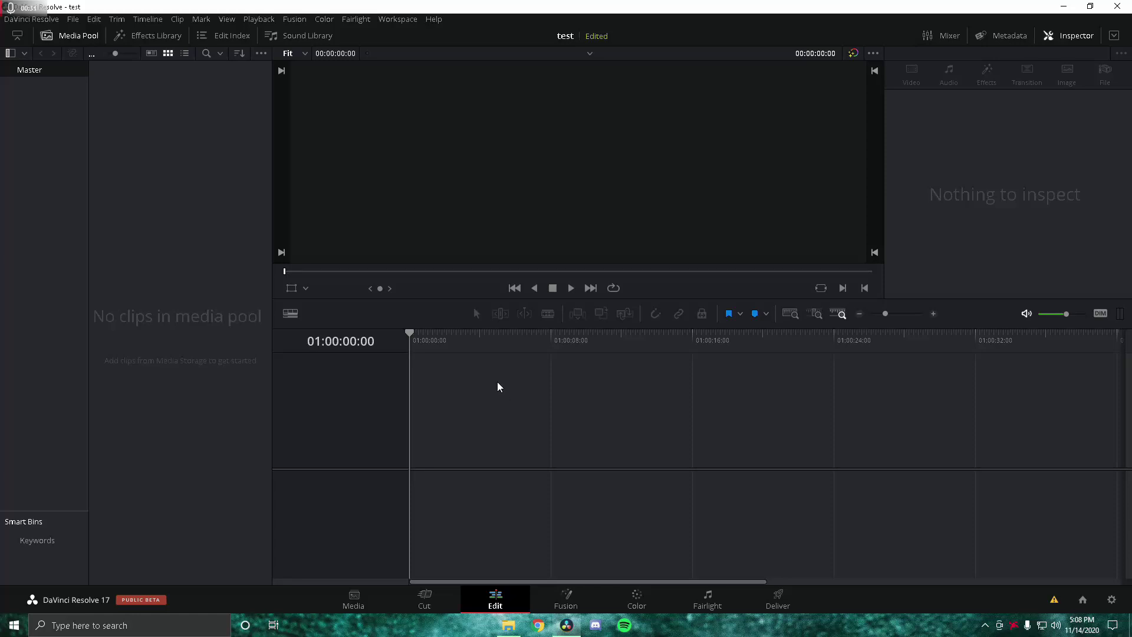
{"action": "key", "text": "alt+Tab"}
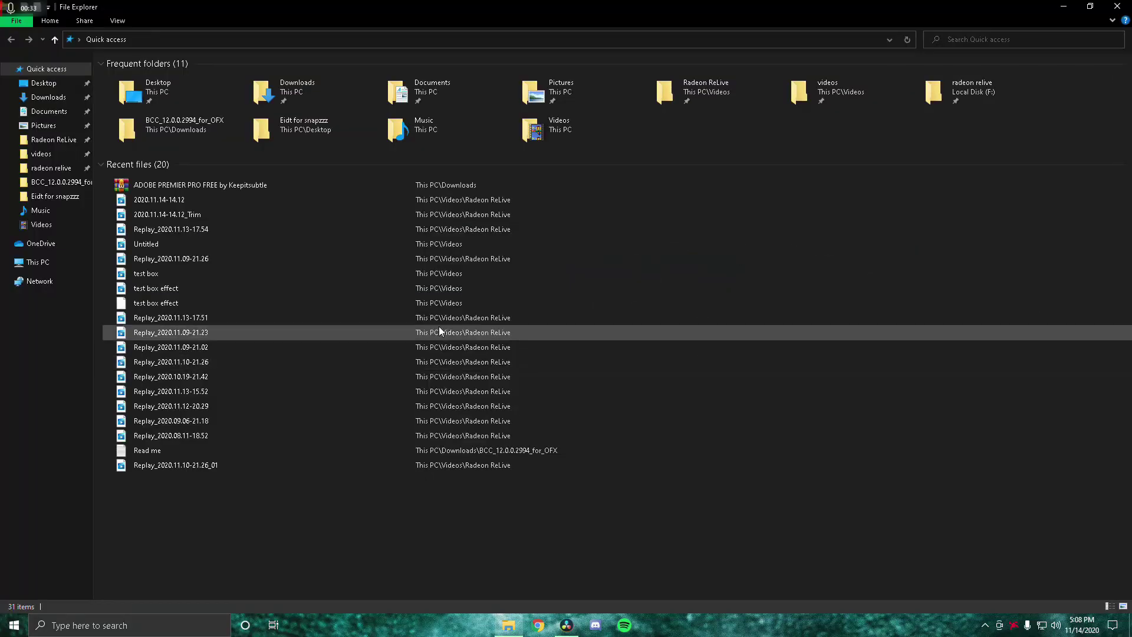
{"action": "left_click", "coordinate": [59, 98]}
{"action": "left_click_drag", "start_coordinate": [149, 105], "coordinate": [416, 478]}
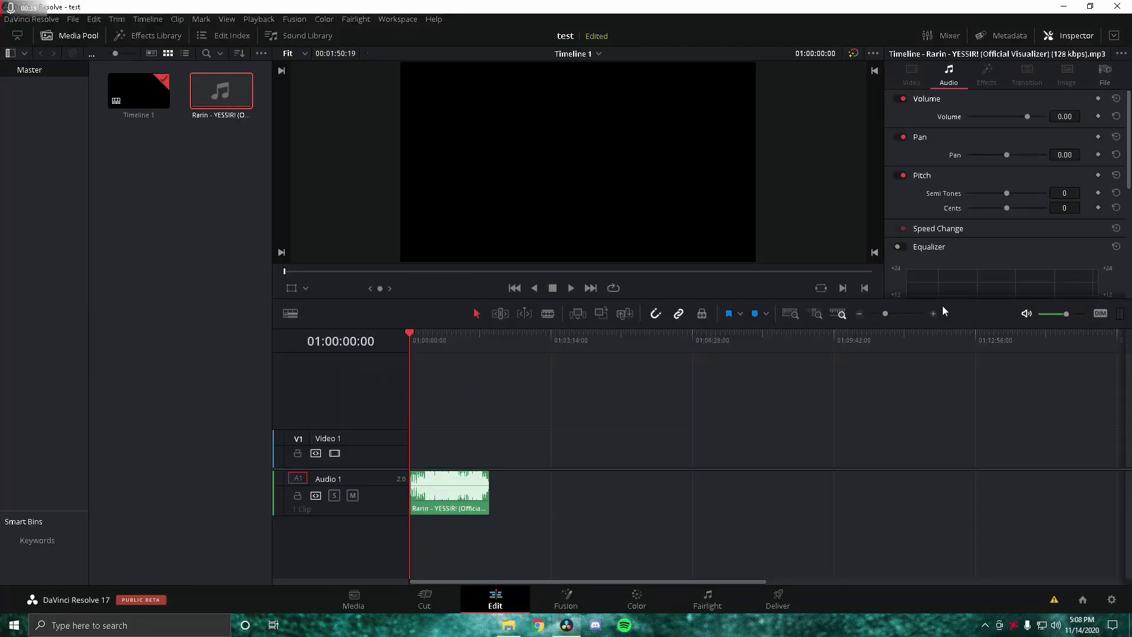
Play through the song to find the beat drop and split the audio clip shortly before it, at 01:00:19:01
{"action": "left_click", "coordinate": [905, 310]}
{"action": "left_click", "coordinate": [894, 313]}
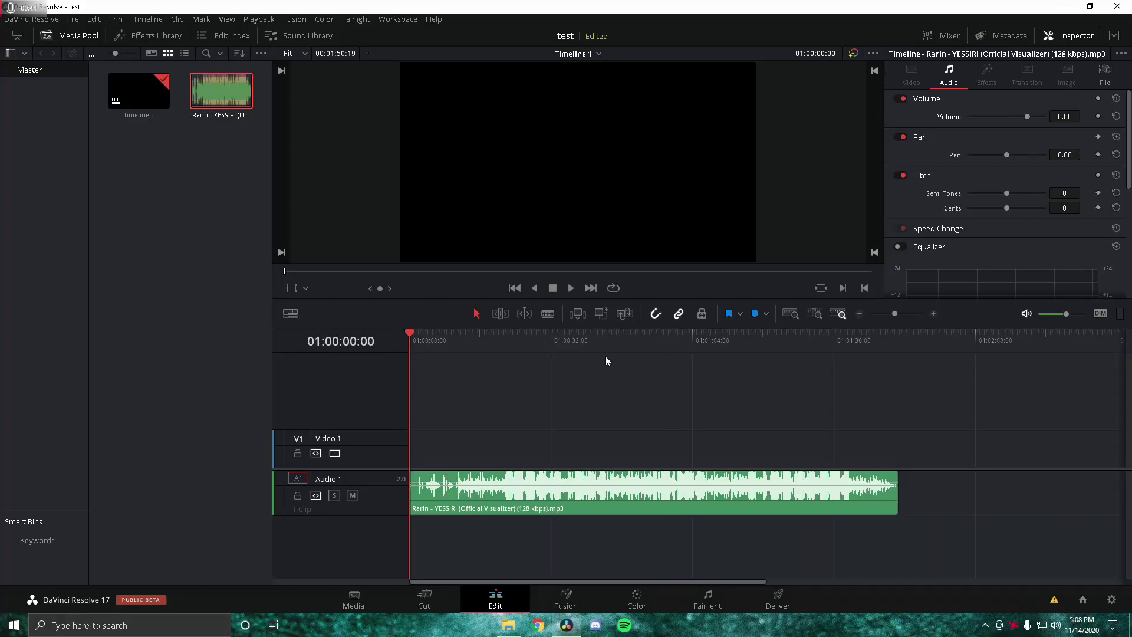
{"action": "left_click", "coordinate": [443, 338]}
{"action": "key", "text": "space"}
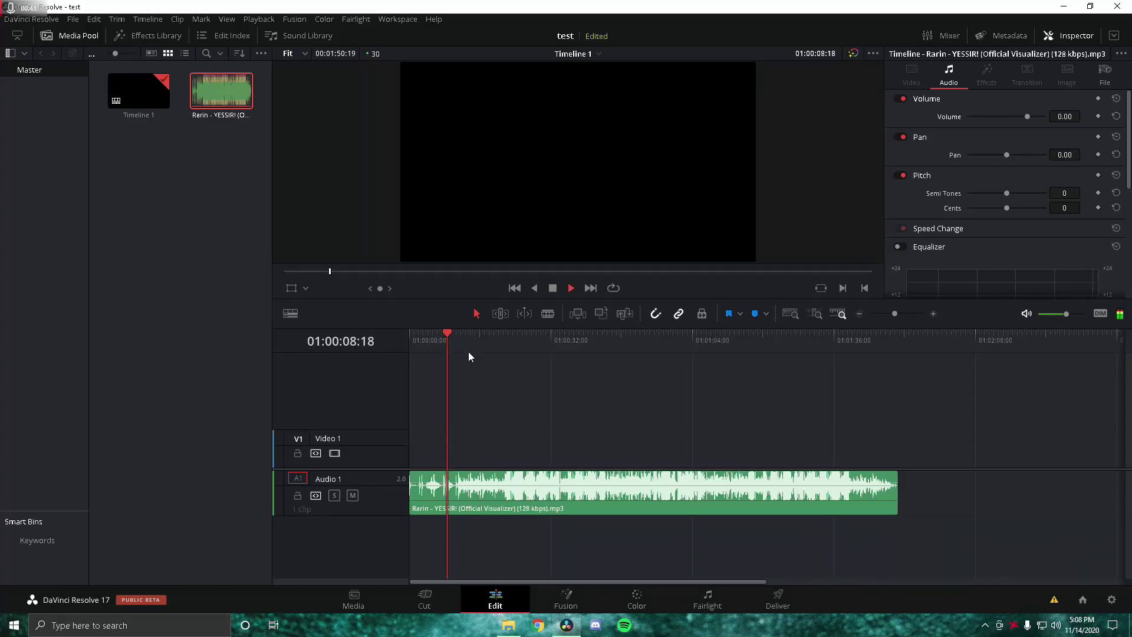
{"action": "left_click", "coordinate": [515, 339]}
{"action": "left_click", "coordinate": [504, 336]}
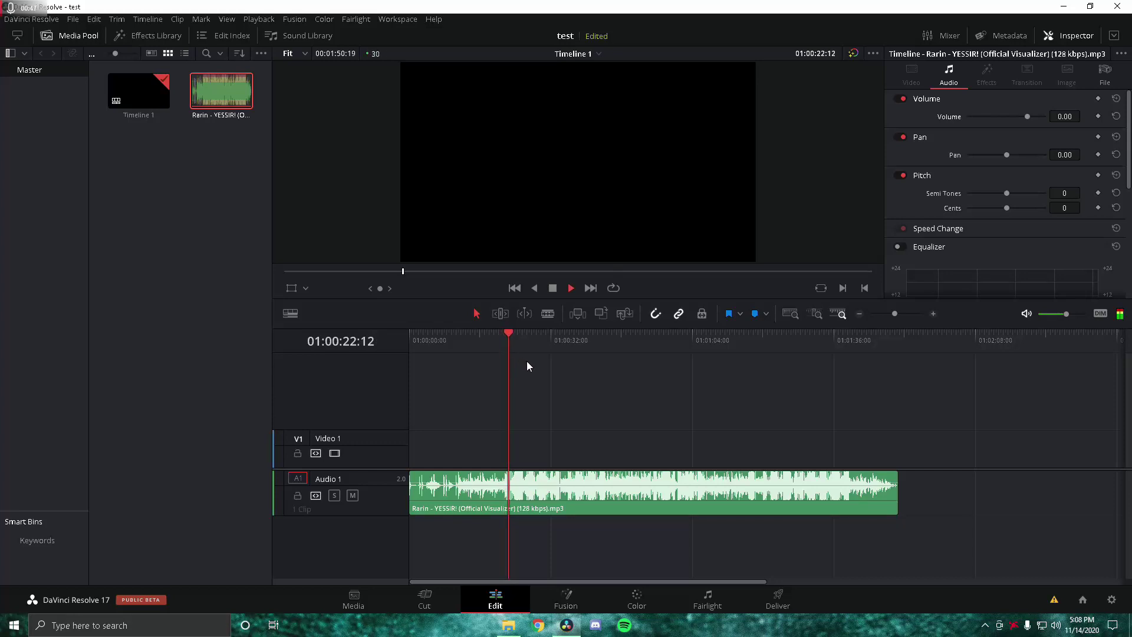
{"action": "key", "text": "space"}
{"action": "left_click", "coordinate": [902, 310]}
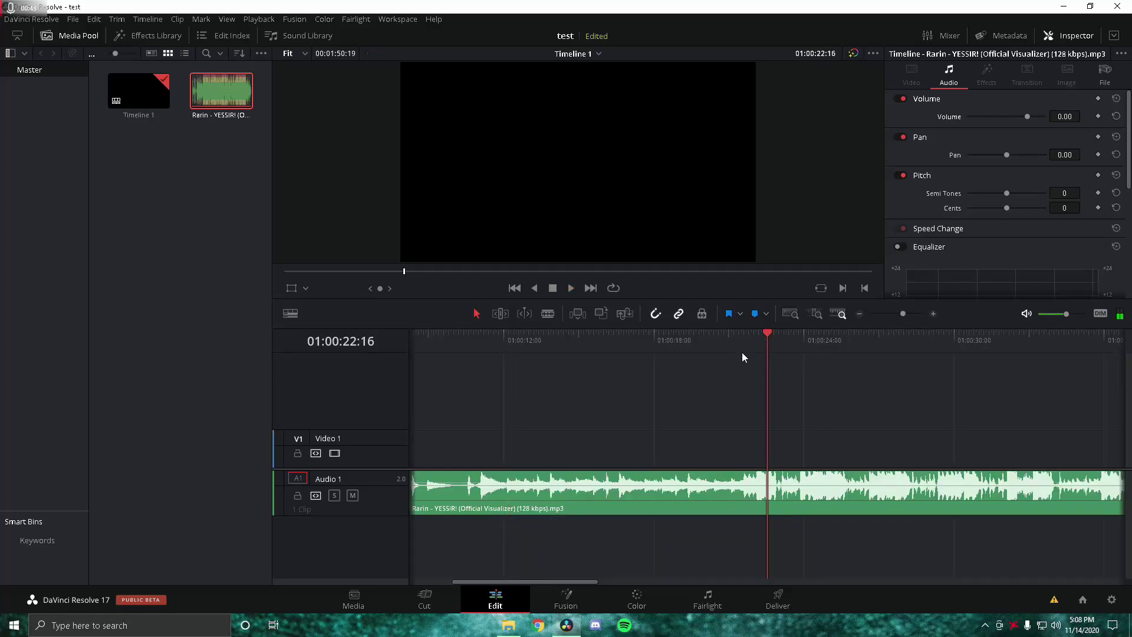
{"action": "left_click_drag", "start_coordinate": [746, 342], "coordinate": [679, 343]}
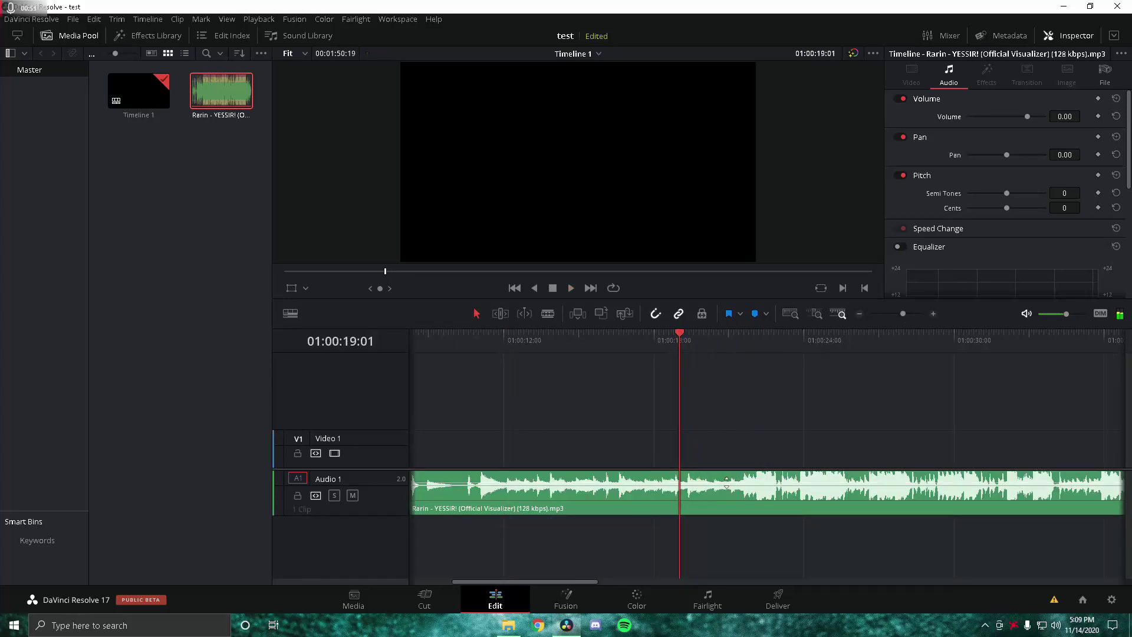
{"action": "key", "text": "ctrl+b"}
Split the song again at 01:00:23:14 and delete the audio before and after the section between the two cuts
{"action": "left_click", "coordinate": [790, 339]}
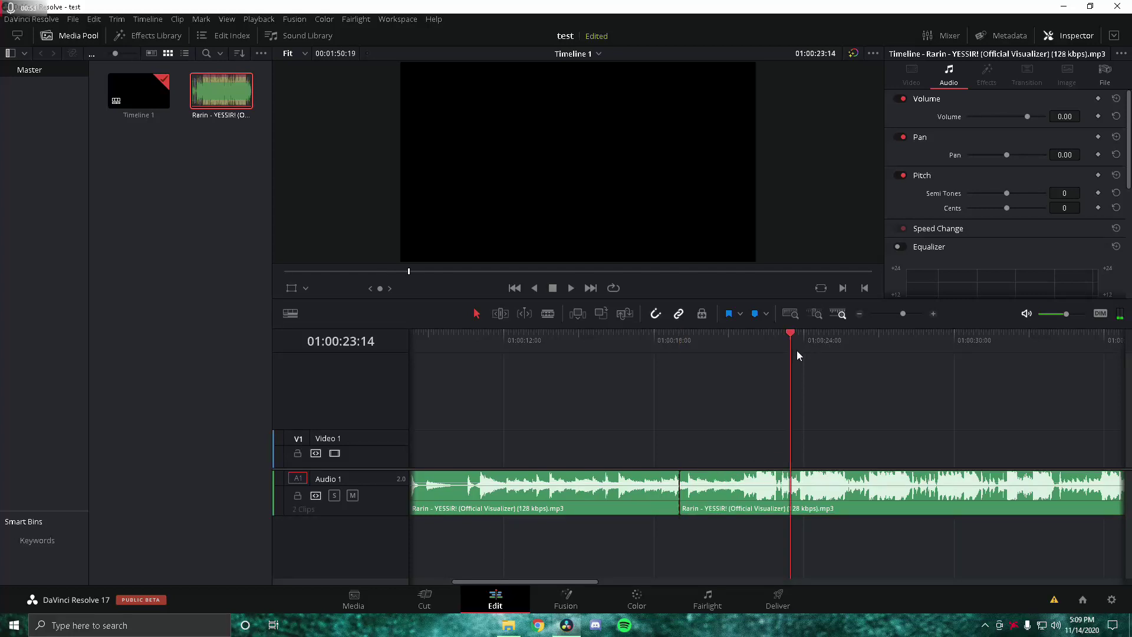
{"action": "left_click", "coordinate": [825, 488]}
{"action": "key", "text": "ctrl+b"}
{"action": "left_click", "coordinate": [825, 488]}
{"action": "key", "text": "Delete"}
{"action": "left_click", "coordinate": [559, 486]}
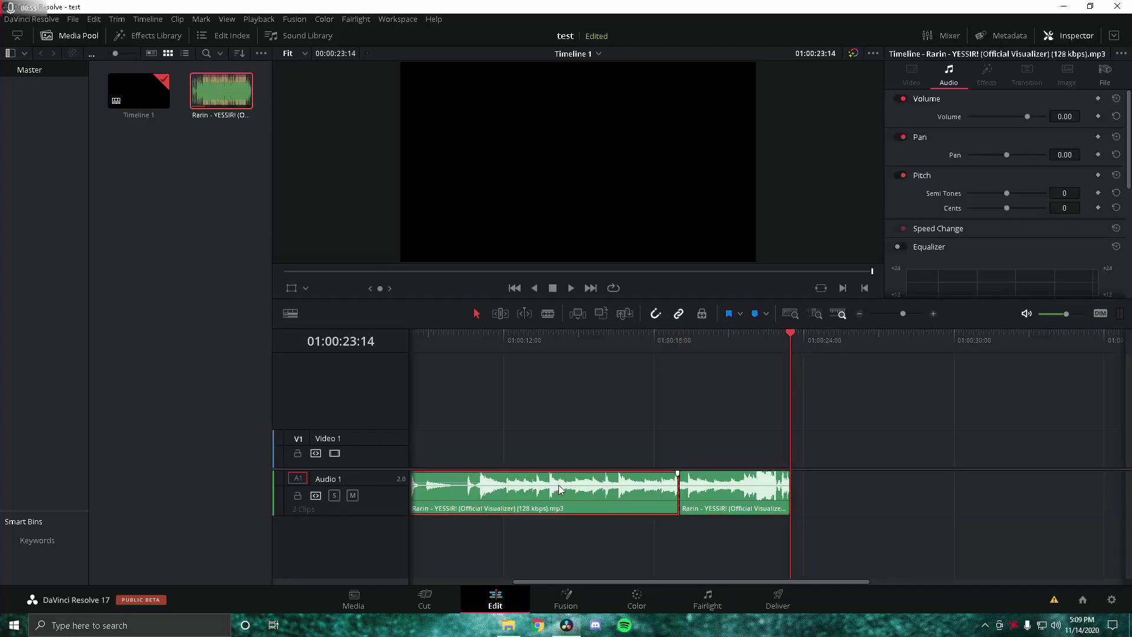
{"action": "key", "text": "Delete"}
Add a marker to the song clip on the beat drop at 01:00:22:04
{"action": "left_click", "coordinate": [737, 337]}
{"action": "key", "text": "space"}
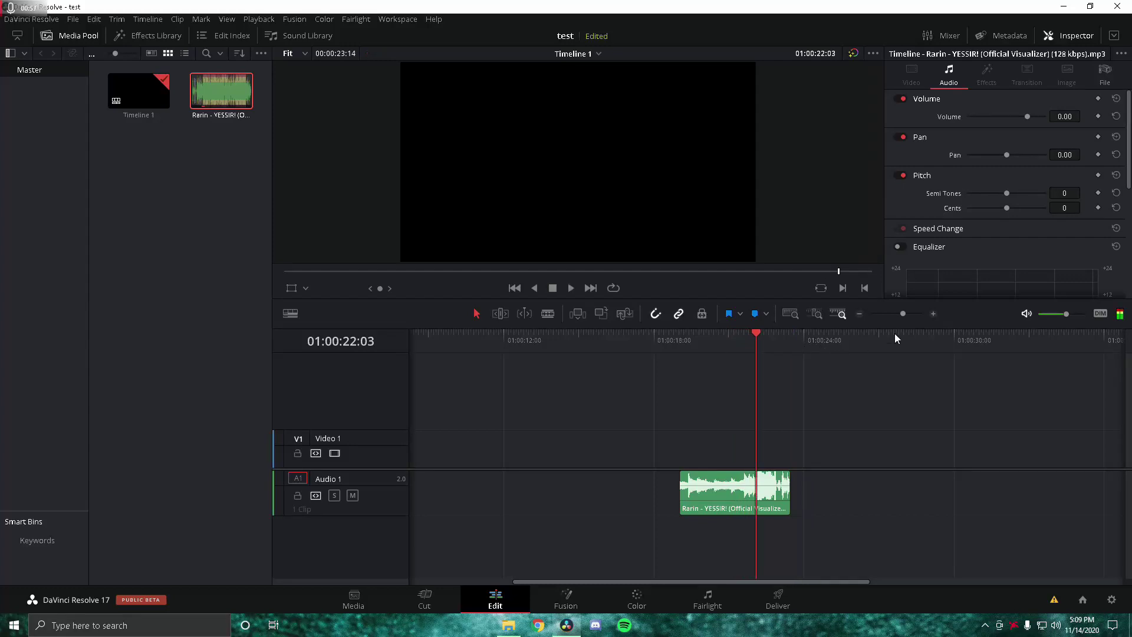
{"action": "left_click", "coordinate": [912, 314]}
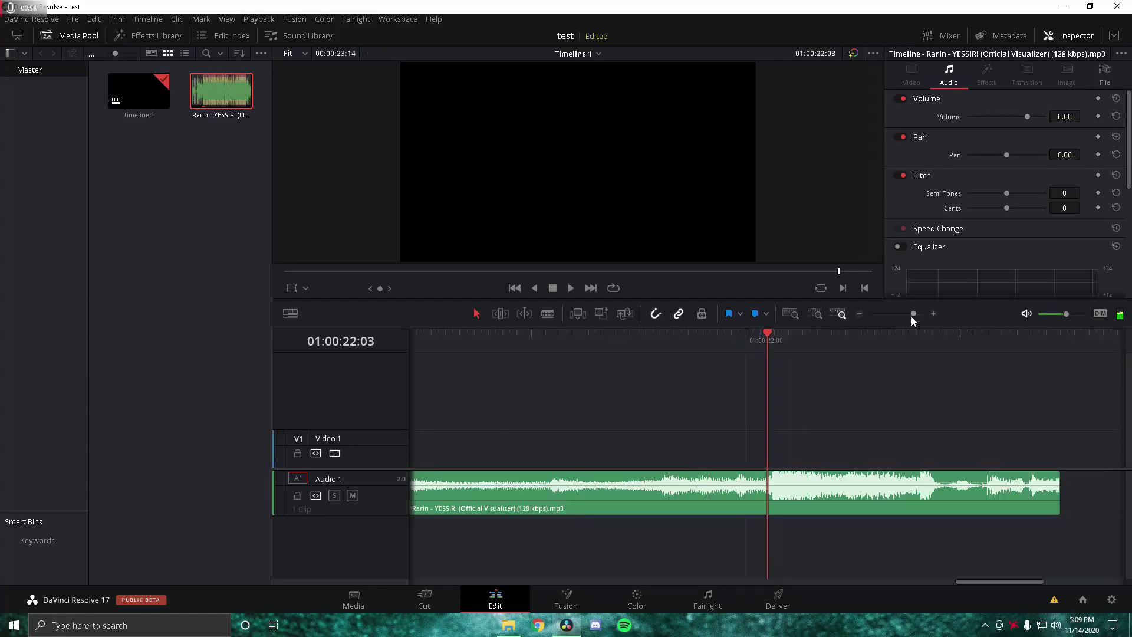
{"action": "left_click", "coordinate": [772, 344]}
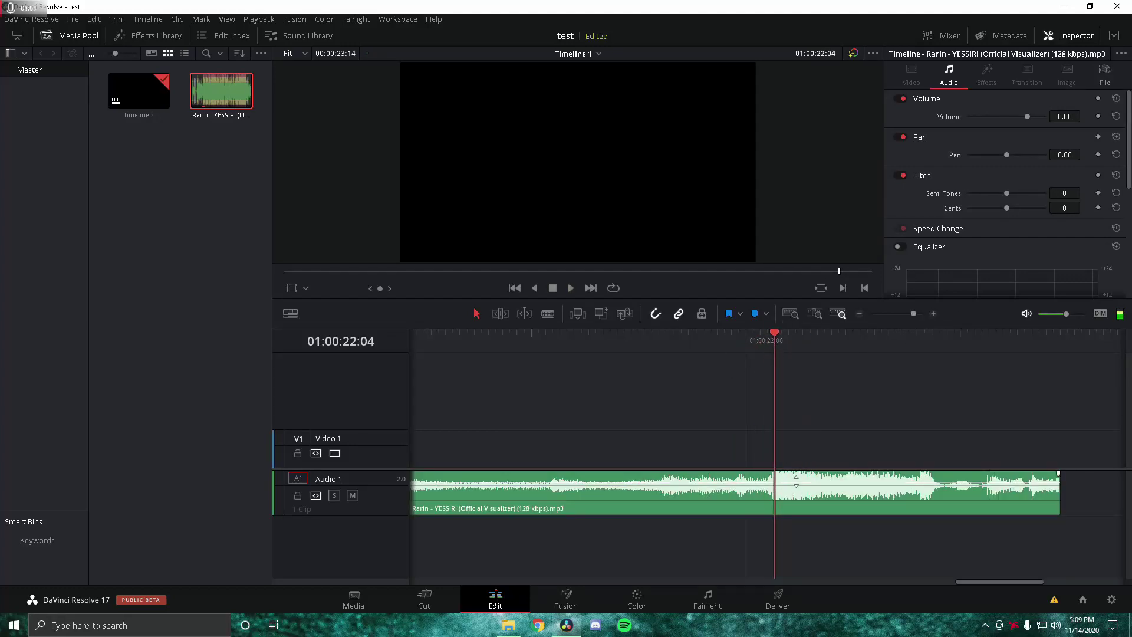
{"action": "left_click", "coordinate": [801, 481]}
{"action": "key", "text": "m"}
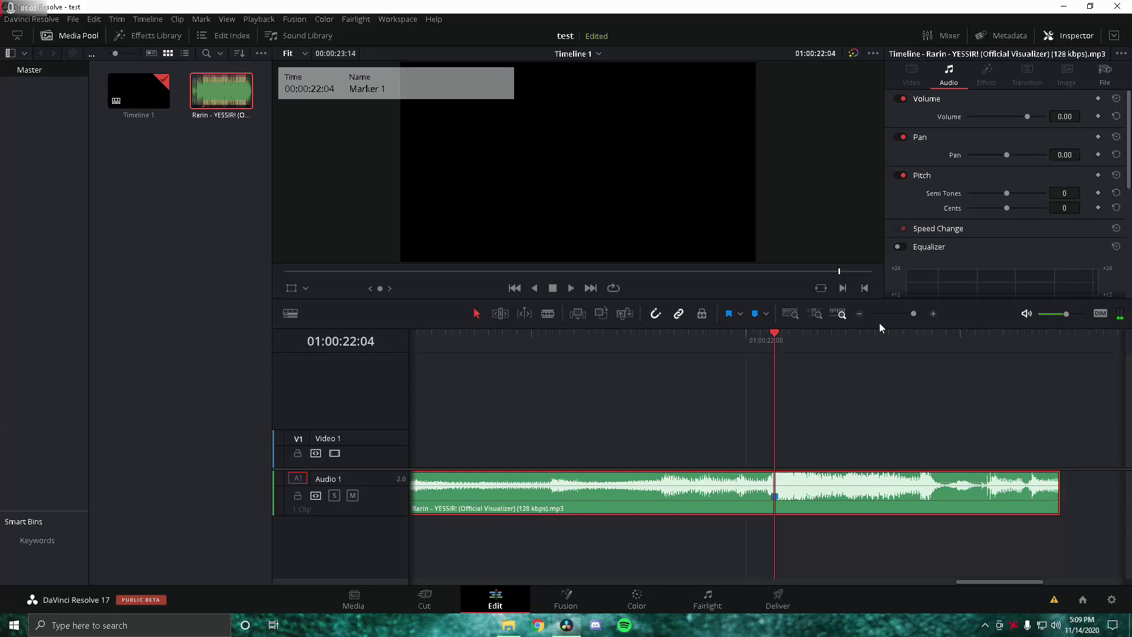
Move the trimmed song clip to the start of the timeline and play it back
{"action": "left_click", "coordinate": [903, 313]}
{"action": "left_click_drag", "start_coordinate": [729, 500], "coordinate": [278, 500]}
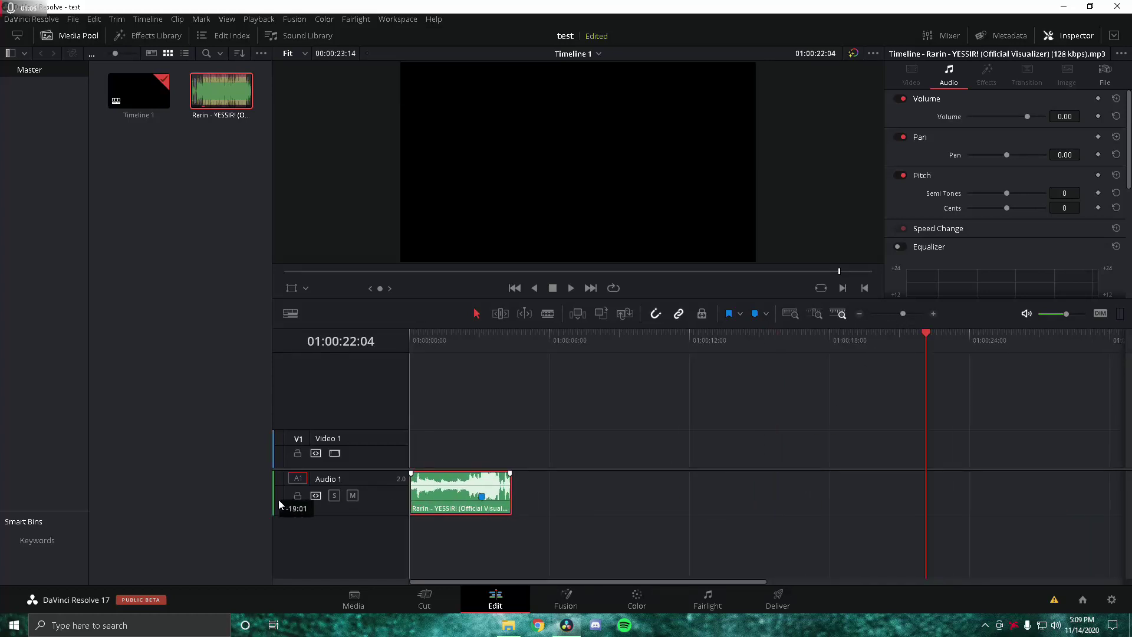
{"action": "left_click", "coordinate": [411, 340]}
{"action": "key", "text": "space"}
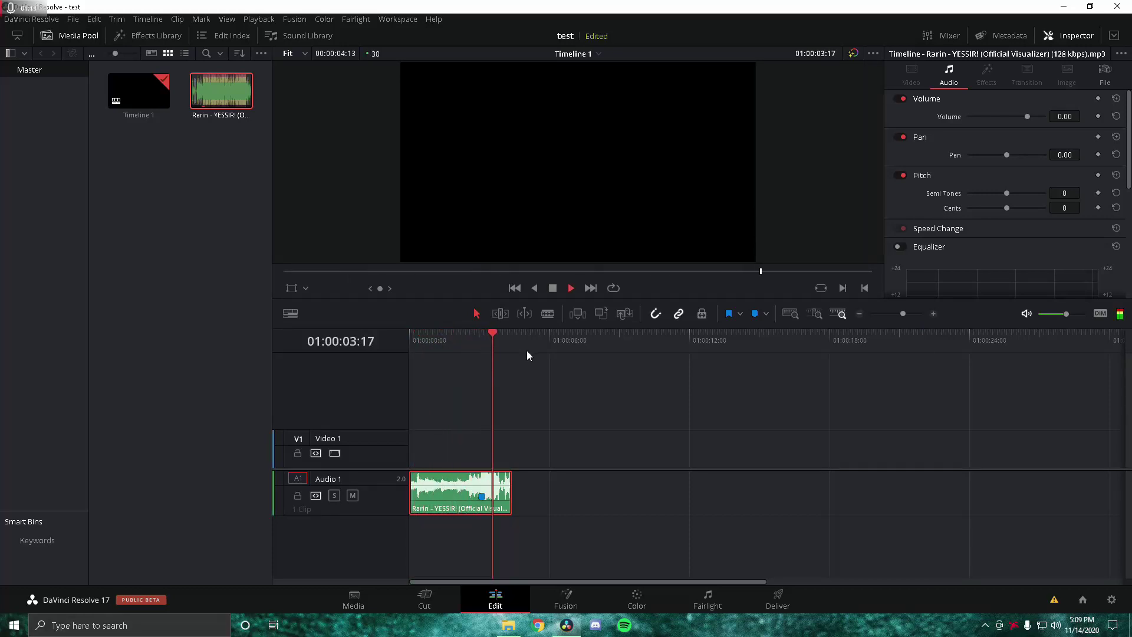
Add Replay_2020.11.09-21.23.mp4 from the Radeon ReLive folder after the song and move the song clip down to a second audio track
{"action": "key", "text": "alt+Tab"}
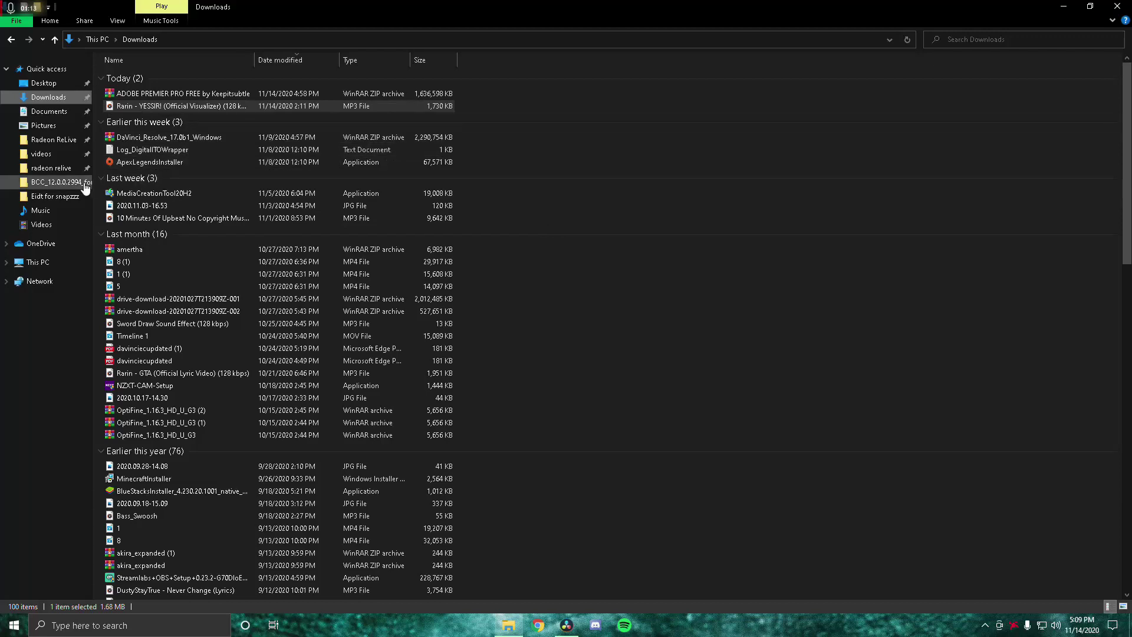
{"action": "left_click", "coordinate": [53, 140]}
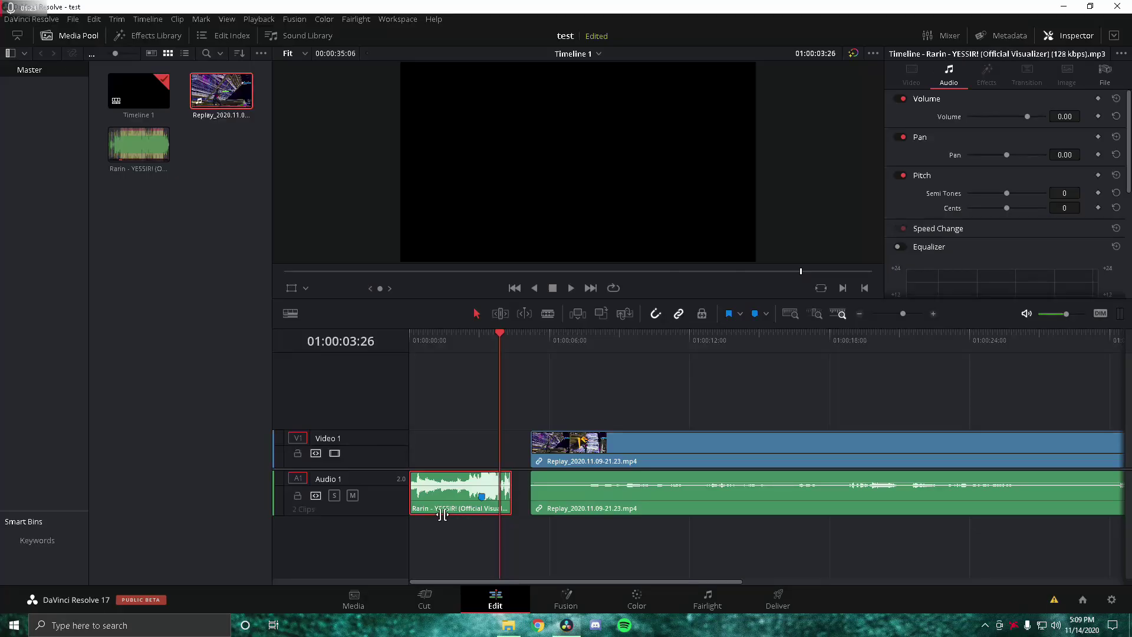
{"action": "left_click_drag", "start_coordinate": [442, 514], "coordinate": [442, 561]}
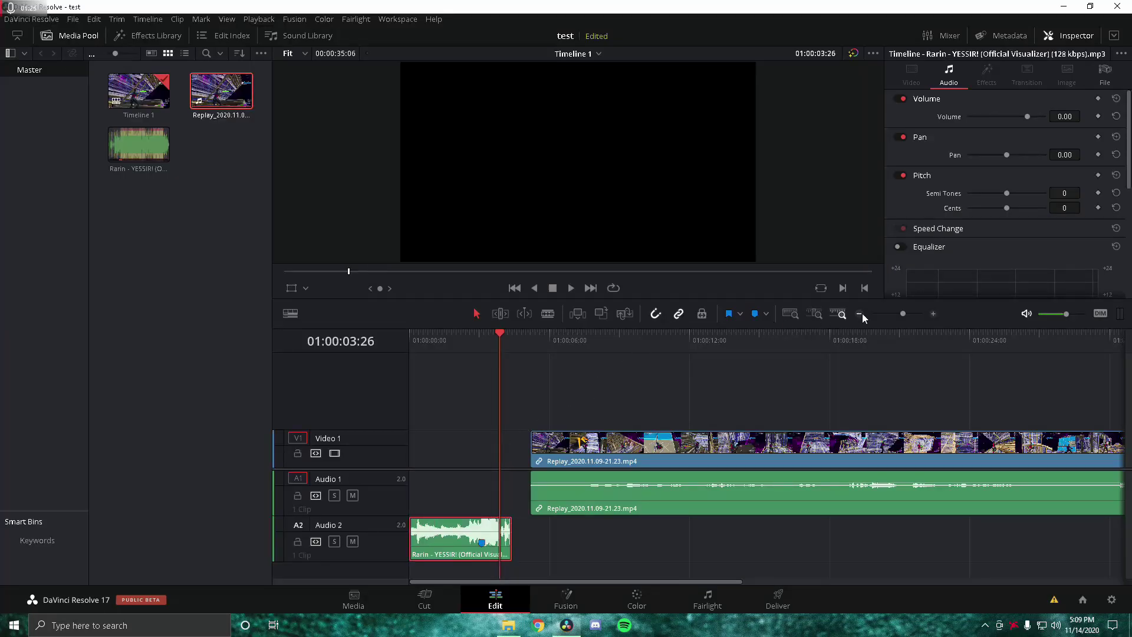
Split the gameplay clip at 01:00:30:27 and delete the part before the cut
{"action": "left_click", "coordinate": [895, 314]}
{"action": "left_click_drag", "start_coordinate": [518, 341], "coordinate": [554, 340]}
{"action": "key", "text": "space"}
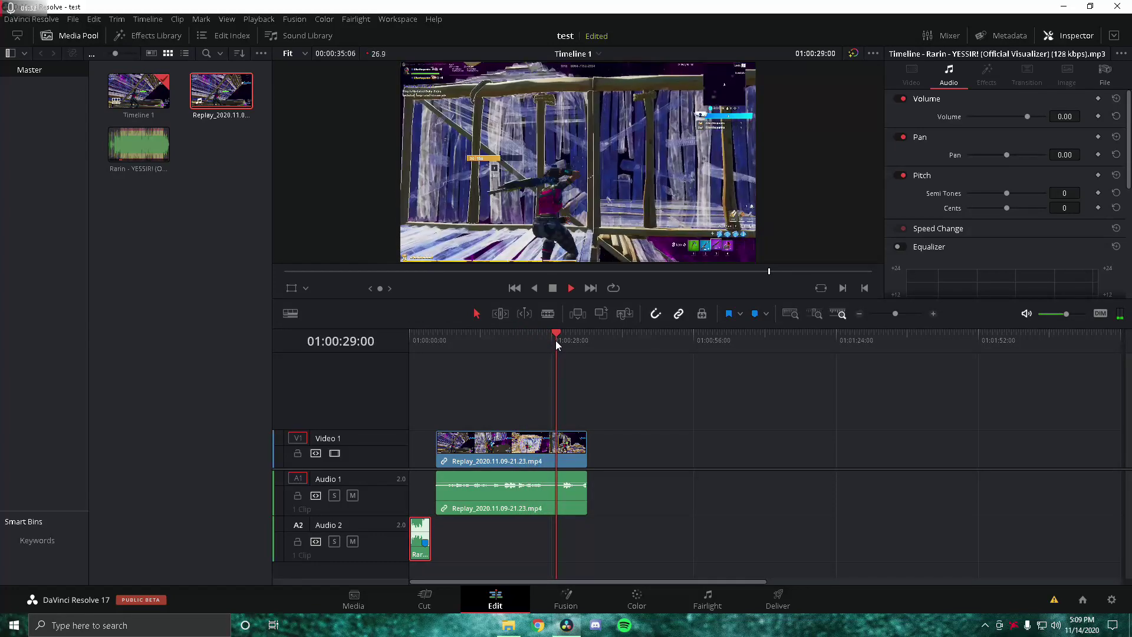
{"action": "key", "text": "space"}
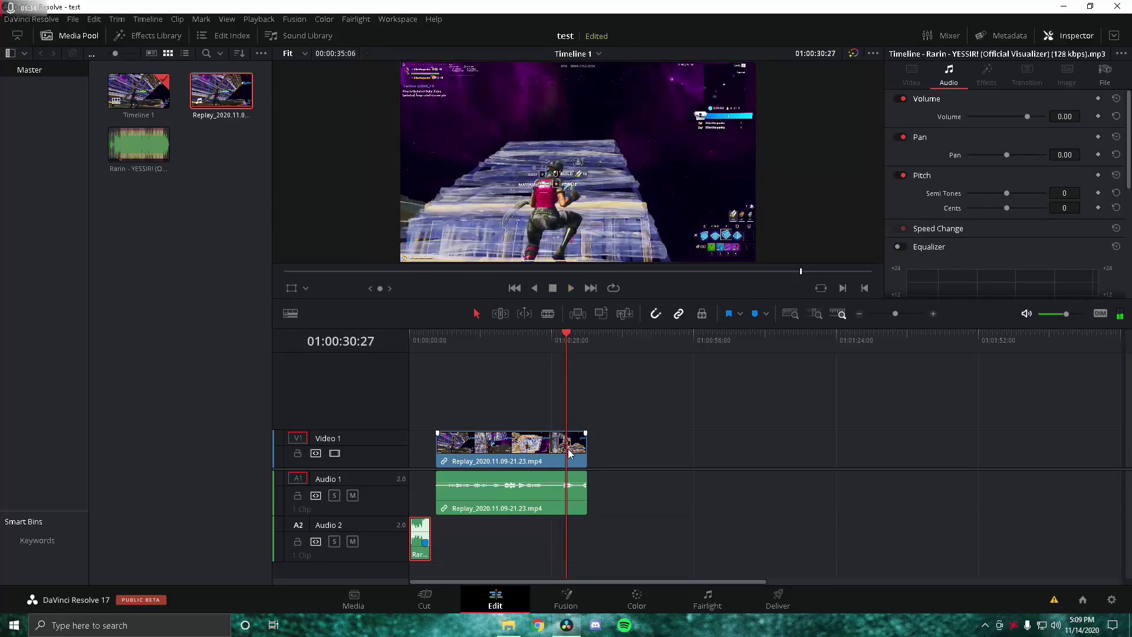
{"action": "left_click", "coordinate": [568, 448]}
{"action": "key", "text": "ctrl+b"}
{"action": "key", "text": "BackSpace"}
Play the remaining gameplay and position the playhead on the exact frame where the shot hits, 01:00:34:08
{"action": "key", "text": "space"}
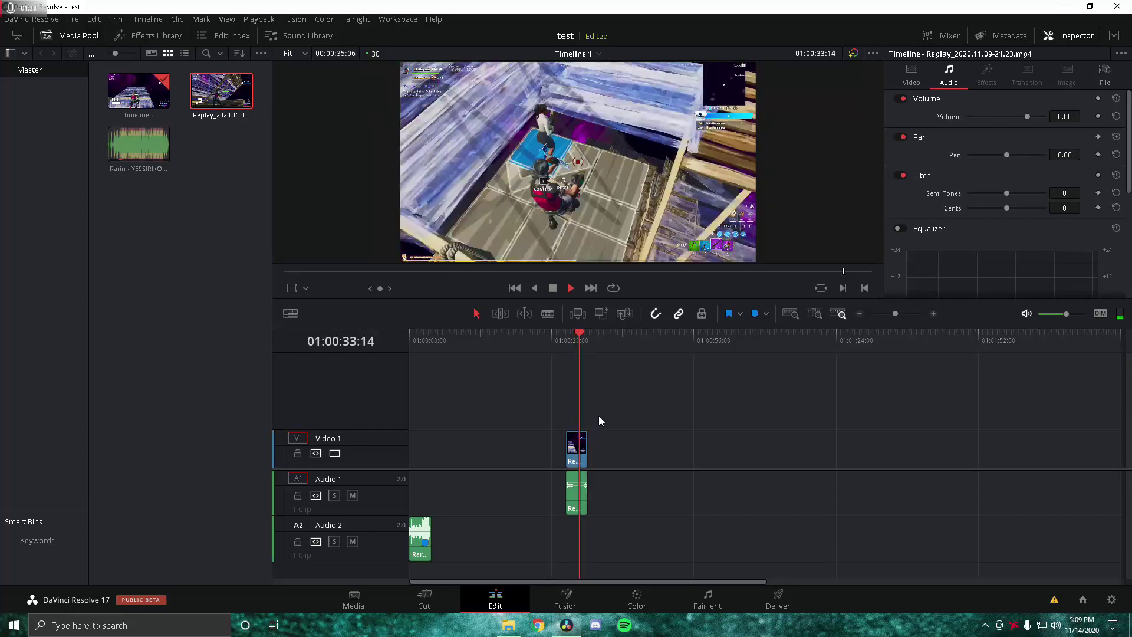
{"action": "key", "text": "space"}
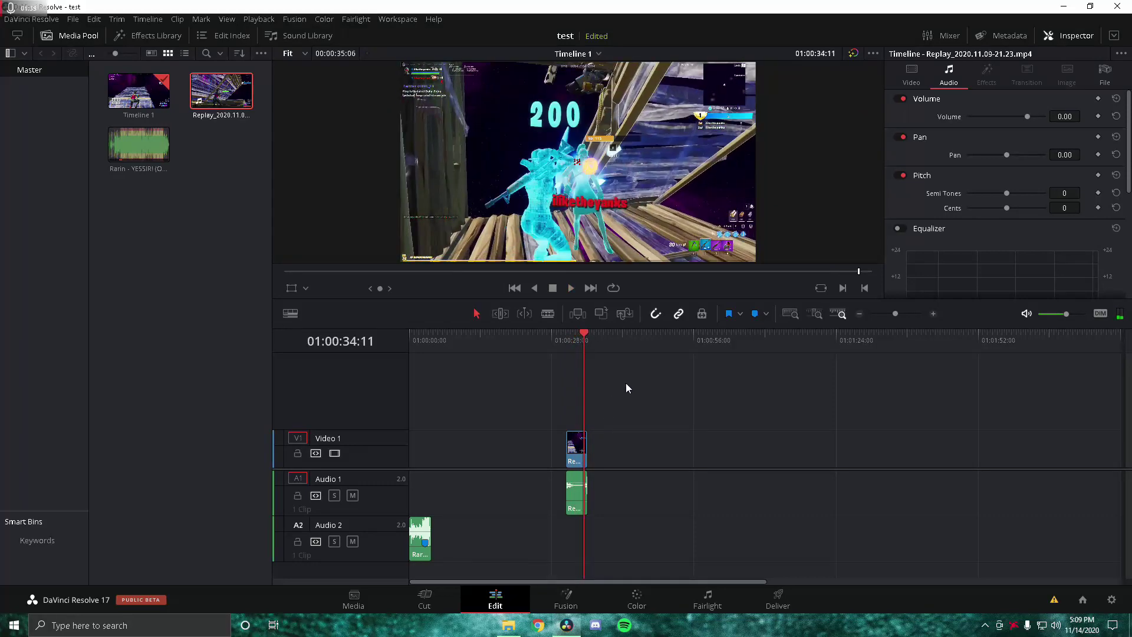
{"action": "left_click", "coordinate": [908, 313]}
{"action": "left_click", "coordinate": [897, 311]}
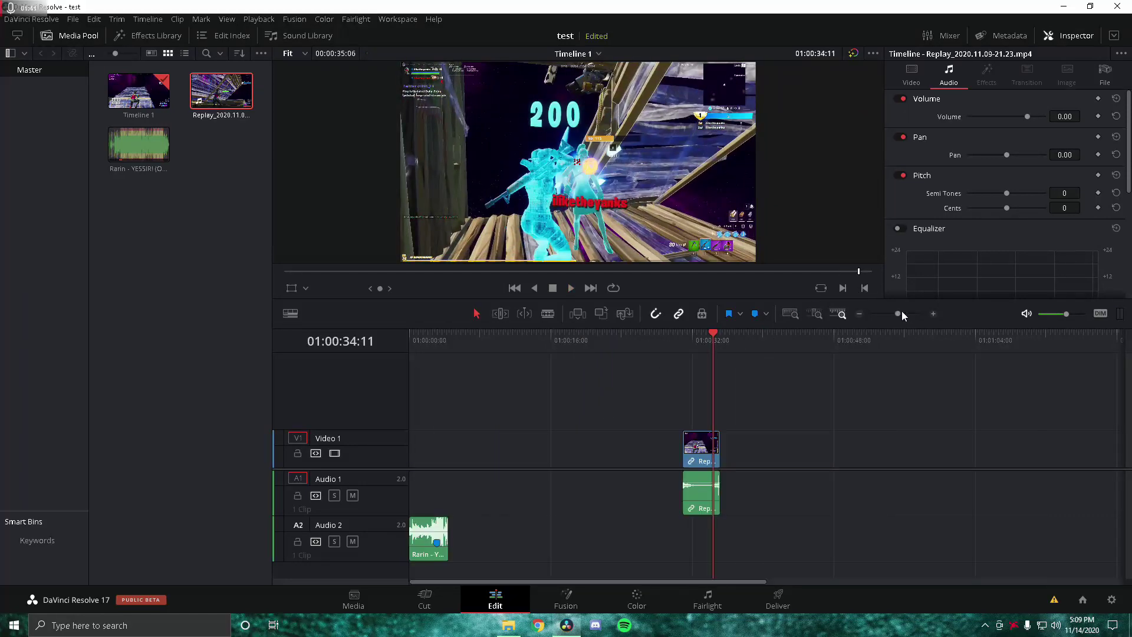
{"action": "left_click", "coordinate": [908, 314]}
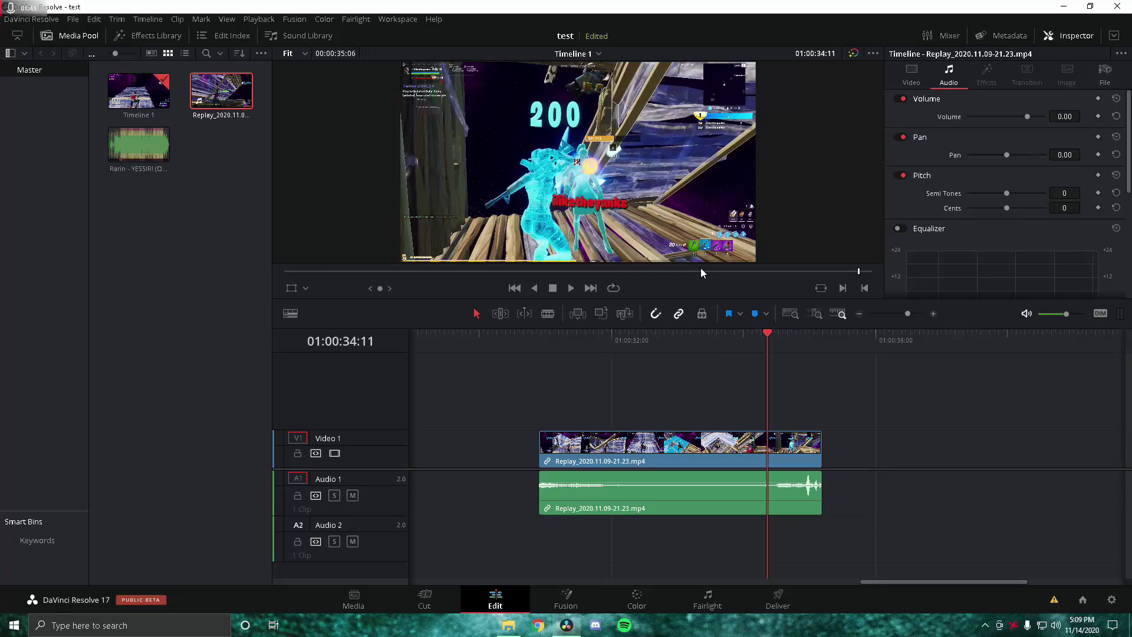
{"action": "key", "text": "Left"}
{"action": "key", "text": "Left"}
{"action": "key", "text": "Left"}
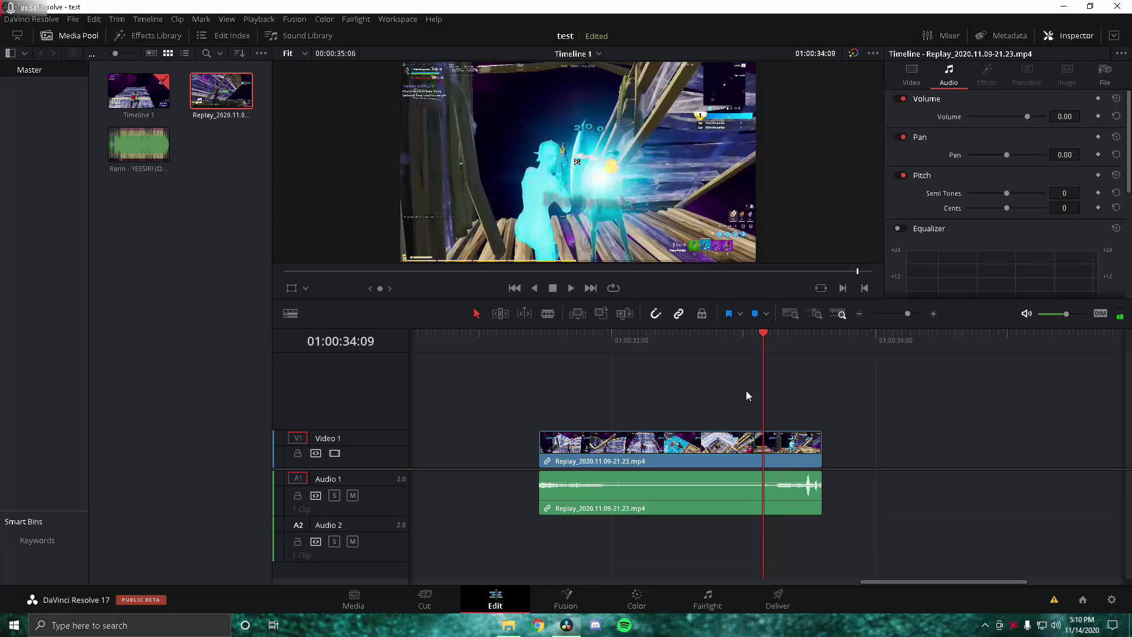
{"action": "key", "text": "Right"}
{"action": "key", "text": "Left"}
{"action": "key", "text": "Left"}
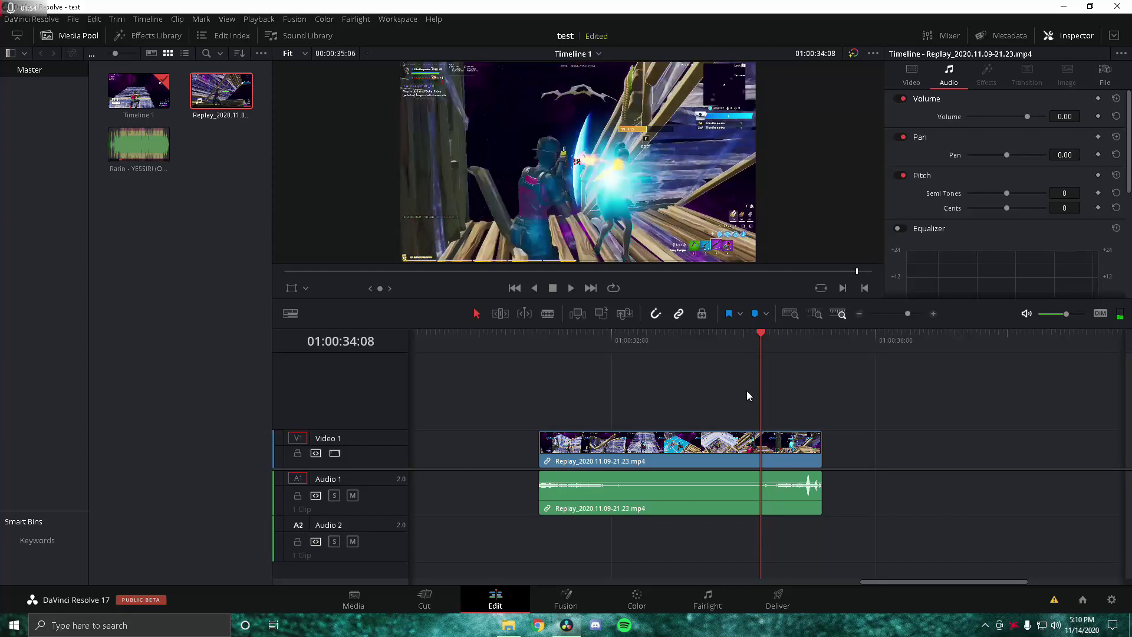
{"action": "key", "text": "Right"}
Show the retime controls on the gameplay clip and add a speed point at the shot's frame
{"action": "left_click", "coordinate": [773, 441]}
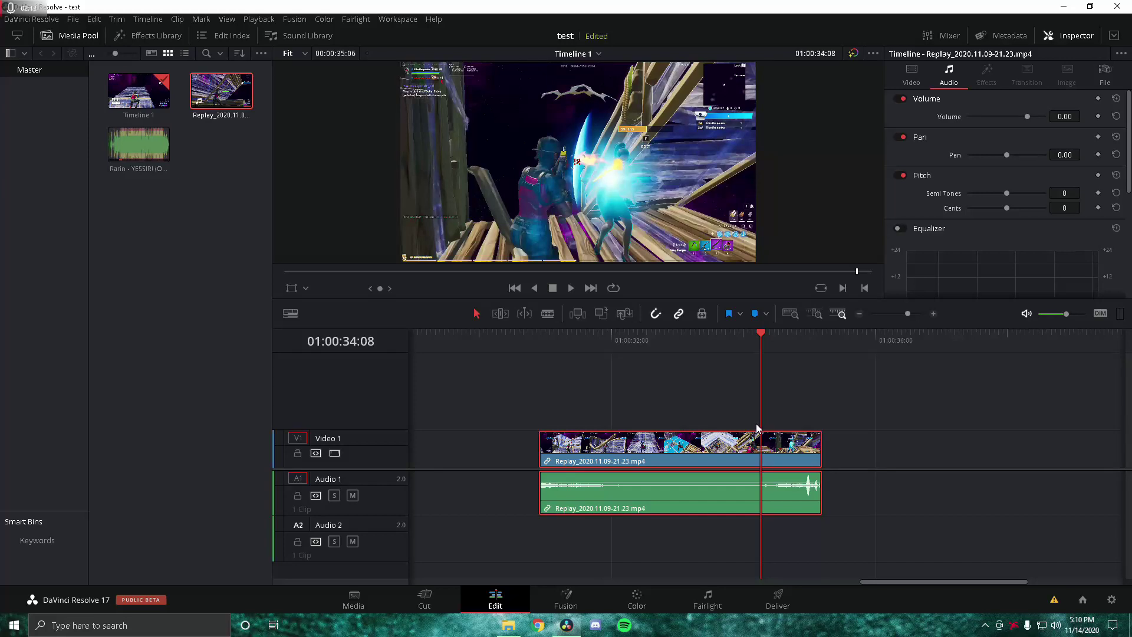
{"action": "key", "text": "ctrl+r"}
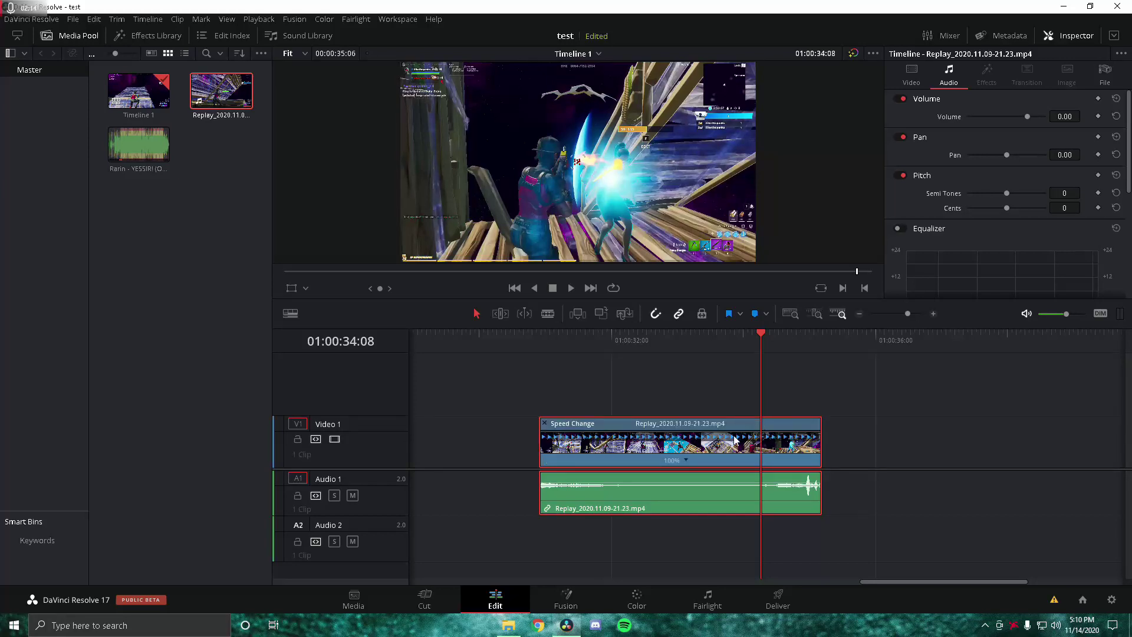
{"action": "left_click", "coordinate": [685, 460]}
{"action": "left_click", "coordinate": [694, 477]}
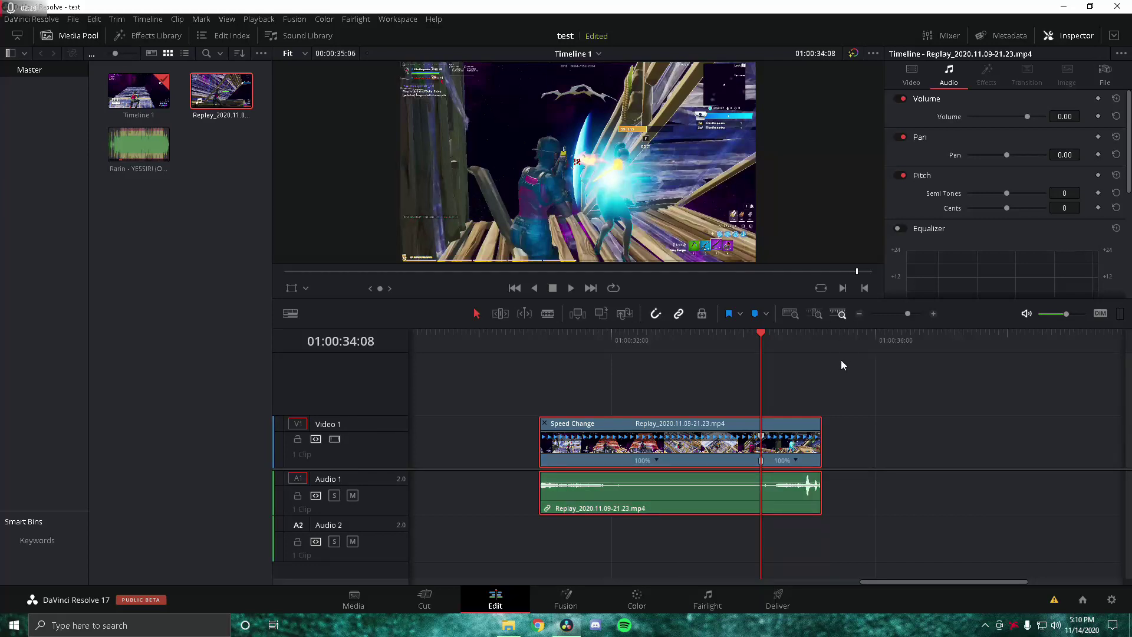
Add another speed point five frames before the shot, at 01:00:34:03
{"action": "key", "text": "Left"}
{"action": "key", "text": "Left"}
{"action": "key", "text": "Left"}
{"action": "key", "text": "Left"}
{"action": "key", "text": "Left"}
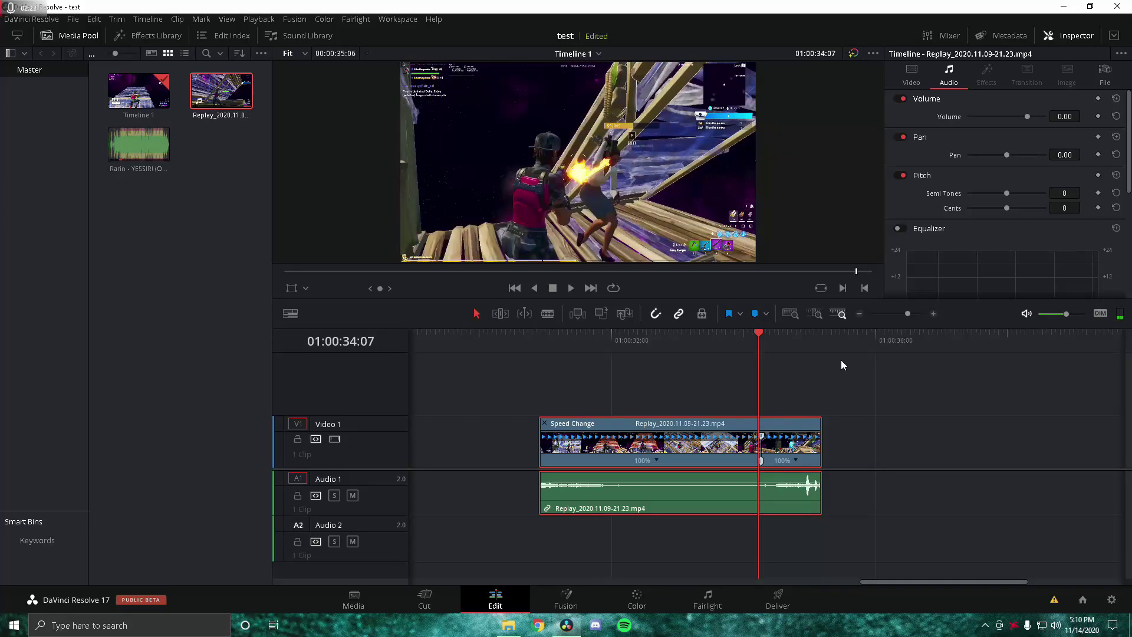
{"action": "left_click", "coordinate": [659, 459]}
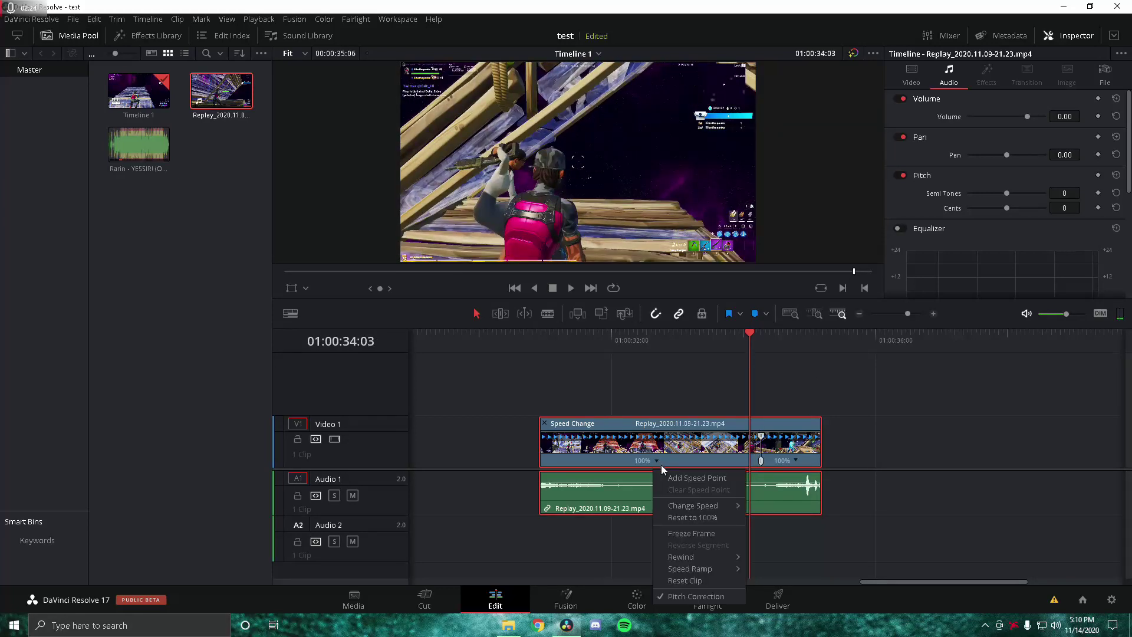
{"action": "left_click", "coordinate": [695, 475]}
Add a third speed point to the gameplay clip eight frames after the shot, at 01:00:34:16
{"action": "key", "text": "Right"}
{"action": "key", "text": "Right"}
{"action": "key", "text": "Right"}
{"action": "key", "text": "Right"}
{"action": "key", "text": "Right"}
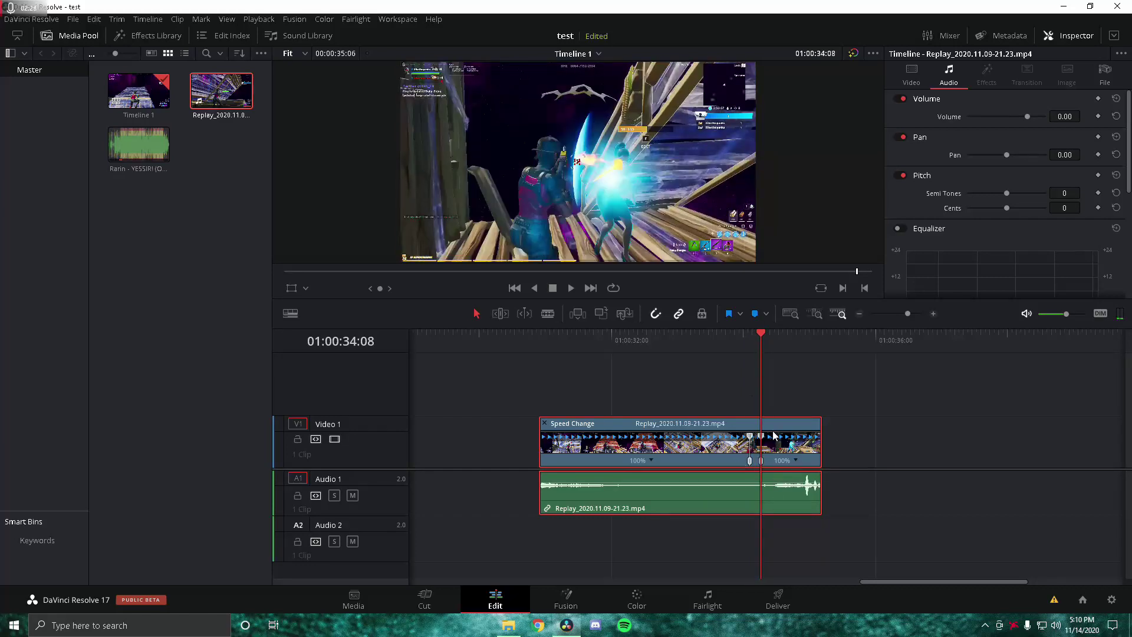
{"action": "key", "text": "Right"}
{"action": "key", "text": "Right"}
{"action": "key", "text": "Right"}
{"action": "key", "text": "Right"}
{"action": "key", "text": "Right"}
{"action": "key", "text": "Right"}
{"action": "key", "text": "Right"}
{"action": "key", "text": "Right"}
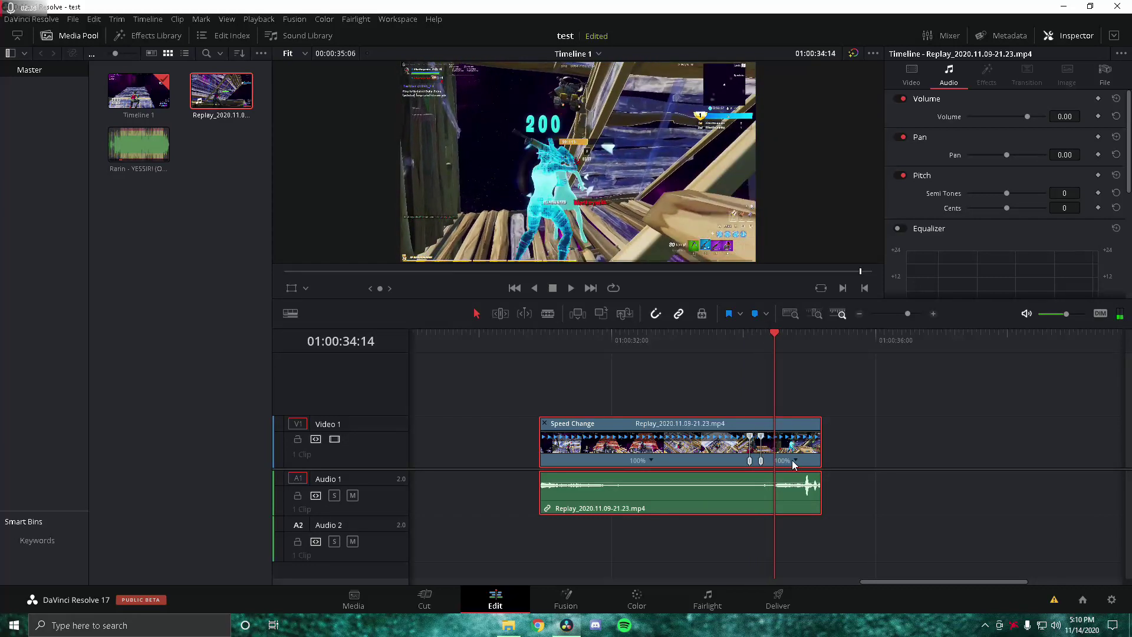
{"action": "left_click", "coordinate": [797, 462]}
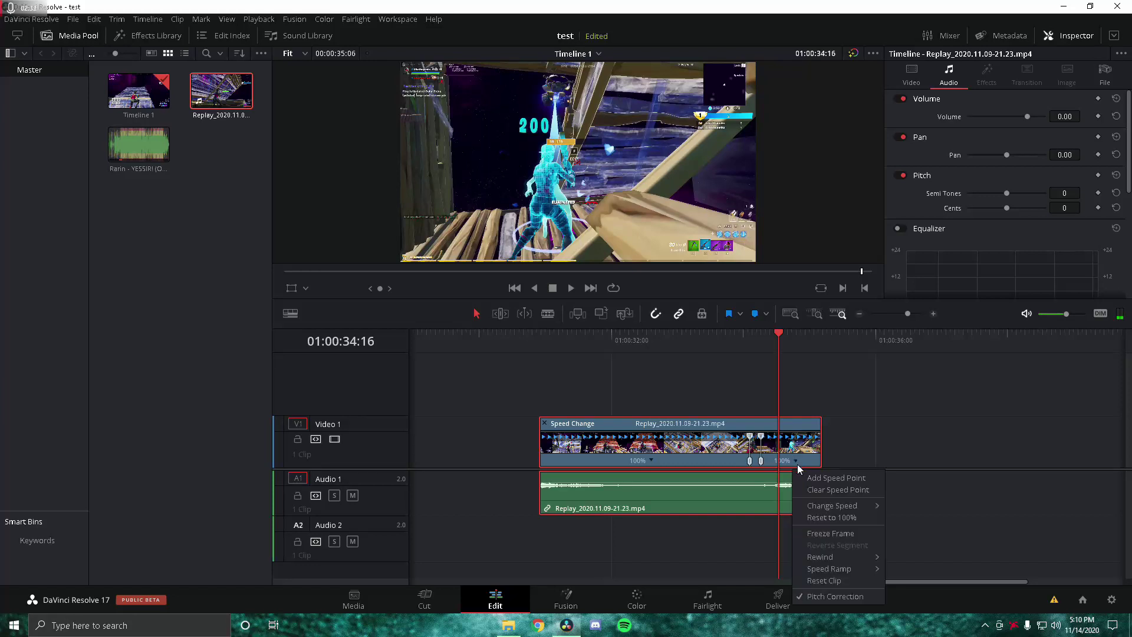
{"action": "left_click", "coordinate": [802, 475]}
Lock the Audio 1 track and set the speed of the segment between the first two speed points to 200%
{"action": "left_click_drag", "start_coordinate": [908, 317], "coordinate": [910, 316]}
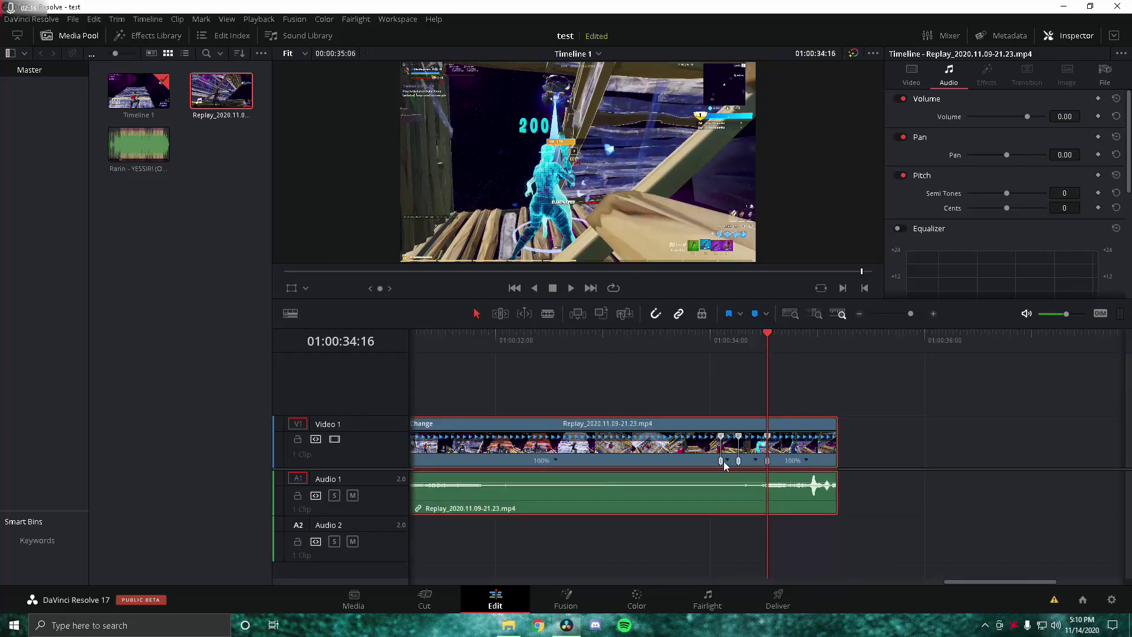
{"action": "left_click", "coordinate": [297, 496]}
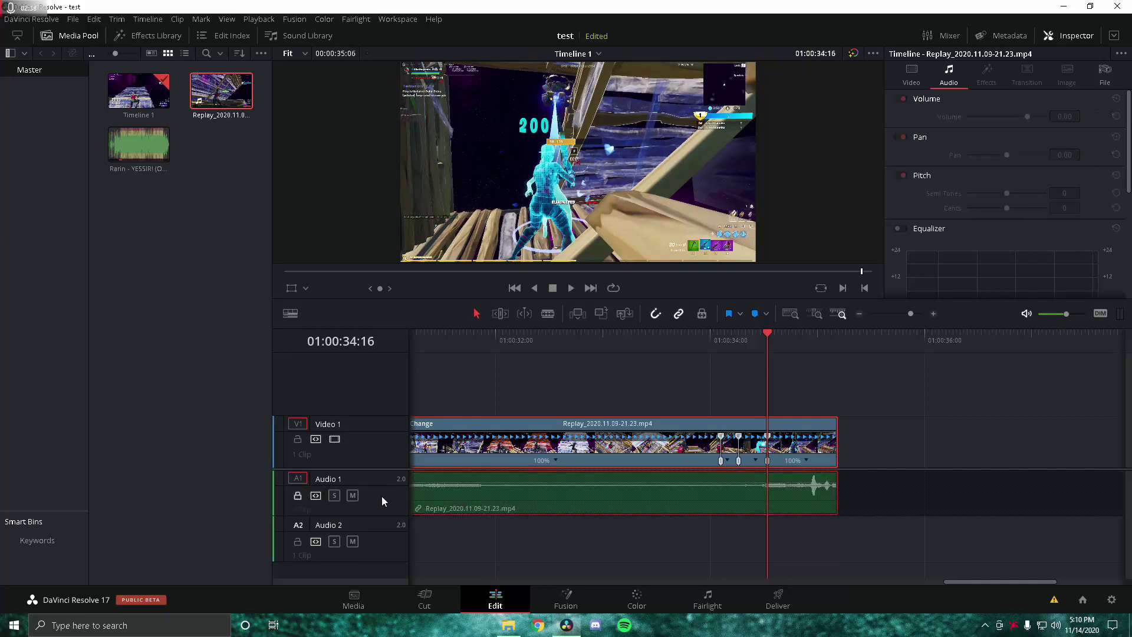
{"action": "left_click", "coordinate": [725, 460]}
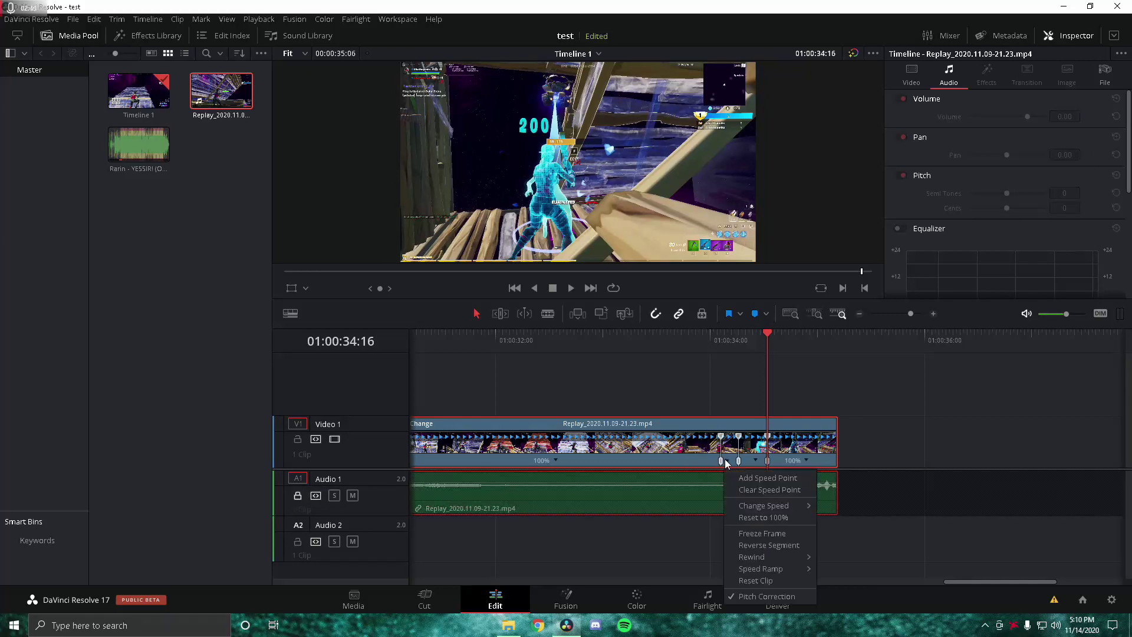
{"action": "mouse_move", "coordinate": [765, 505]}
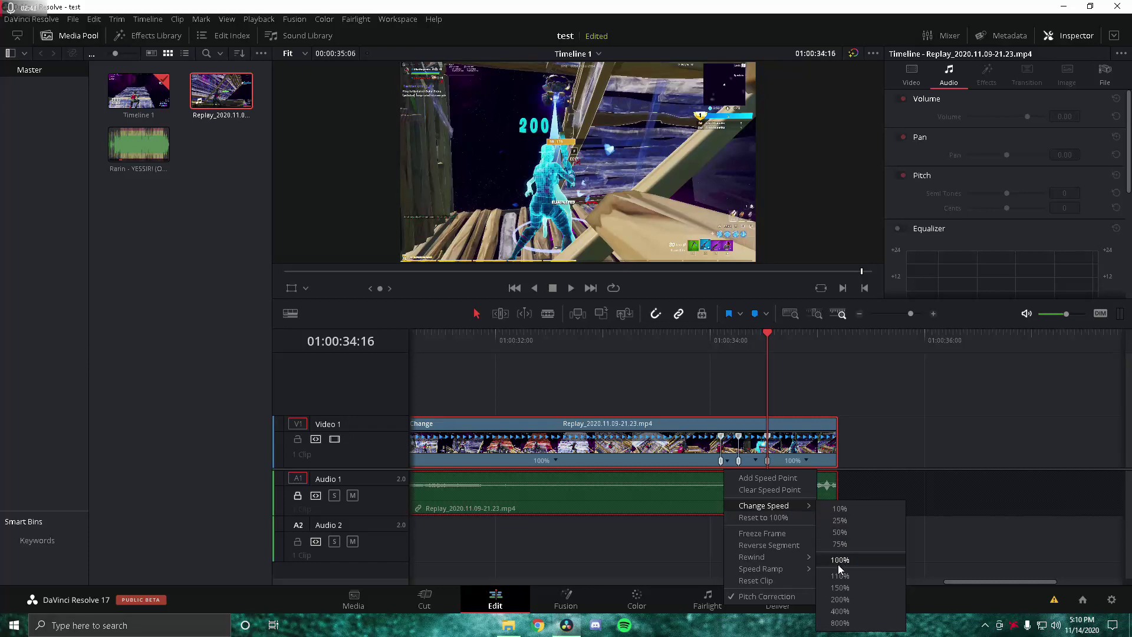
{"action": "left_click", "coordinate": [842, 598]}
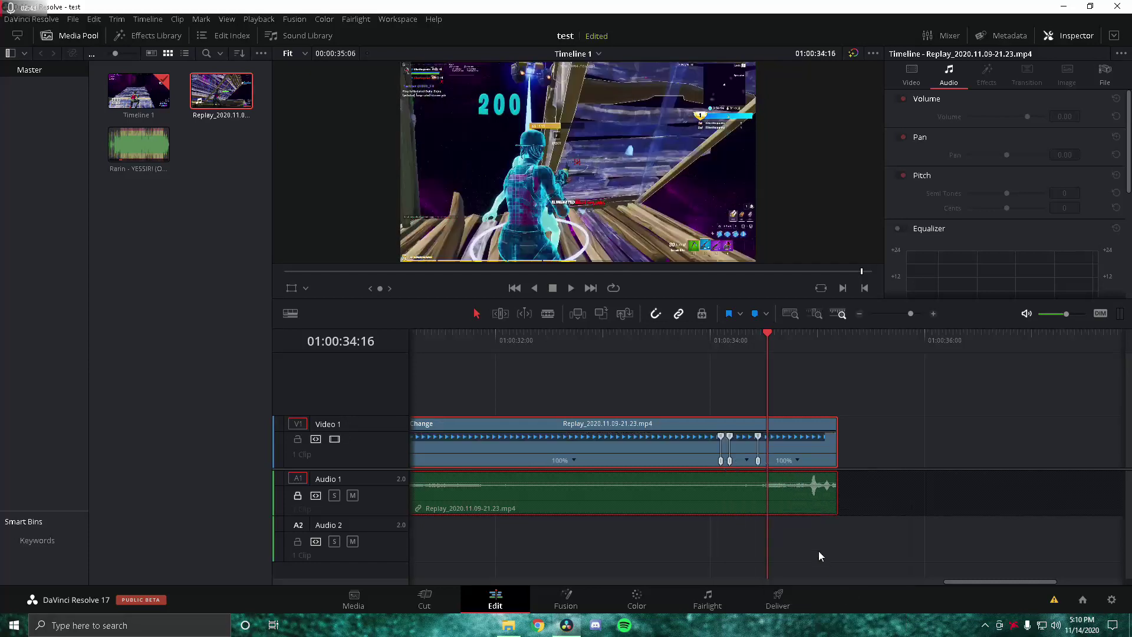
Set the speed of the segment between the shot's speed point and the last speed point to 50%
{"action": "left_click", "coordinate": [746, 460]}
{"action": "mouse_move", "coordinate": [790, 505]}
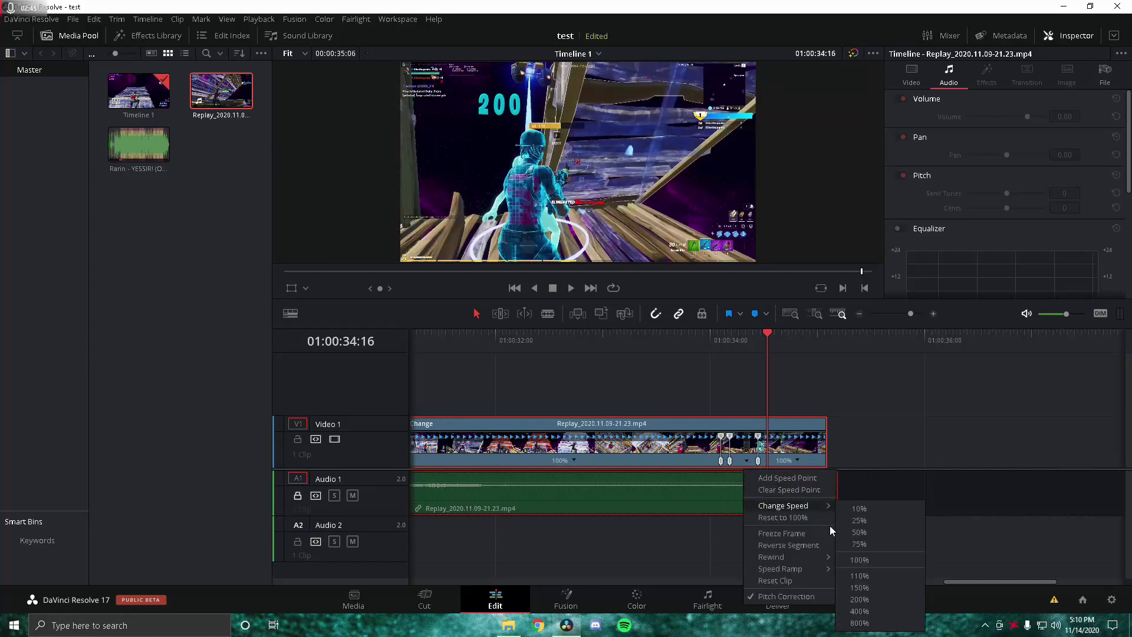
{"action": "left_click", "coordinate": [865, 528]}
Split the gameplay video at the end of its audio, 01:00:35:06, and delete the excess piece
{"action": "left_click", "coordinate": [840, 342]}
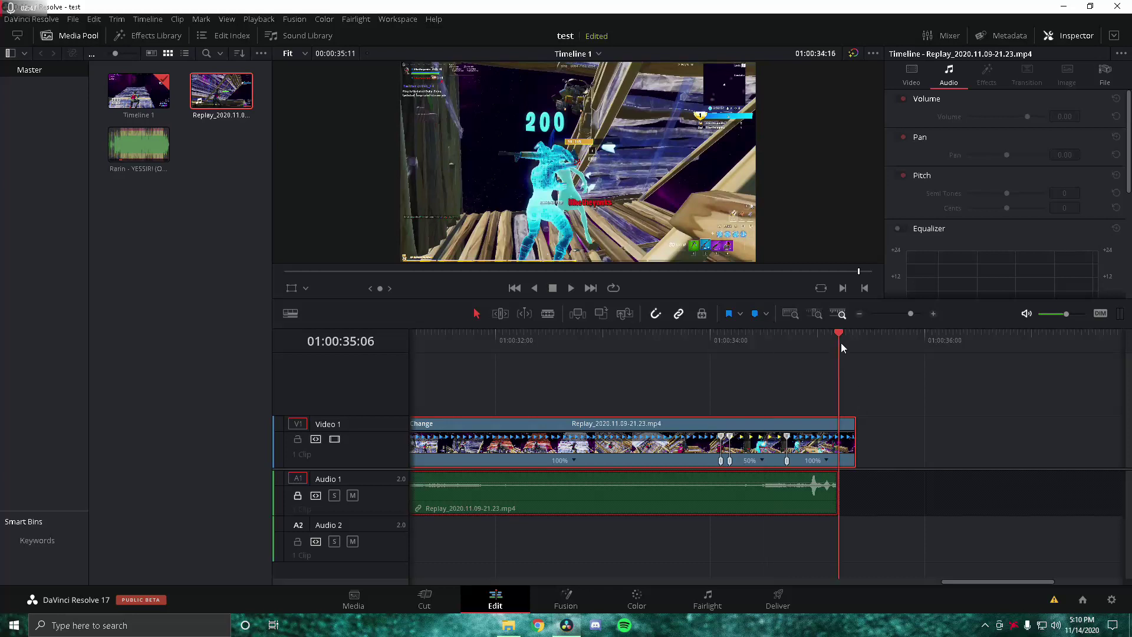
{"action": "key", "text": "ctrl+b"}
{"action": "left_click", "coordinate": [847, 455]}
{"action": "key", "text": "Delete"}
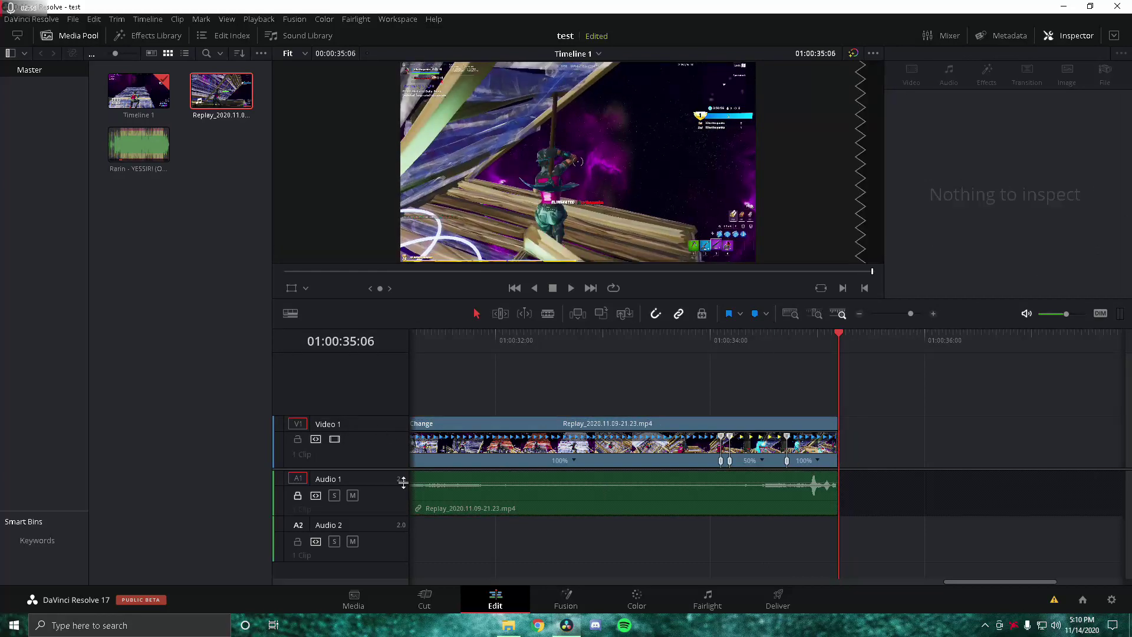
Unlock the Audio 1 track and hide the retime controls on the gameplay clip
{"action": "left_click", "coordinate": [298, 495]}
{"action": "left_click_drag", "start_coordinate": [955, 581], "coordinate": [937, 581]}
{"action": "left_click", "coordinate": [488, 424]}
Play back the retimed gameplay through the shot to check the speed changes
{"action": "left_click", "coordinate": [498, 358]}
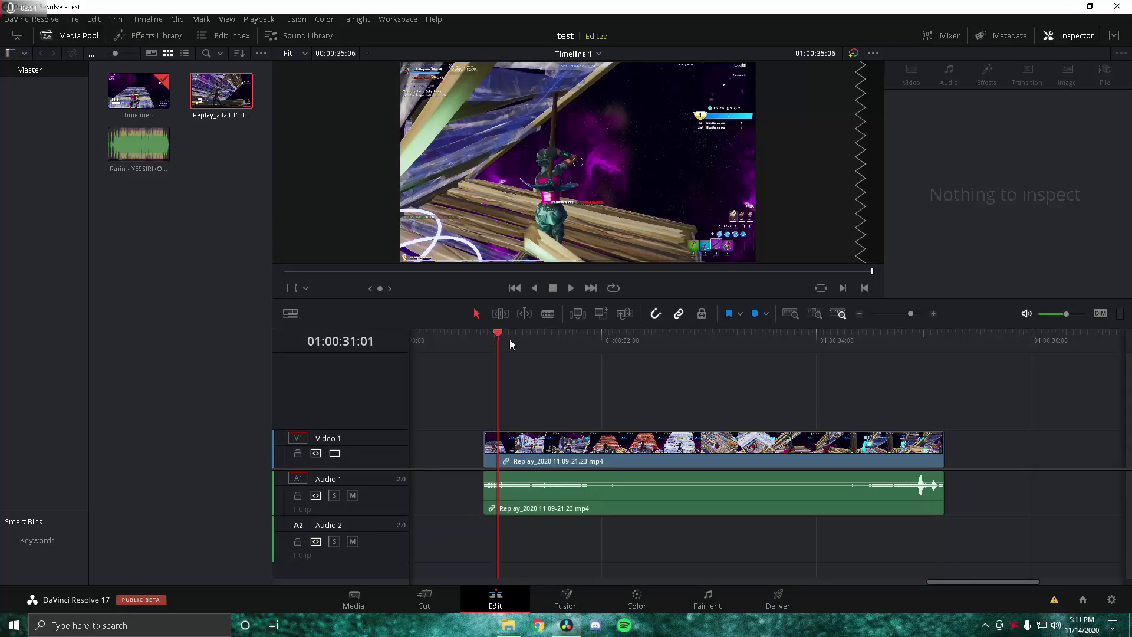
{"action": "left_click", "coordinate": [834, 372]}
{"action": "key", "text": "space"}
{"action": "left_click", "coordinate": [697, 339]}
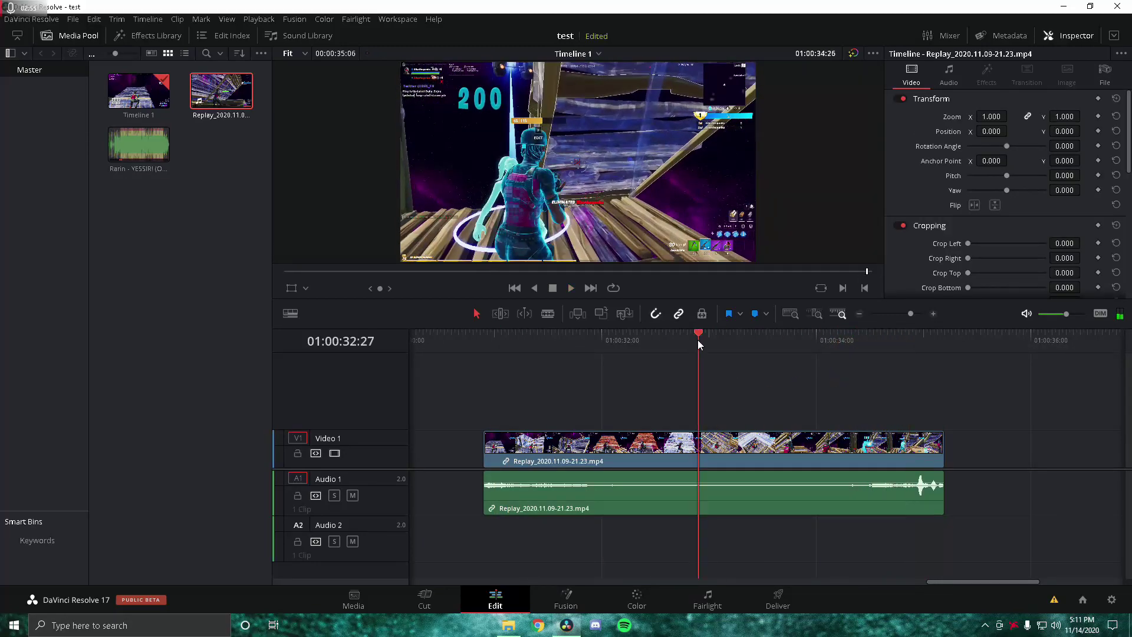
{"action": "key", "text": "space"}
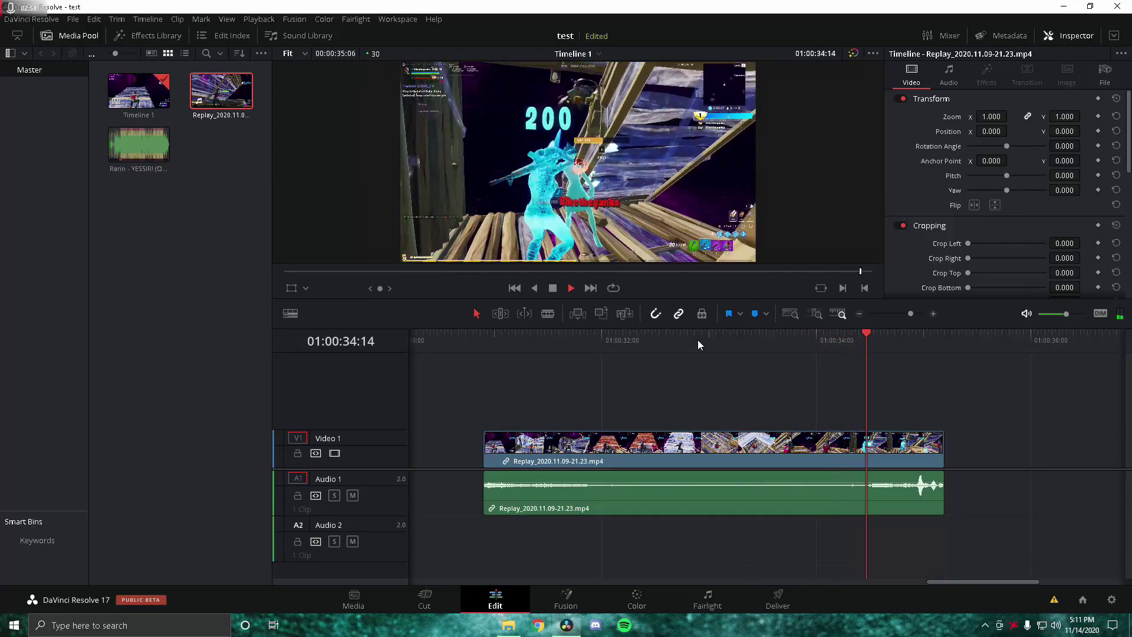
{"action": "left_click", "coordinate": [720, 343]}
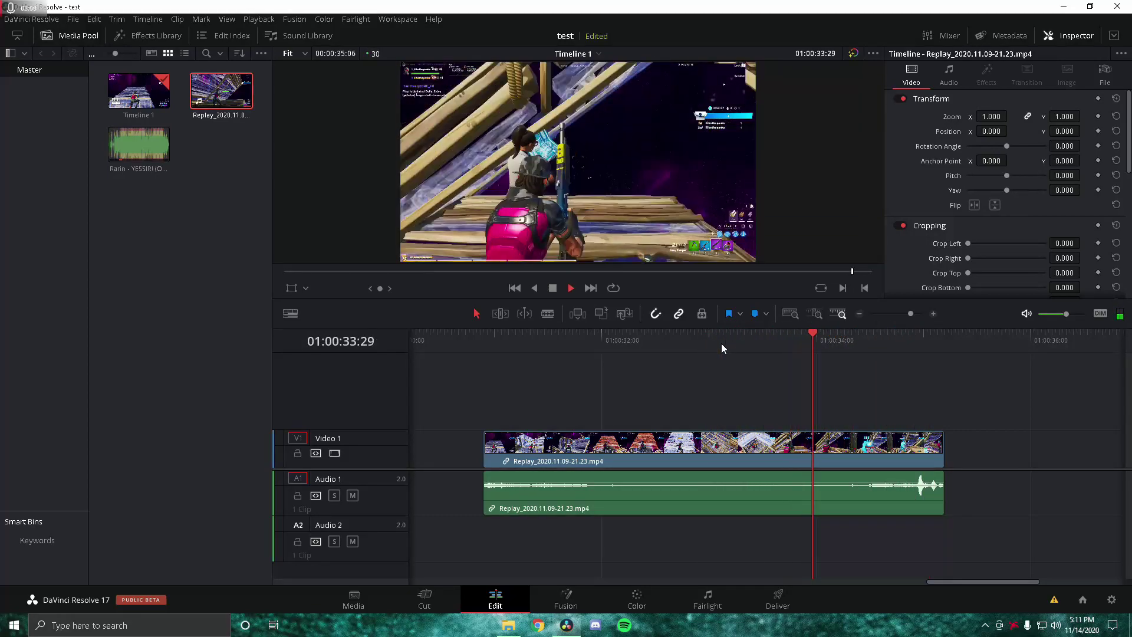
{"action": "left_click", "coordinate": [720, 343]}
{"action": "key", "text": "space"}
Find the exact frame where the shot hits, 01:00:34:07, and add a marker to the gameplay clip there
{"action": "left_click_drag", "start_coordinate": [763, 345], "coordinate": [812, 351]}
{"action": "key", "text": "Right"}
{"action": "key", "text": "Right"}
{"action": "key", "text": "Right"}
{"action": "key", "text": "Right"}
{"action": "key", "text": "Right"}
{"action": "key", "text": "Right"}
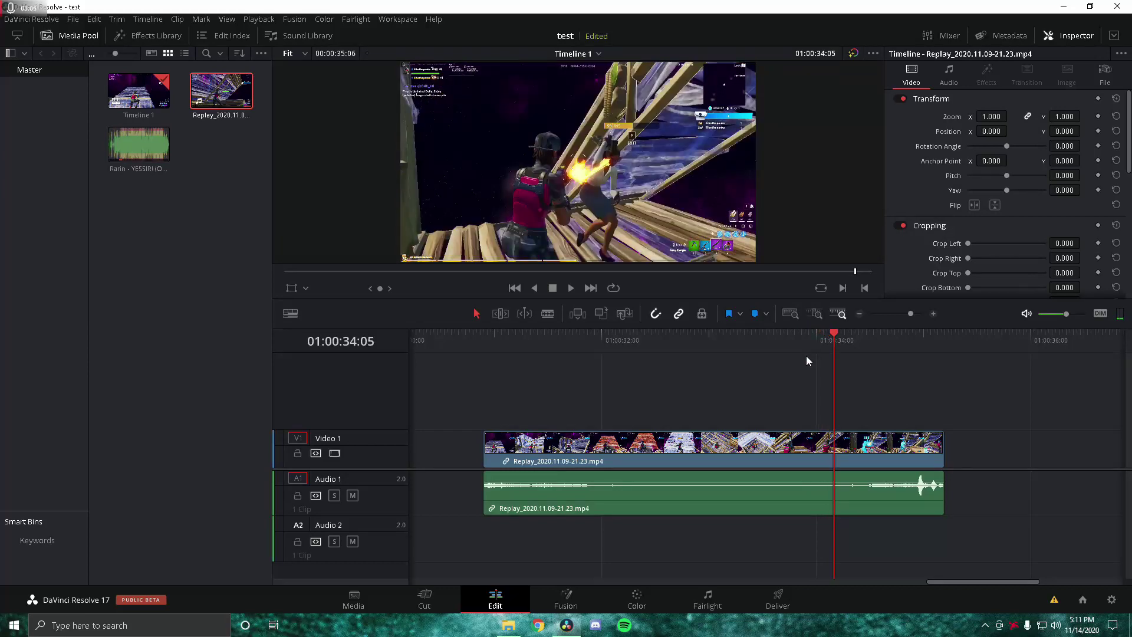
{"action": "key", "text": "Right"}
{"action": "key", "text": "Left"}
{"action": "key", "text": "Right"}
{"action": "key", "text": "Right"}
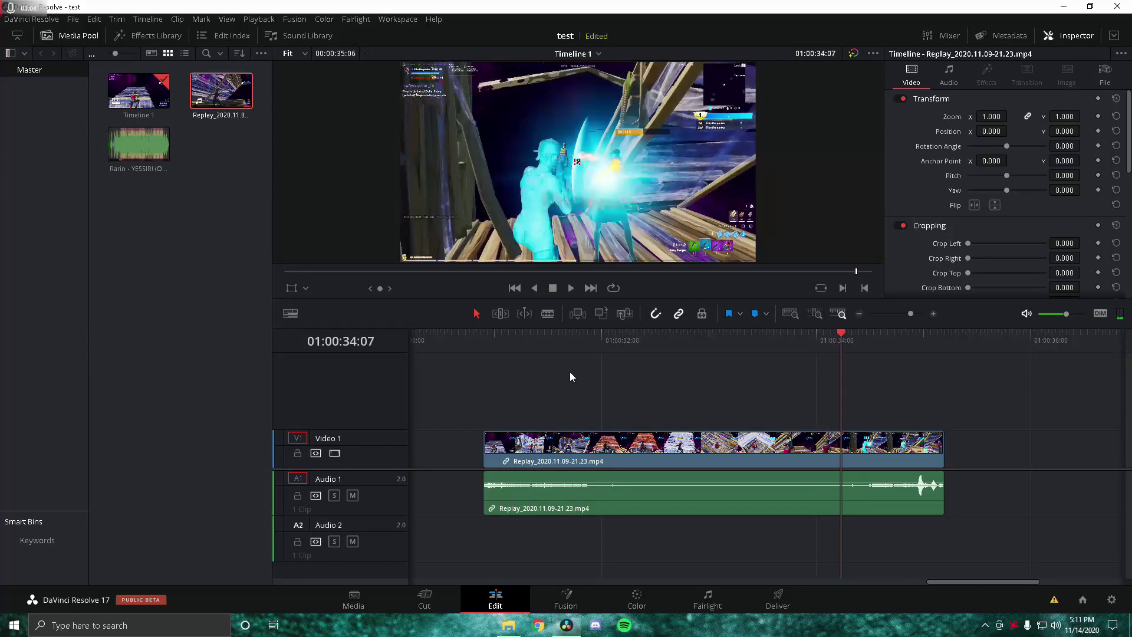
{"action": "key", "text": "Left"}
{"action": "key", "text": "Right"}
{"action": "key", "text": "Left"}
{"action": "key", "text": "Right"}
{"action": "key", "text": "Left"}
{"action": "key", "text": "Right"}
{"action": "key", "text": "Left"}
{"action": "key", "text": "Right"}
{"action": "left_click", "coordinate": [865, 462]}
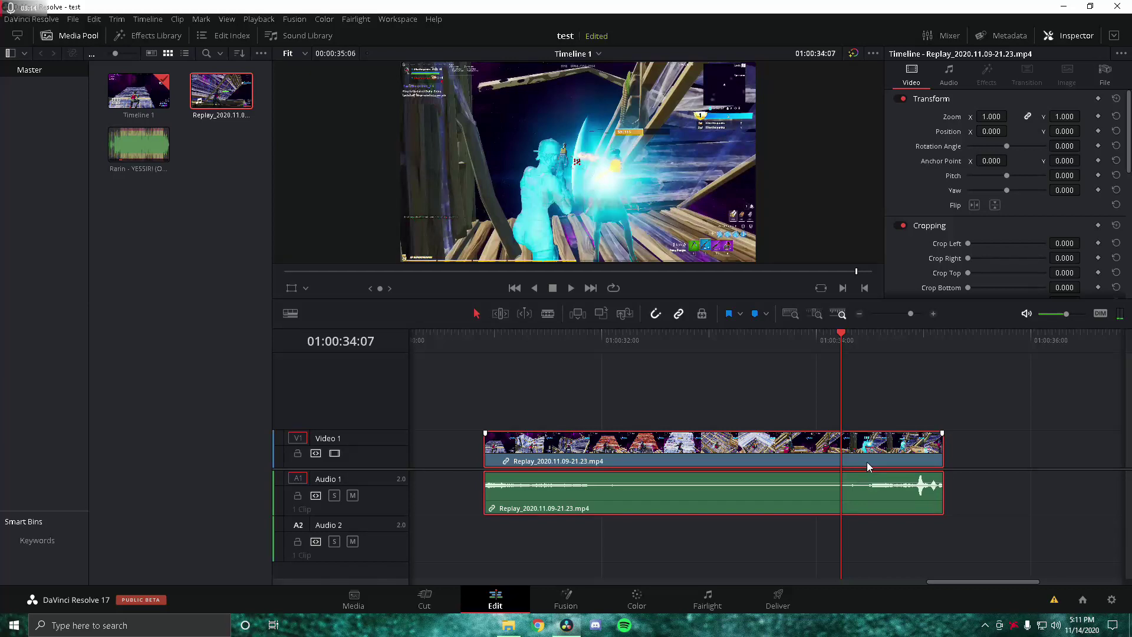
{"action": "key", "text": "m"}
Move the gameplay clip to the timeline start and trim its beginning so its marker aligns with the song's marker at 01:00:03:03
{"action": "left_click", "coordinate": [896, 315]}
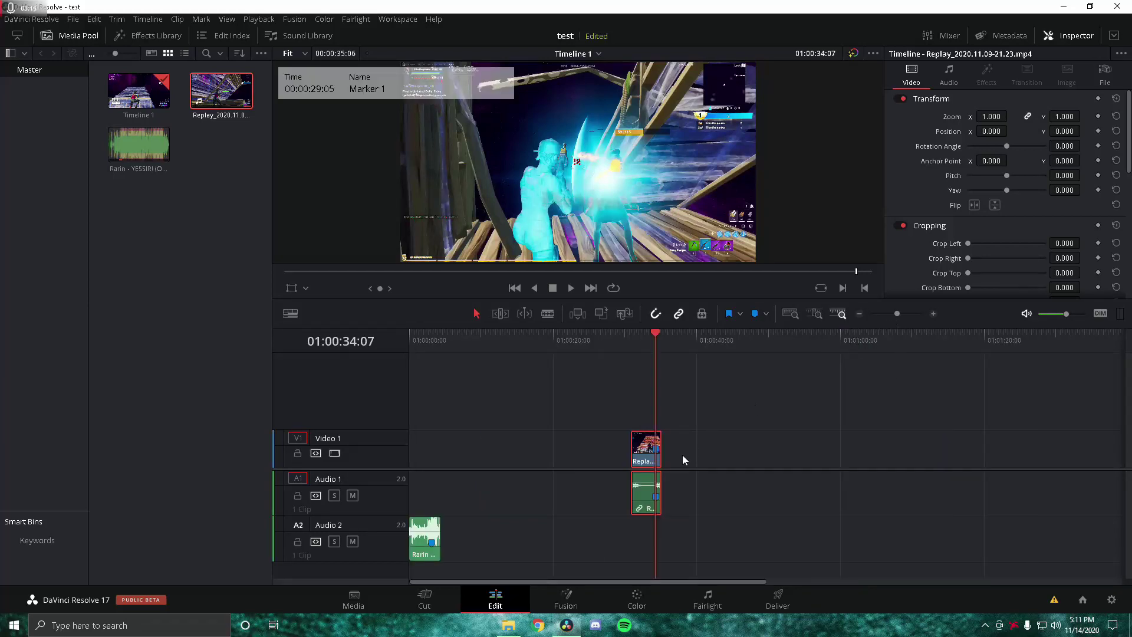
{"action": "left_click_drag", "start_coordinate": [647, 463], "coordinate": [420, 455]}
{"action": "left_click", "coordinate": [429, 343]}
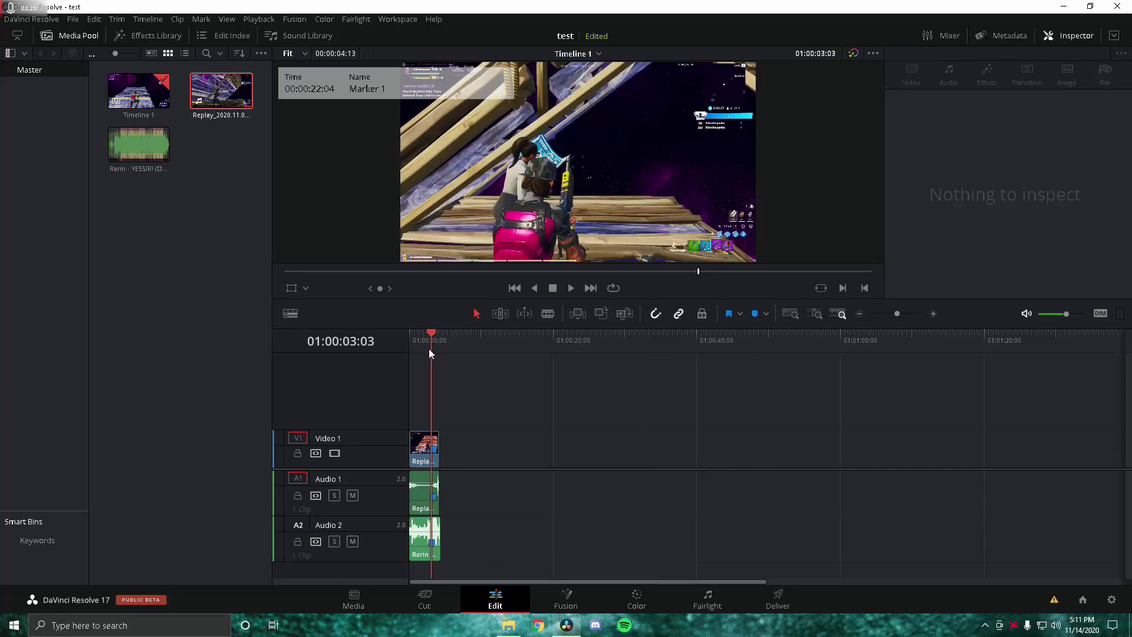
{"action": "left_click", "coordinate": [905, 313]}
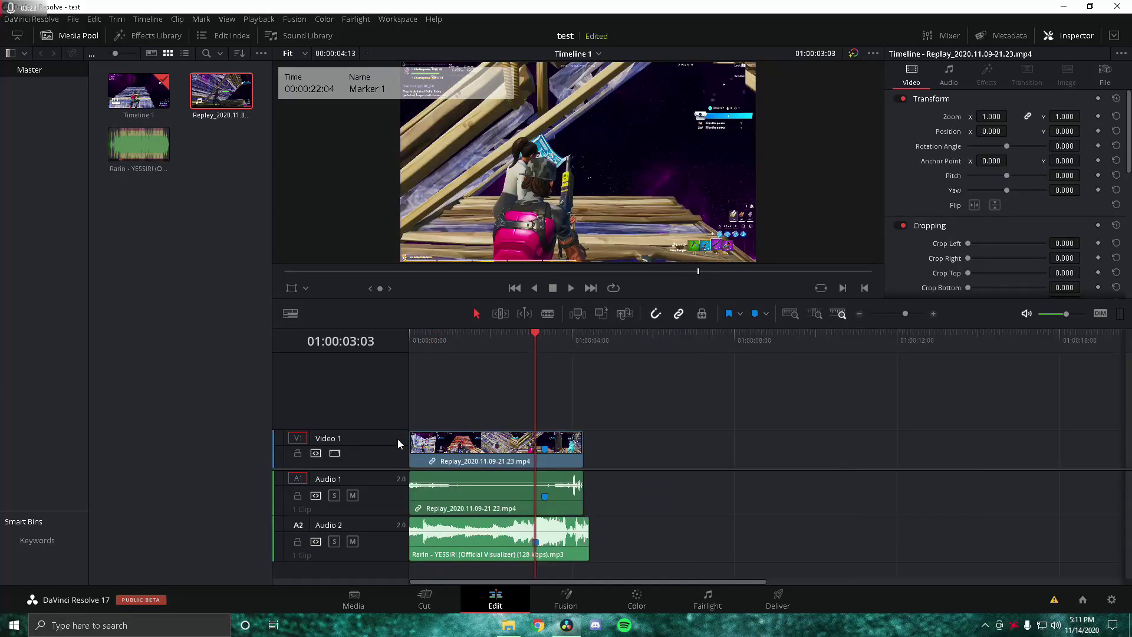
{"action": "mouse_move", "coordinate": [411, 447]}
{"action": "left_mouse_down"}
{"action": "mouse_move", "coordinate": [488, 454]}
{"action": "mouse_move", "coordinate": [403, 458]}
{"action": "left_mouse_up"}
Play the timeline from the start to check the shot against the song's beat drop
{"action": "left_click_drag", "start_coordinate": [413, 344], "coordinate": [368, 351]}
{"action": "key", "text": "space"}
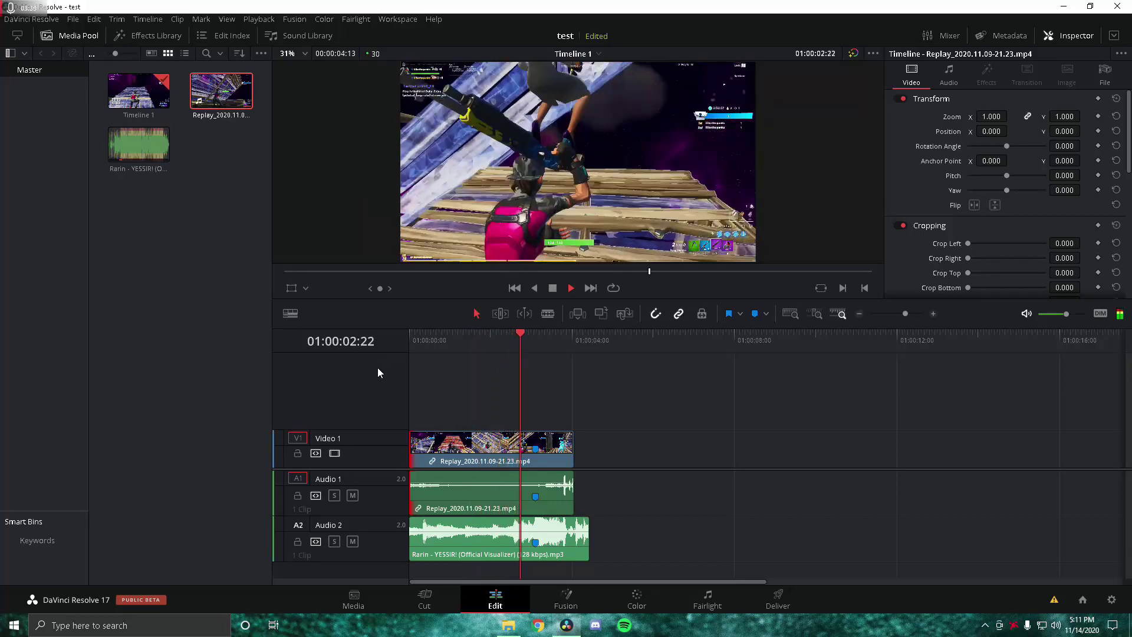
{"action": "key", "text": "space"}
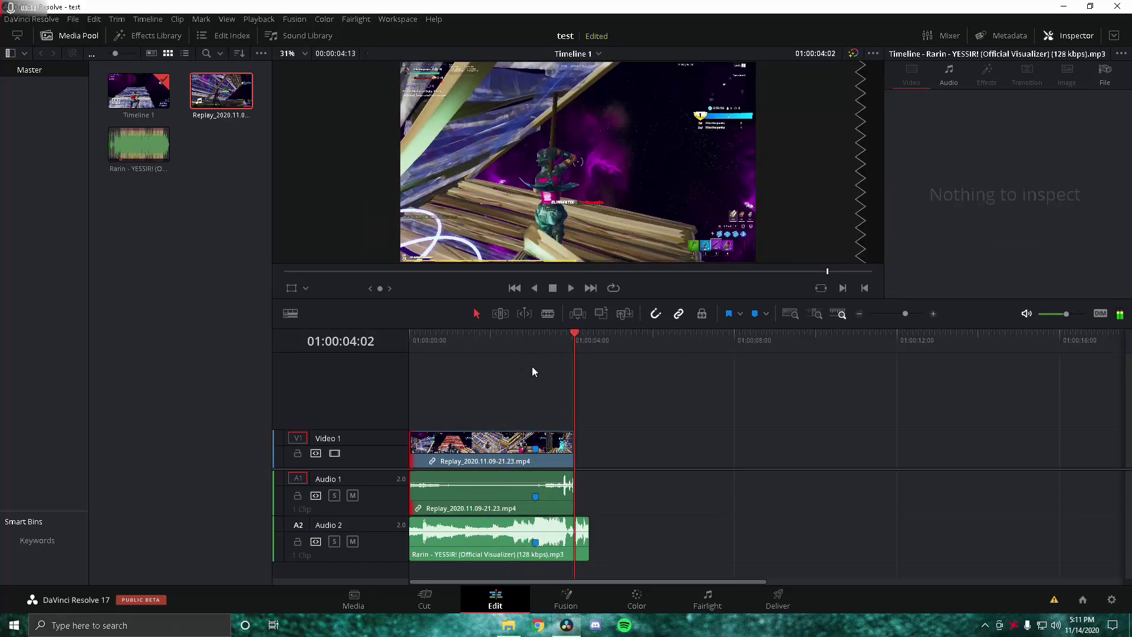
{"action": "key", "text": "space"}
Extend the song's end past the gameplay to 00:00:05:02 with a fade-out, and check it in playback
{"action": "left_click_drag", "start_coordinate": [589, 541], "coordinate": [616, 541]}
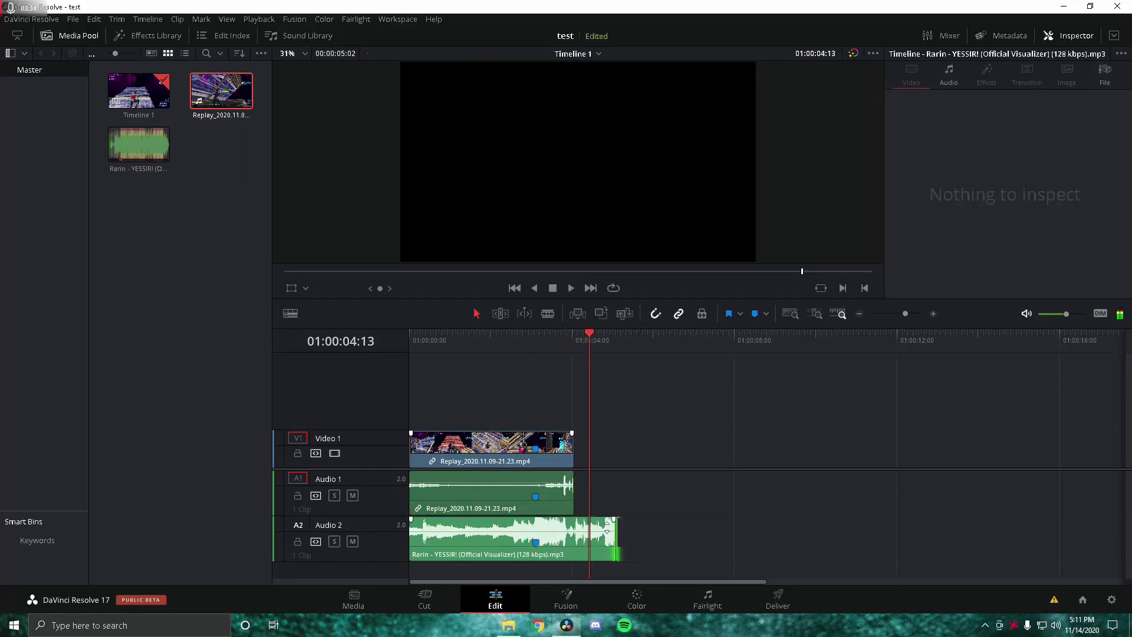
{"action": "left_click", "coordinate": [600, 538]}
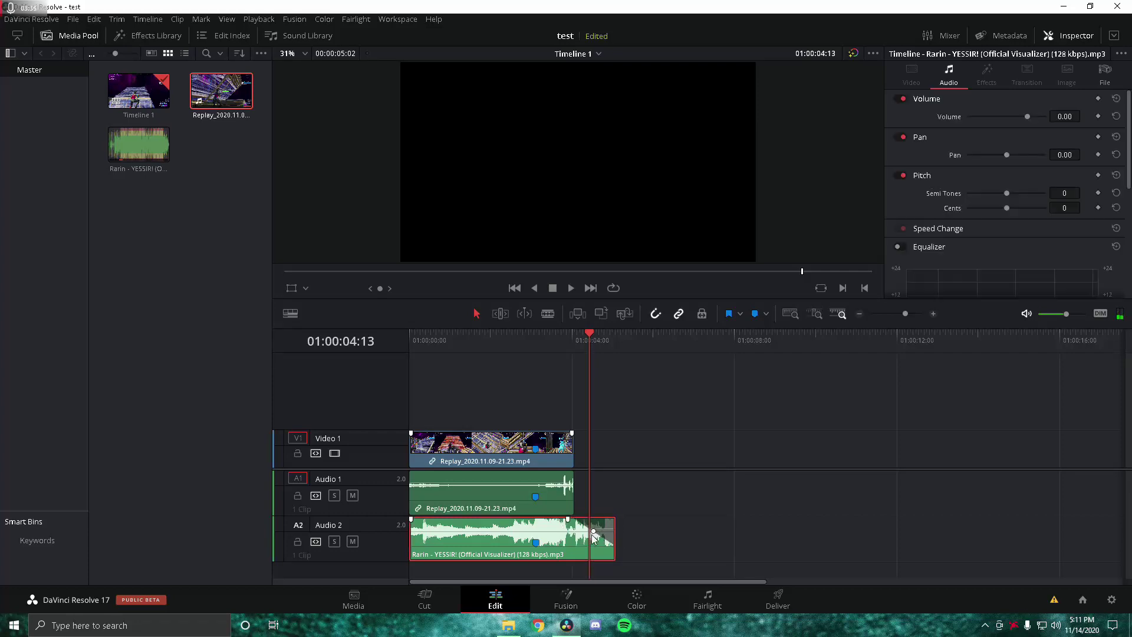
{"action": "left_click", "coordinate": [426, 342]}
{"action": "key", "text": "space"}
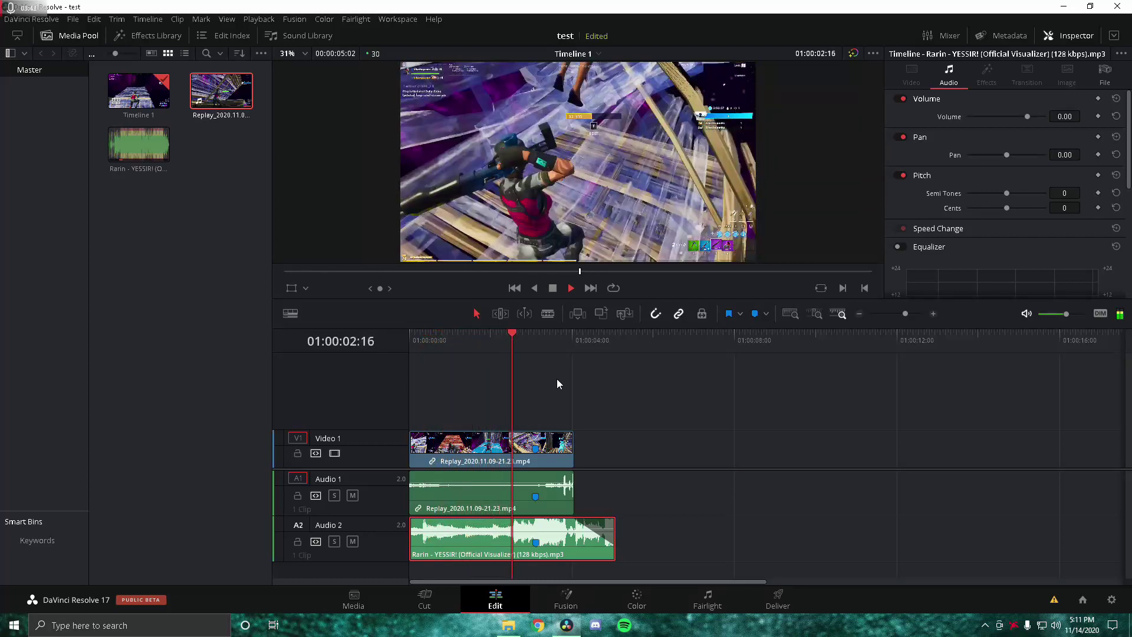
{"action": "key", "text": "space"}
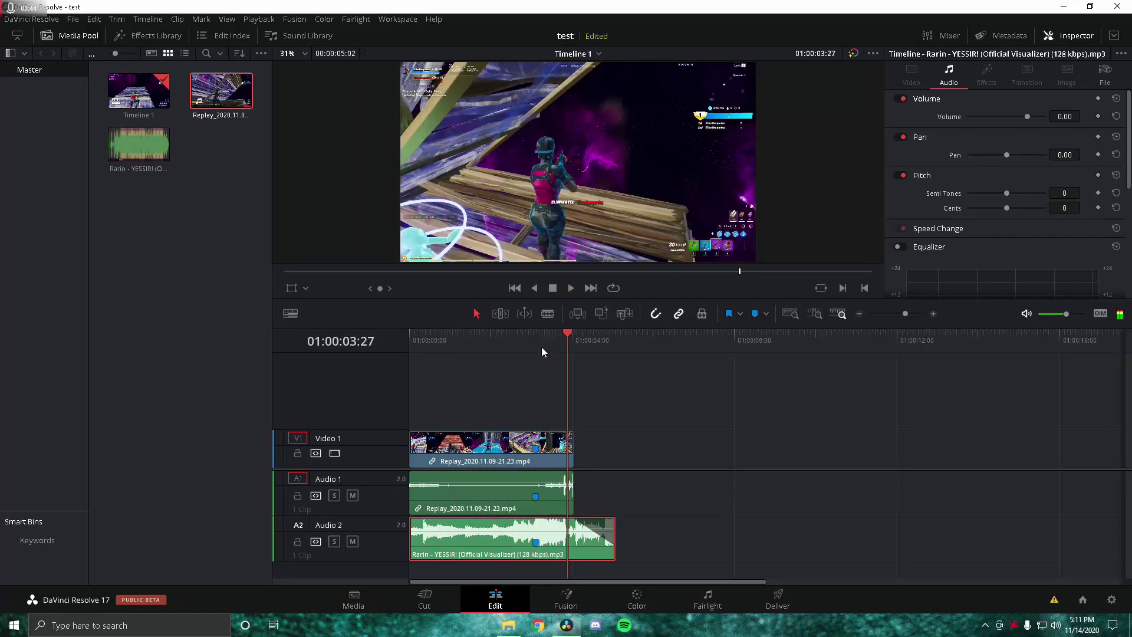
Split the gameplay clip at its marker, 01:00:03:03, and again at 01:00:01:00
{"action": "left_click", "coordinate": [536, 350]}
{"action": "left_click", "coordinate": [548, 451]}
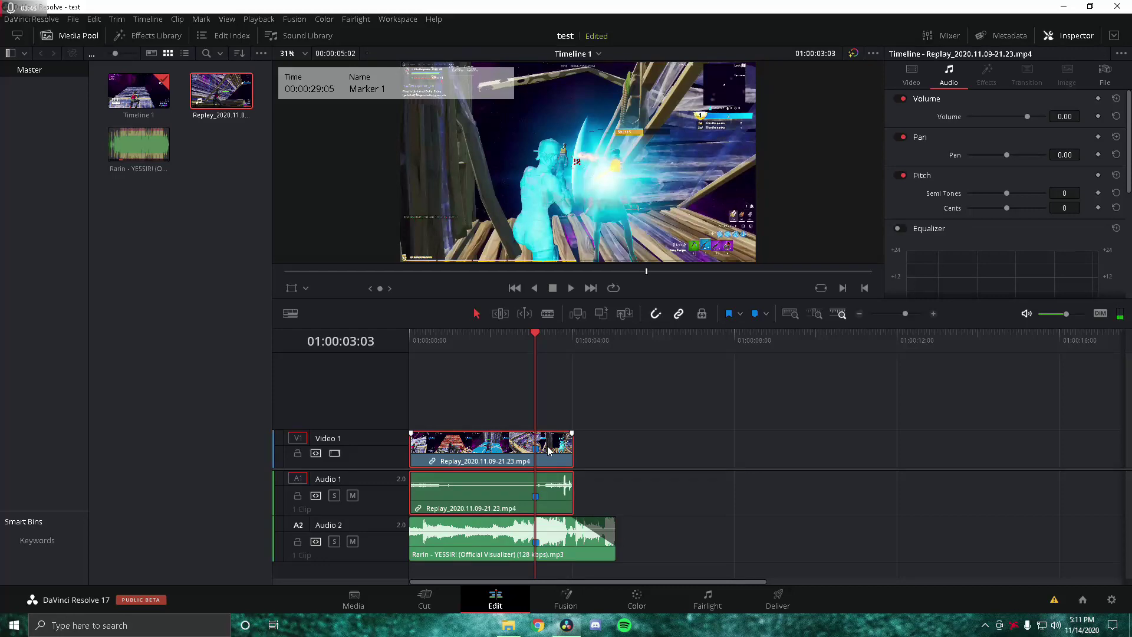
{"action": "key", "text": "ctrl+b"}
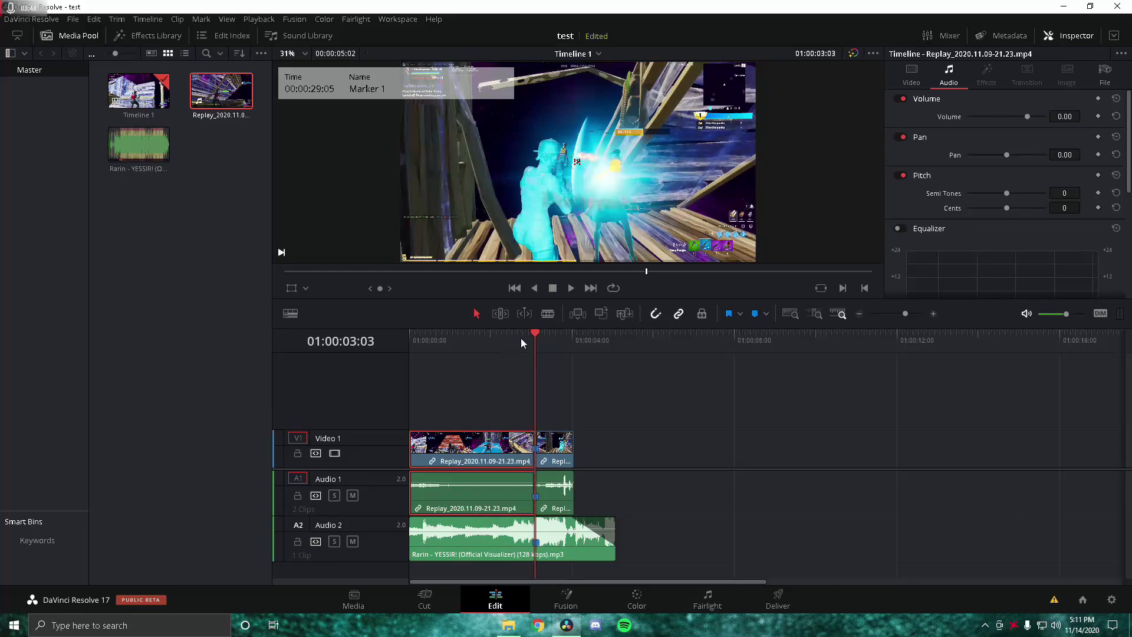
{"action": "mouse_move", "coordinate": [498, 338]}
{"action": "left_mouse_down"}
{"action": "mouse_move", "coordinate": [437, 333]}
{"action": "mouse_move", "coordinate": [449, 336]}
{"action": "left_mouse_up"}
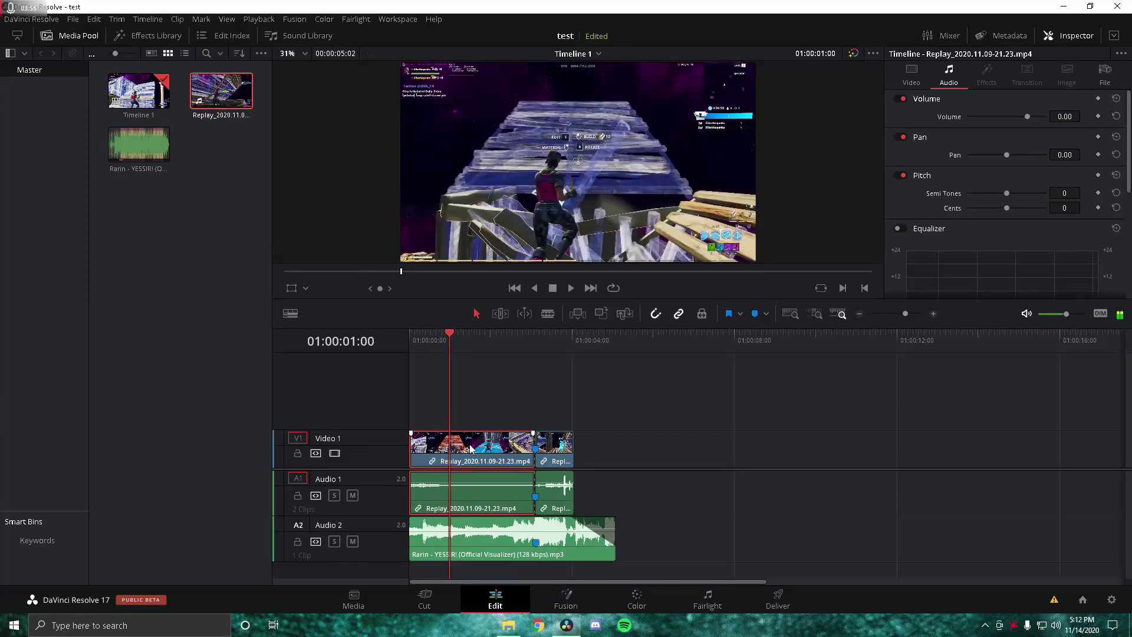
{"action": "key", "text": "ctrl+b"}
{"action": "left_click", "coordinate": [581, 404]}
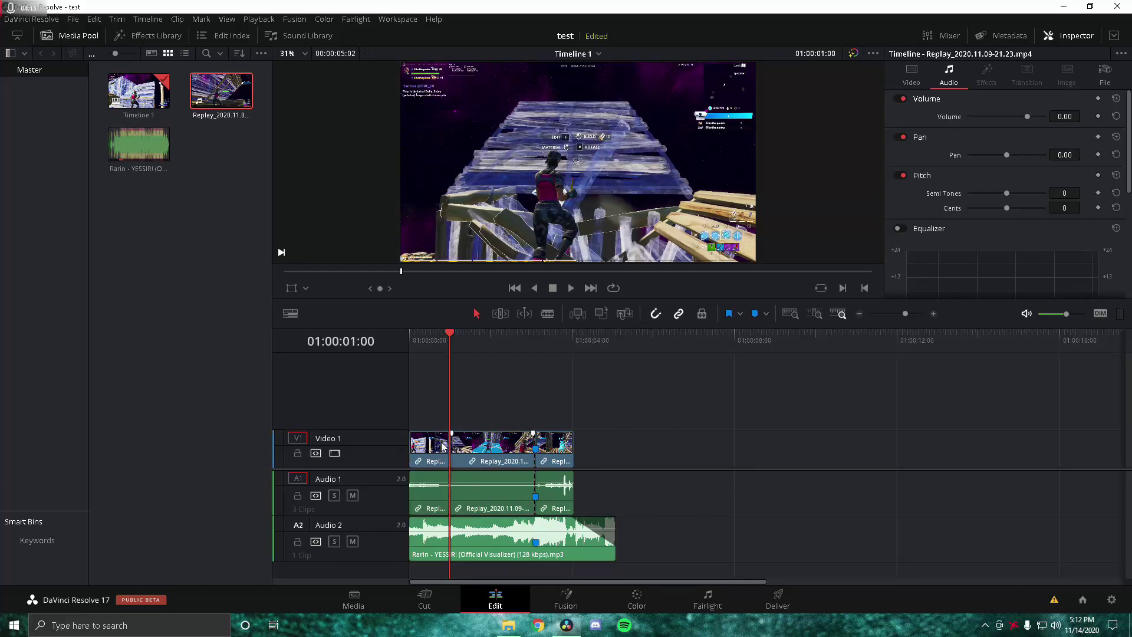
Unlink the video and audio of the middle gameplay piece
{"action": "right_click", "coordinate": [475, 455]}
{"action": "left_click", "coordinate": [585, 444]}
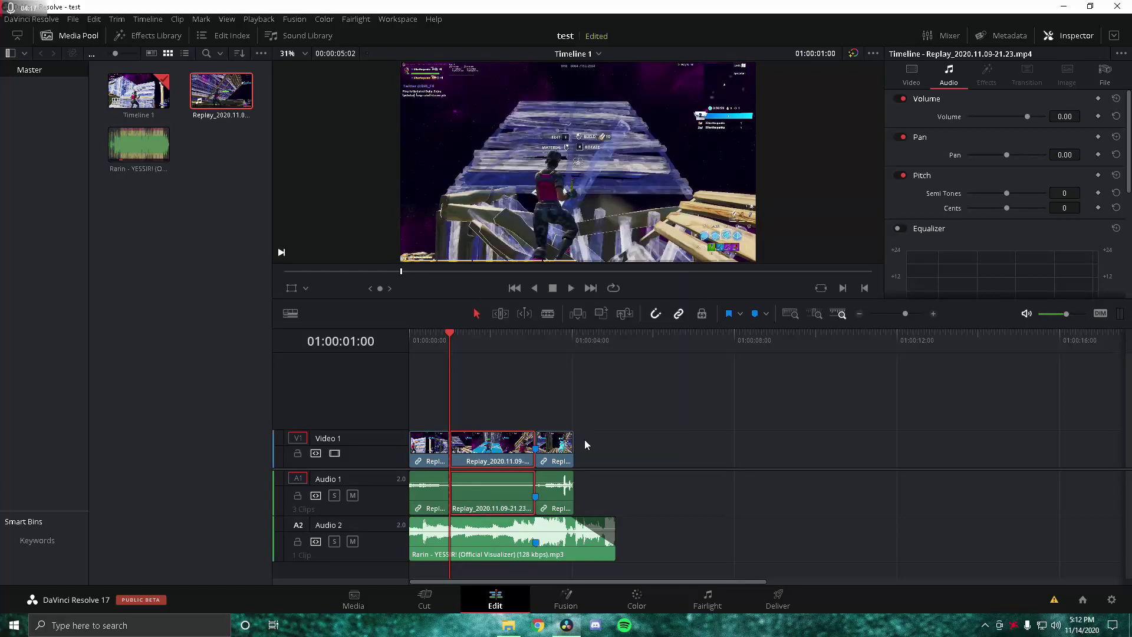
{"action": "left_click", "coordinate": [585, 444]}
Duplicate the middle piece's video onto a new Video 2 track directly above it and disable the copy
{"action": "left_click_drag", "start_coordinate": [488, 445], "coordinate": [489, 423]}
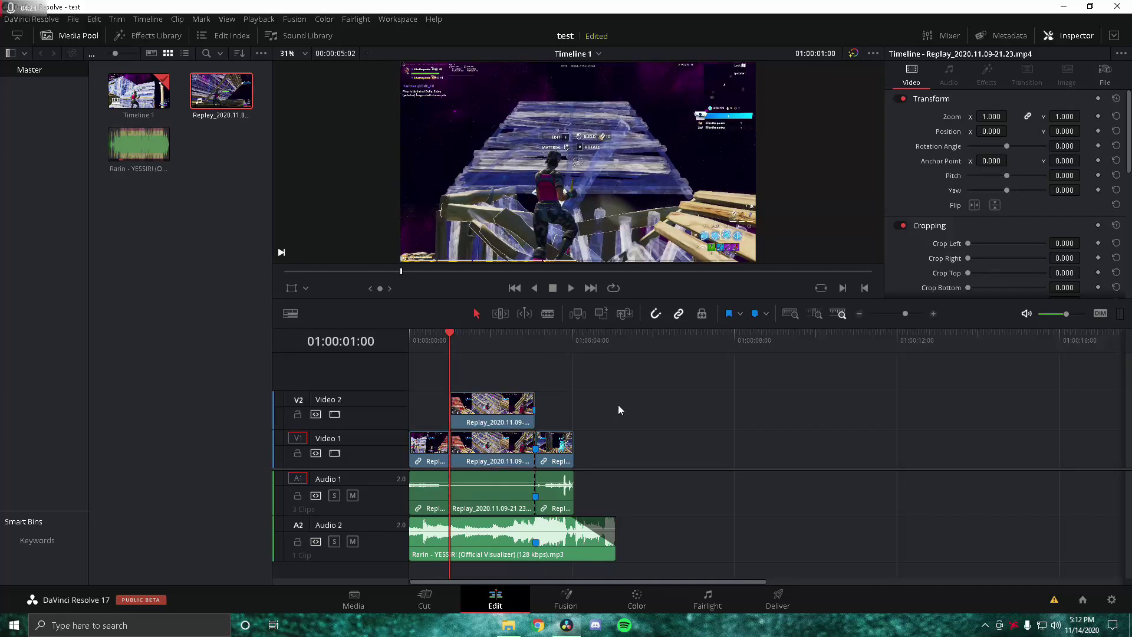
{"action": "left_click", "coordinate": [494, 416]}
{"action": "key", "text": "d"}
Select the middle gameplay piece on Video 1 and open it in the Fusion page
{"action": "left_click", "coordinate": [478, 451]}
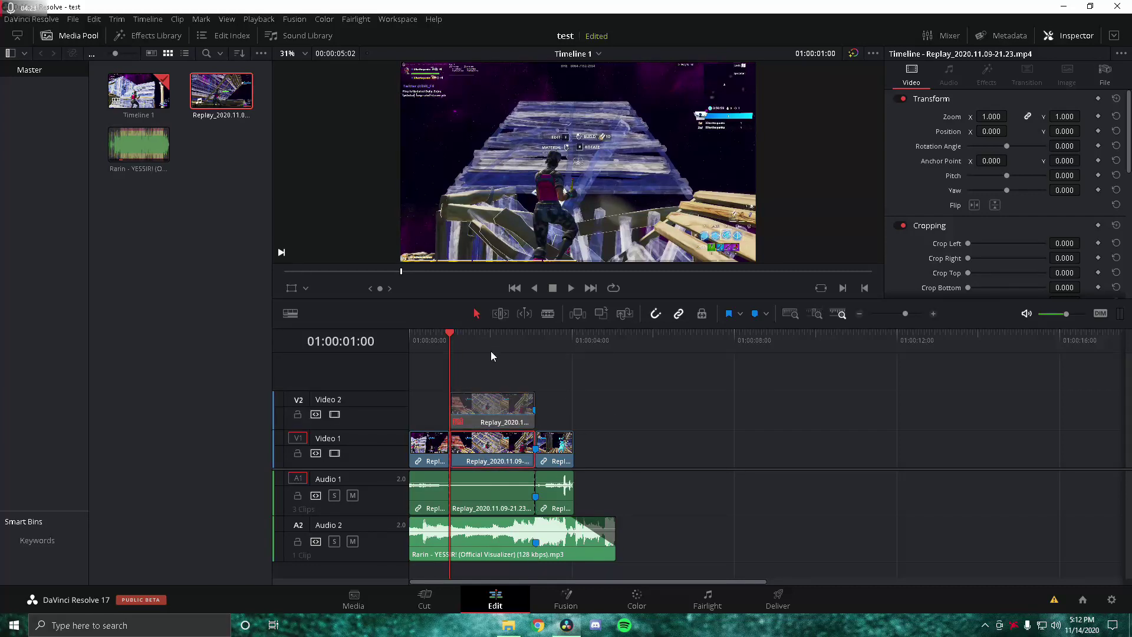
{"action": "left_click", "coordinate": [493, 356]}
{"action": "left_click", "coordinate": [557, 597]}
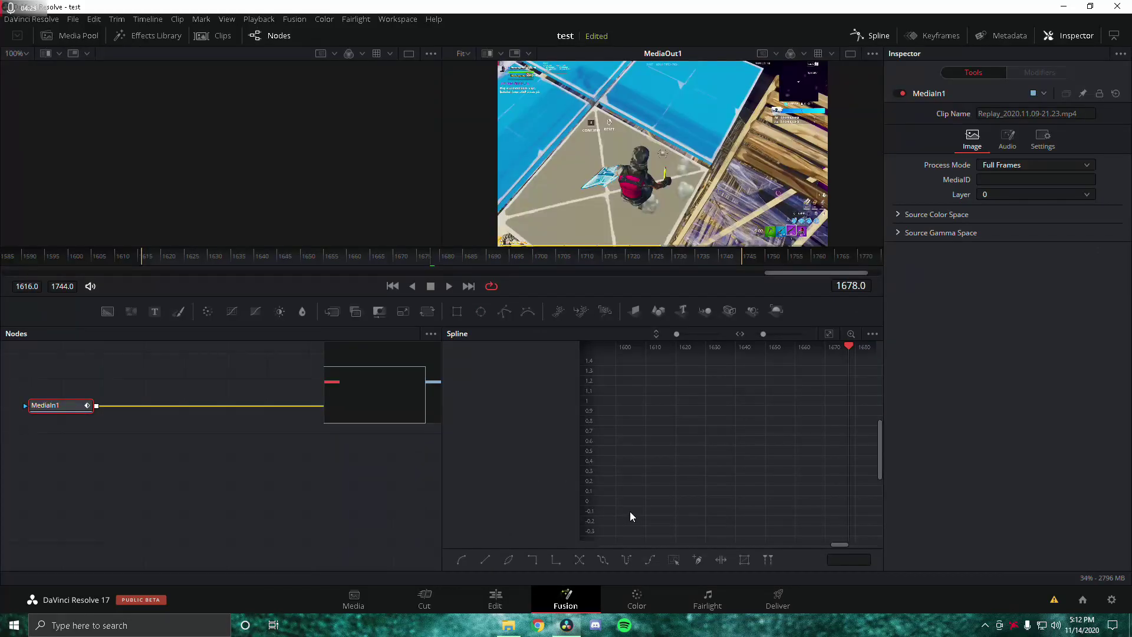
Add a Box Blur node after MediaIn1
{"action": "key", "text": "shift+space"}
{"action": "type", "text": "box"}
{"action": "key", "text": "BackSpace"}
{"action": "key", "text": "BackSpace"}
{"action": "key", "text": "BackSpace"}
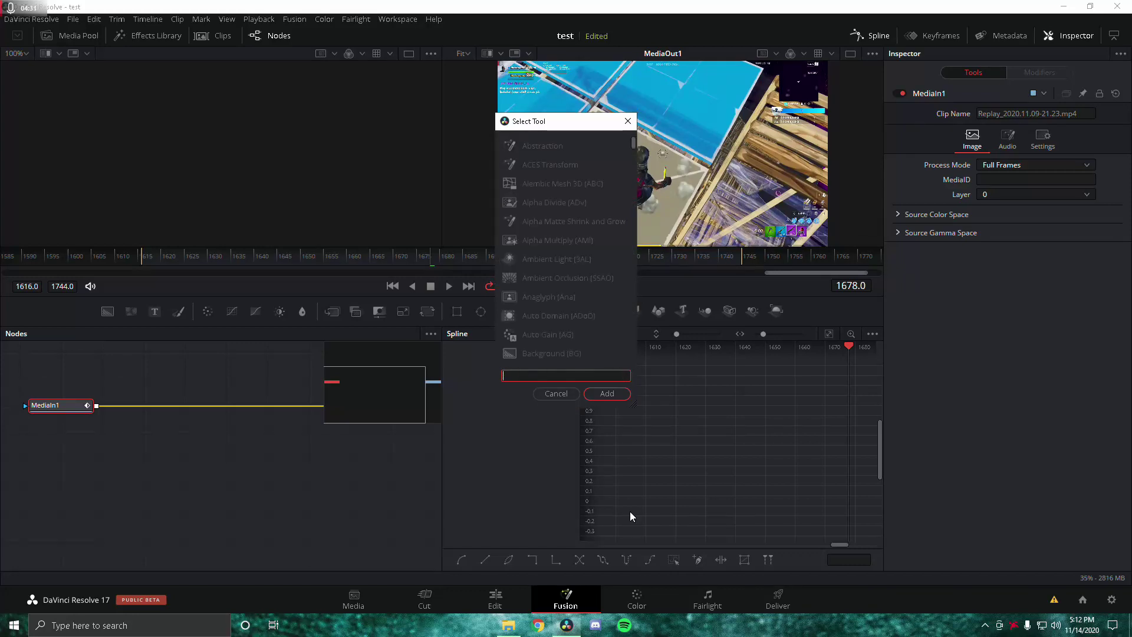
{"action": "type", "text": "boxl"}
{"action": "key", "text": "Escape"}
{"action": "key", "text": "shift+space"}
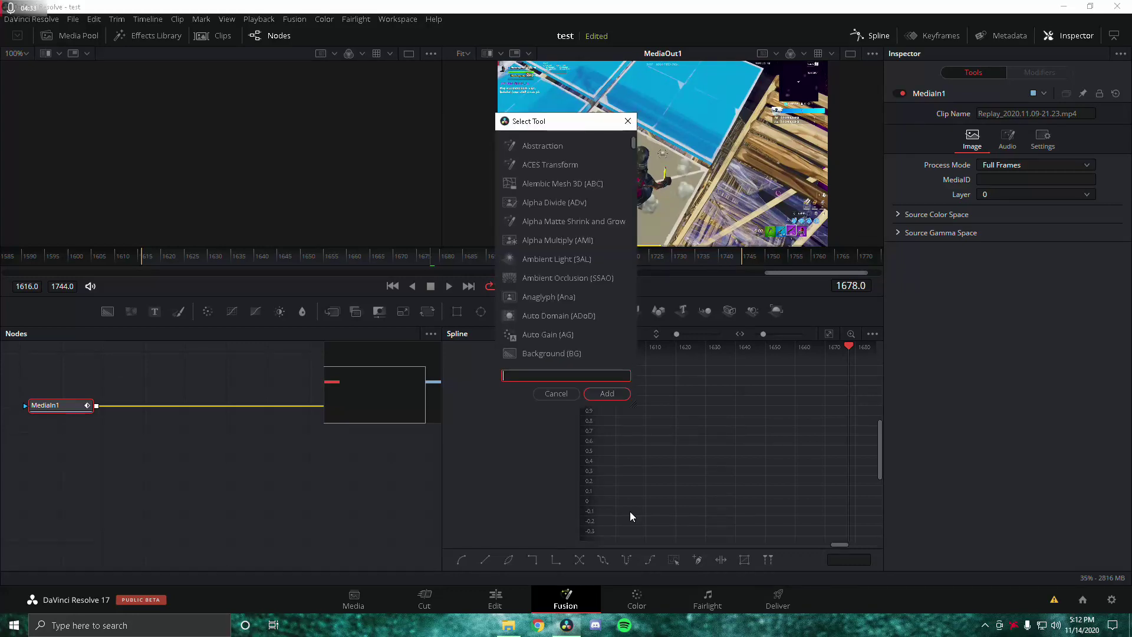
{"action": "type", "text": "box b"}
{"action": "key", "text": "Return"}
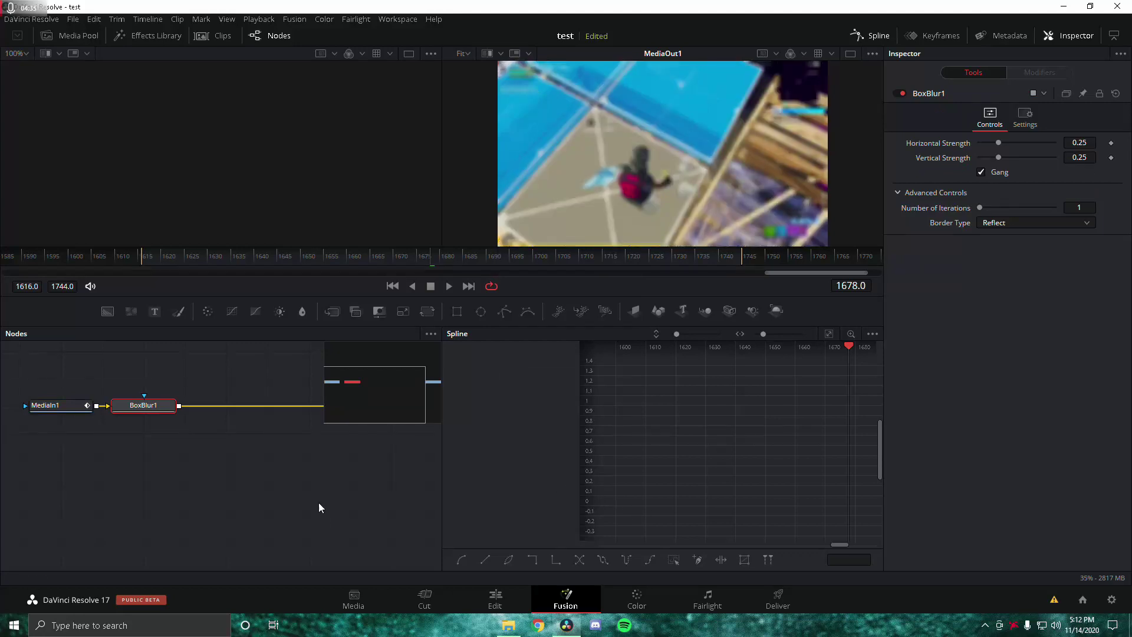
Add a Color Corrector node after the Box Blur node
{"action": "key", "text": "shift+space"}
{"action": "key", "text": "BackSpace"}
{"action": "key", "text": "BackSpace"}
{"action": "key", "text": "BackSpace"}
{"action": "key", "text": "BackSpace"}
{"action": "key", "text": "BackSpace"}
{"action": "type", "text": "co"}
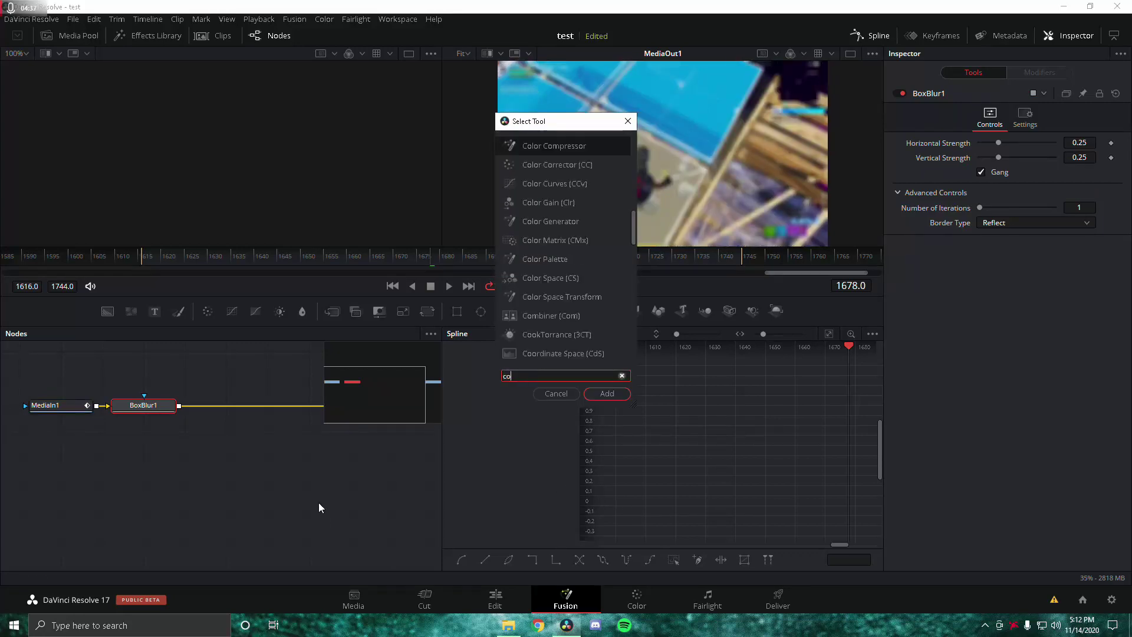
{"action": "type", "text": "lor corr"}
{"action": "key", "text": "Return"}
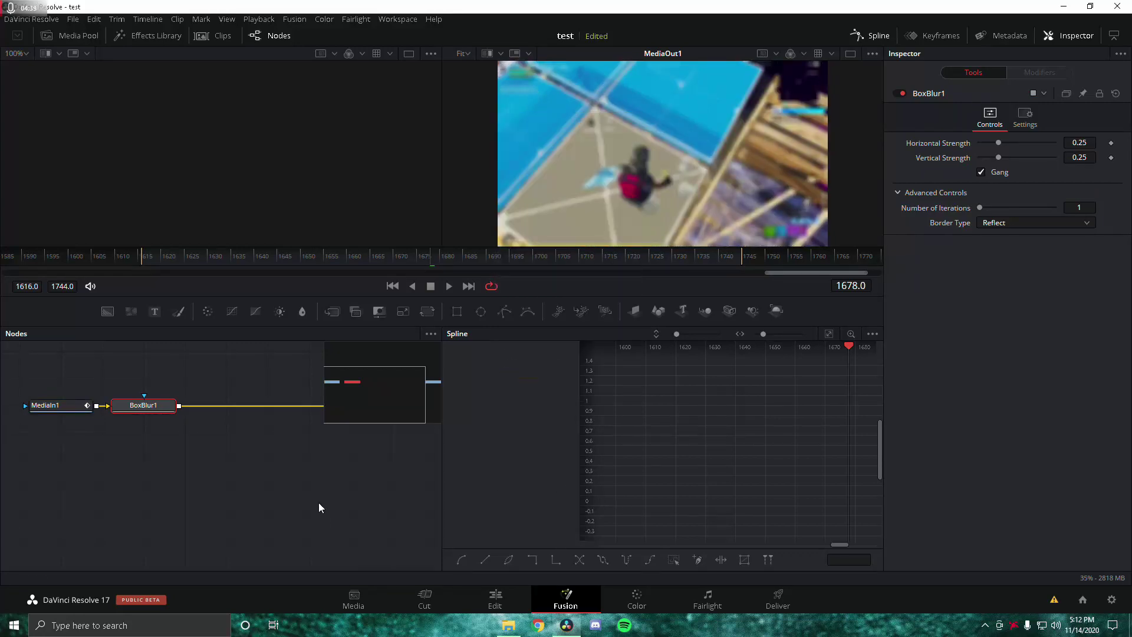
Set the Box Blur node's ganged horizontal and vertical strength to 0.299
{"action": "left_click", "coordinate": [139, 410]}
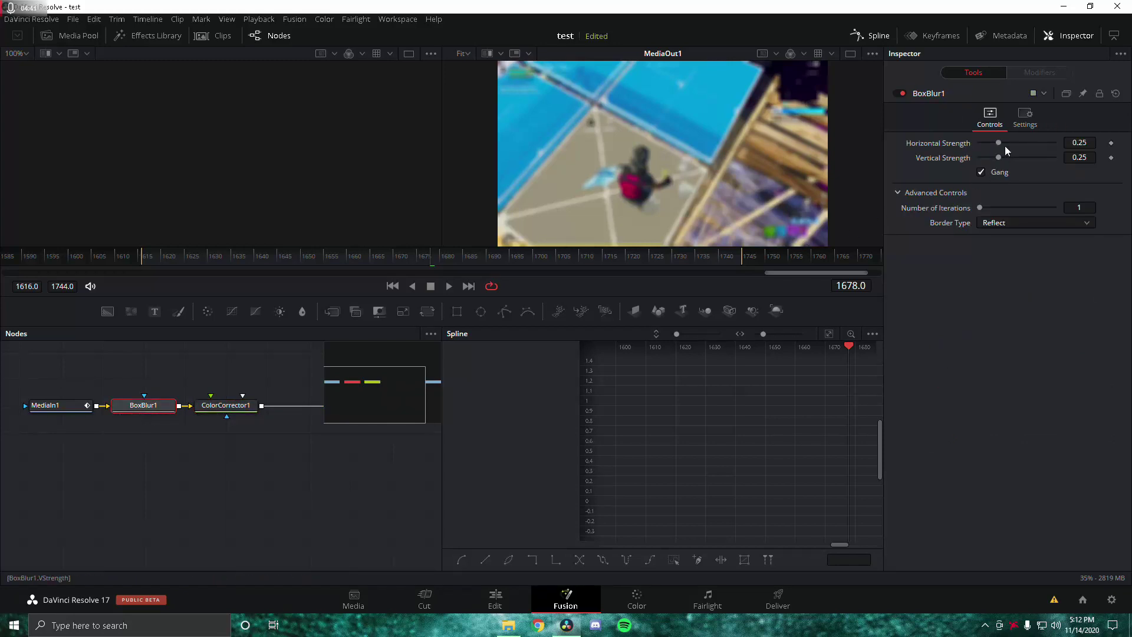
{"action": "left_click_drag", "start_coordinate": [996, 158], "coordinate": [1001, 158]}
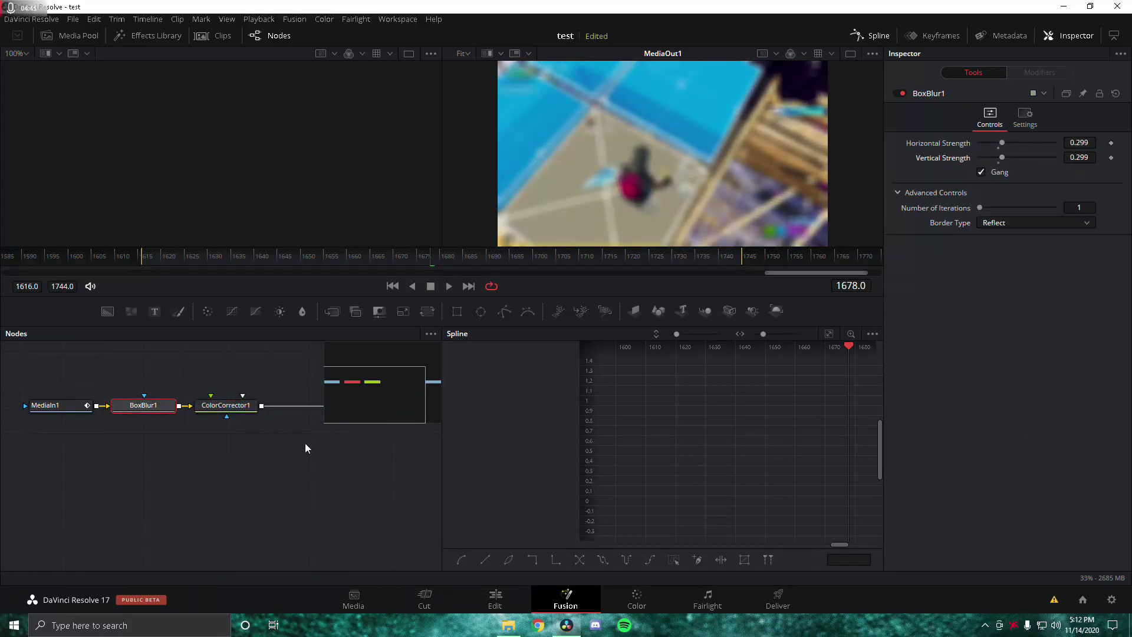
Mute and darken the blurred image in the Color Corrector with a saturation of 0.47 and a gain of 0.73
{"action": "left_click", "coordinate": [248, 407]}
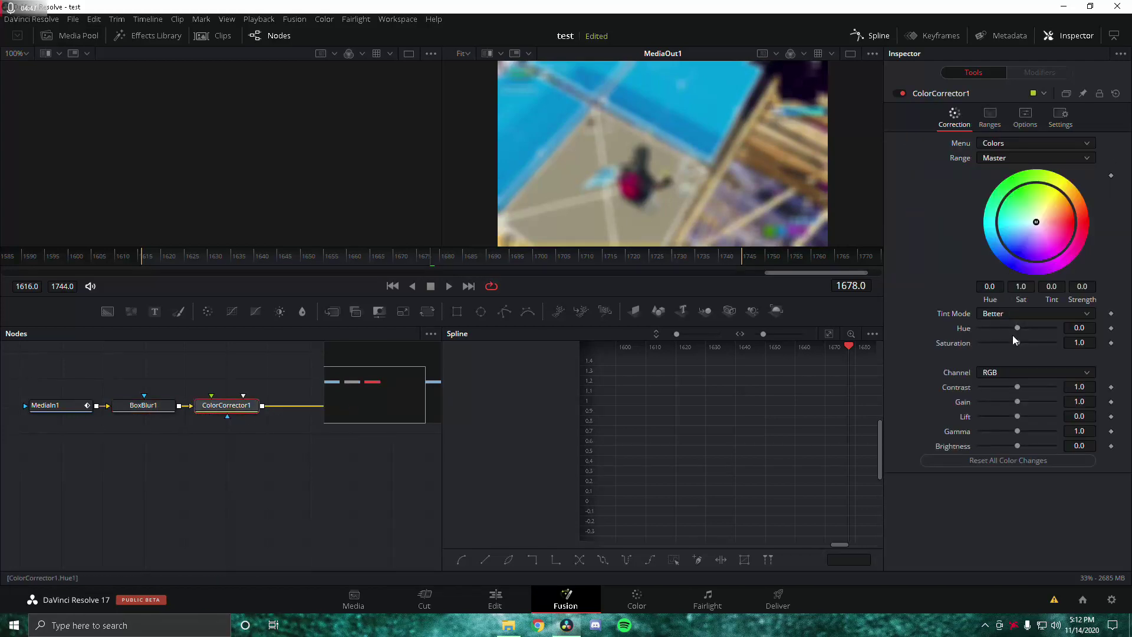
{"action": "left_click_drag", "start_coordinate": [1016, 343], "coordinate": [1000, 342]}
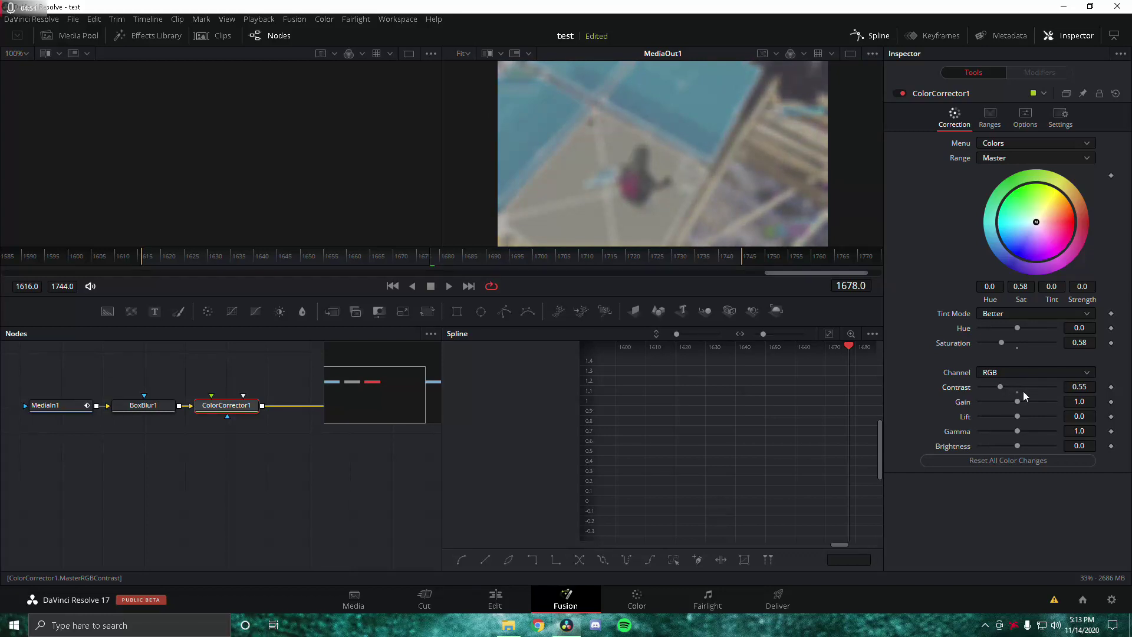
{"action": "left_click_drag", "start_coordinate": [1017, 401], "coordinate": [1004, 405]}
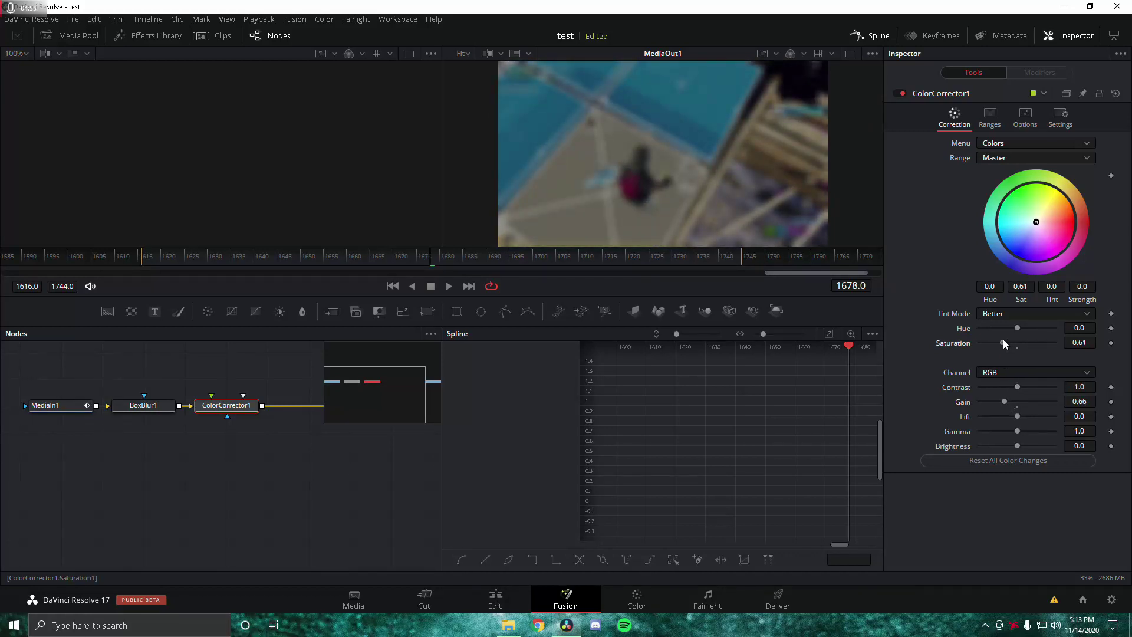
{"action": "left_click_drag", "start_coordinate": [1002, 338], "coordinate": [1000, 340]}
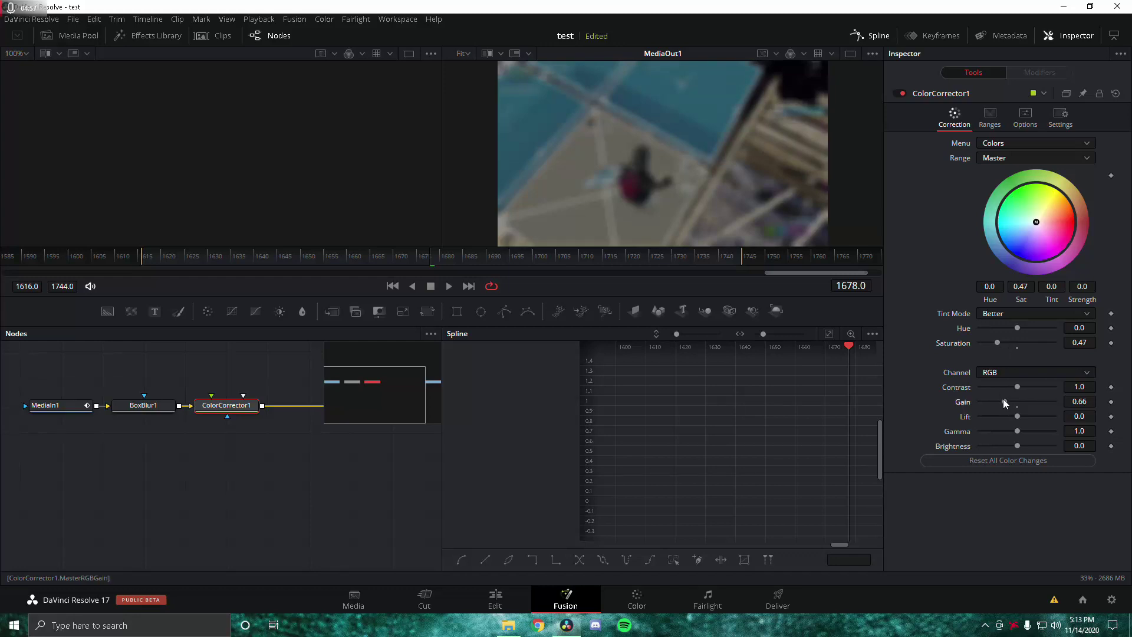
{"action": "left_click_drag", "start_coordinate": [1003, 401], "coordinate": [1007, 401]}
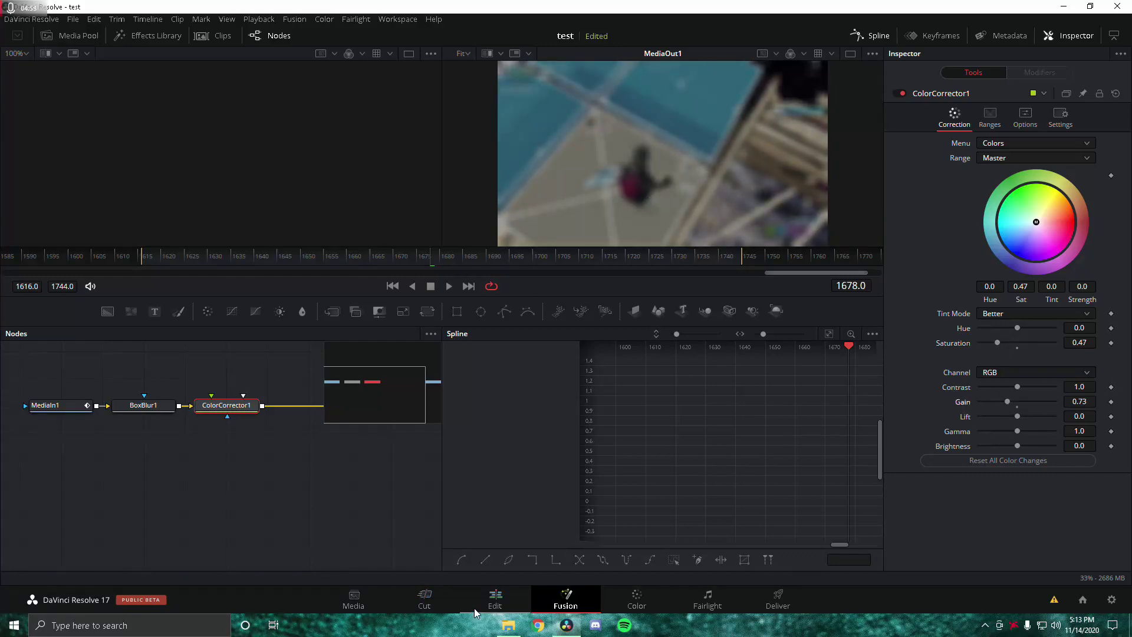
Return to the Edit page, enable the Video 2 copy and disable the middle gameplay piece on Video 1
{"action": "left_click", "coordinate": [495, 597]}
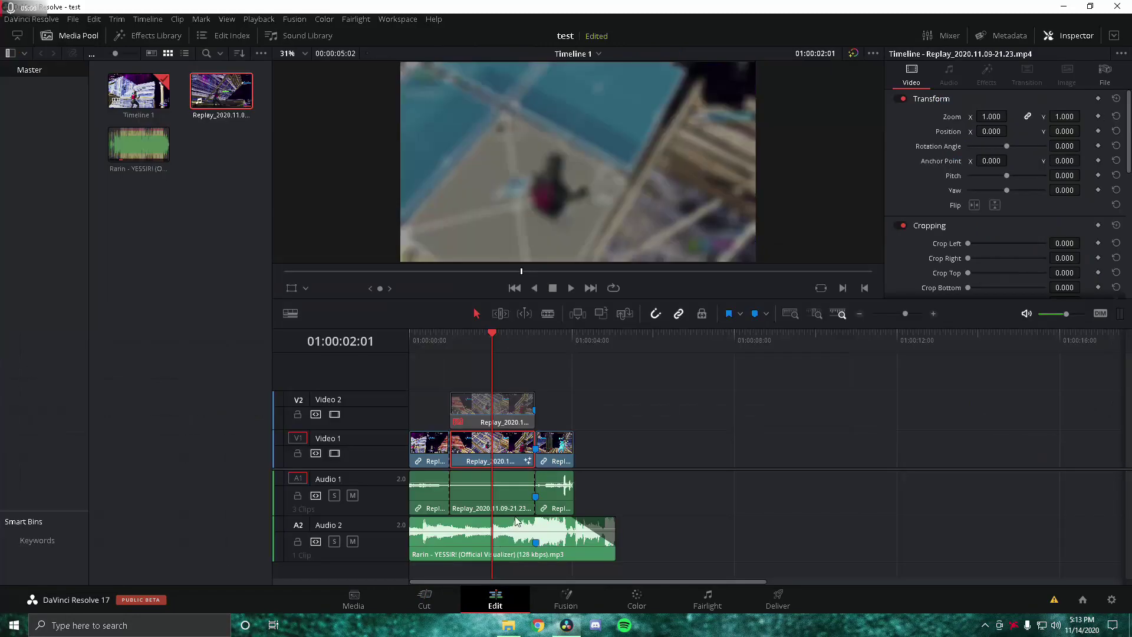
{"action": "left_click", "coordinate": [498, 424]}
{"action": "left_click", "coordinate": [483, 441]}
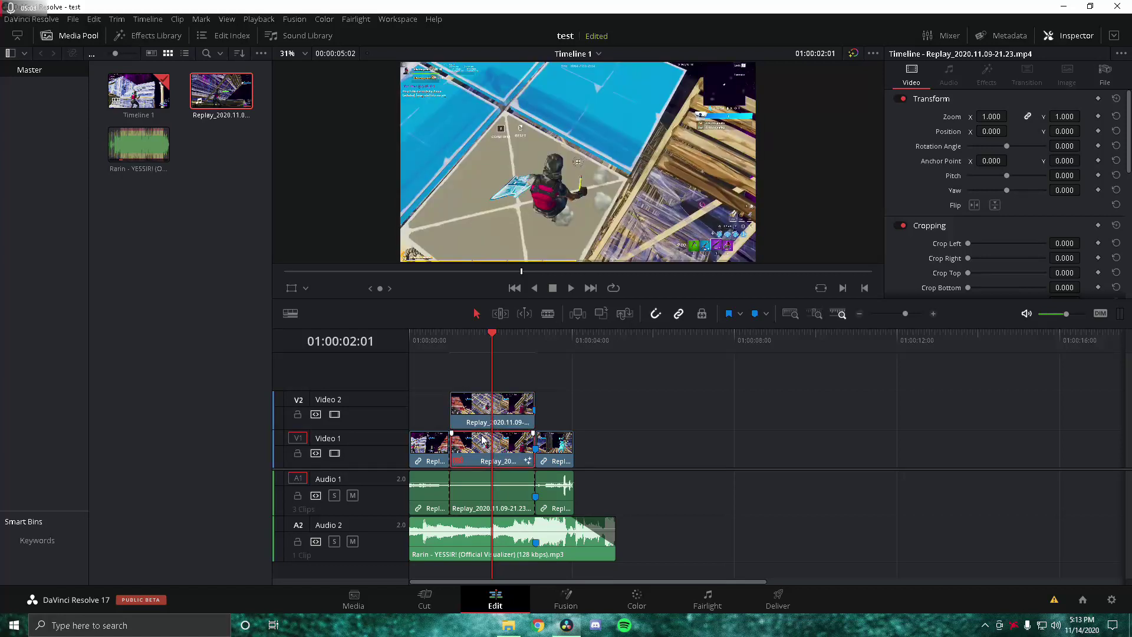
Open the Video 2 copy in the Fusion page with the playhead at its first frame, and hide the Spline editor
{"action": "left_click", "coordinate": [500, 410]}
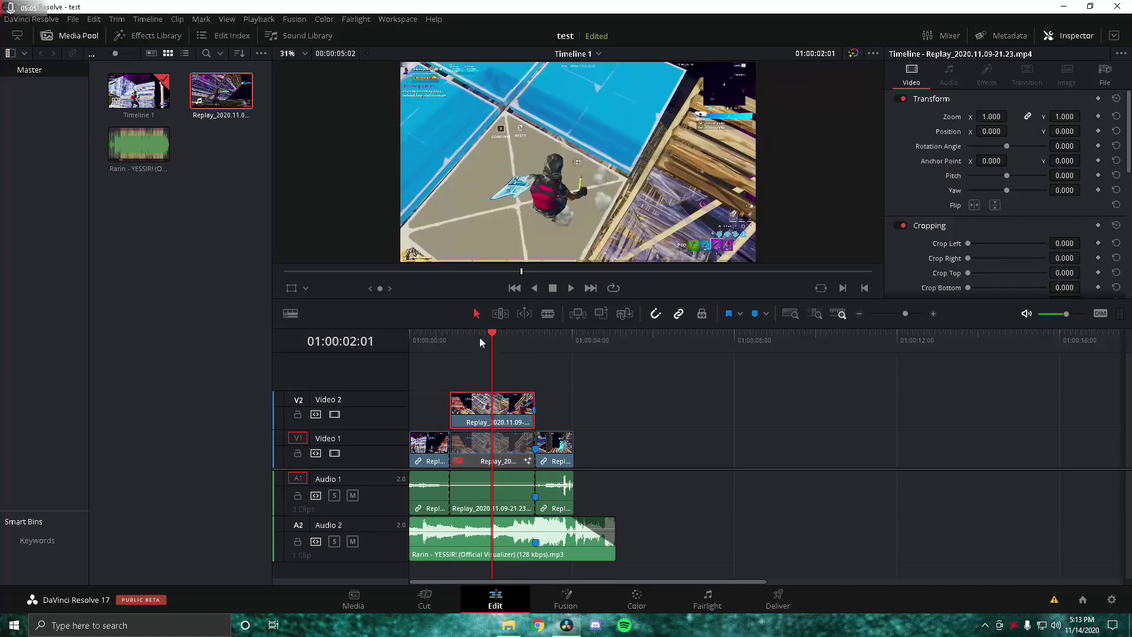
{"action": "left_click_drag", "start_coordinate": [479, 339], "coordinate": [449, 337]}
{"action": "left_click", "coordinate": [564, 599]}
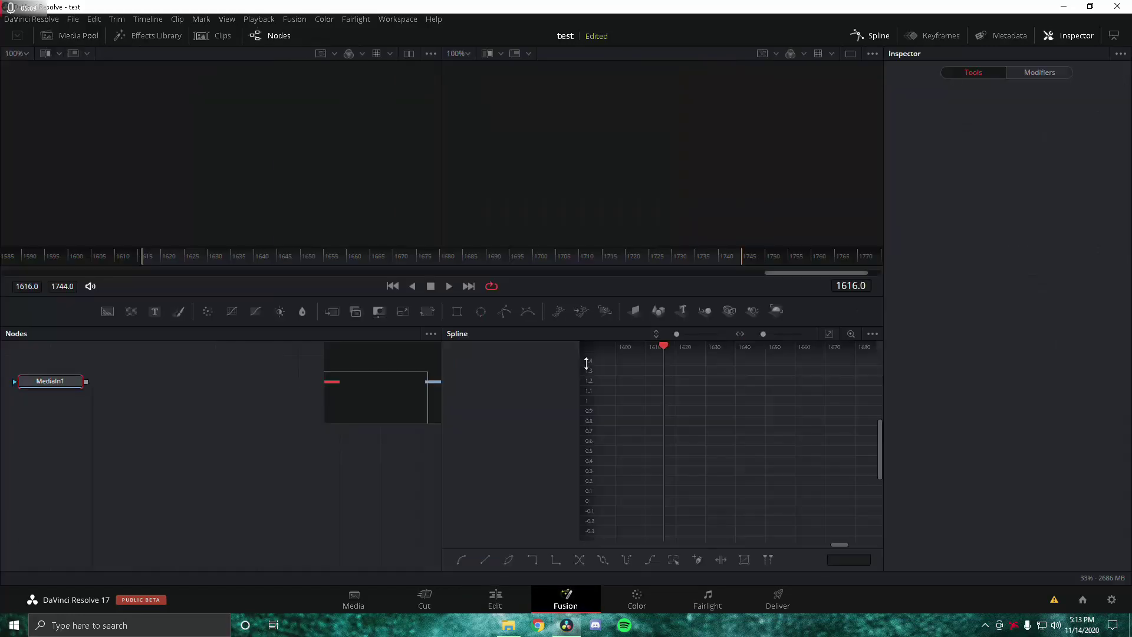
{"action": "left_click", "coordinate": [871, 35]}
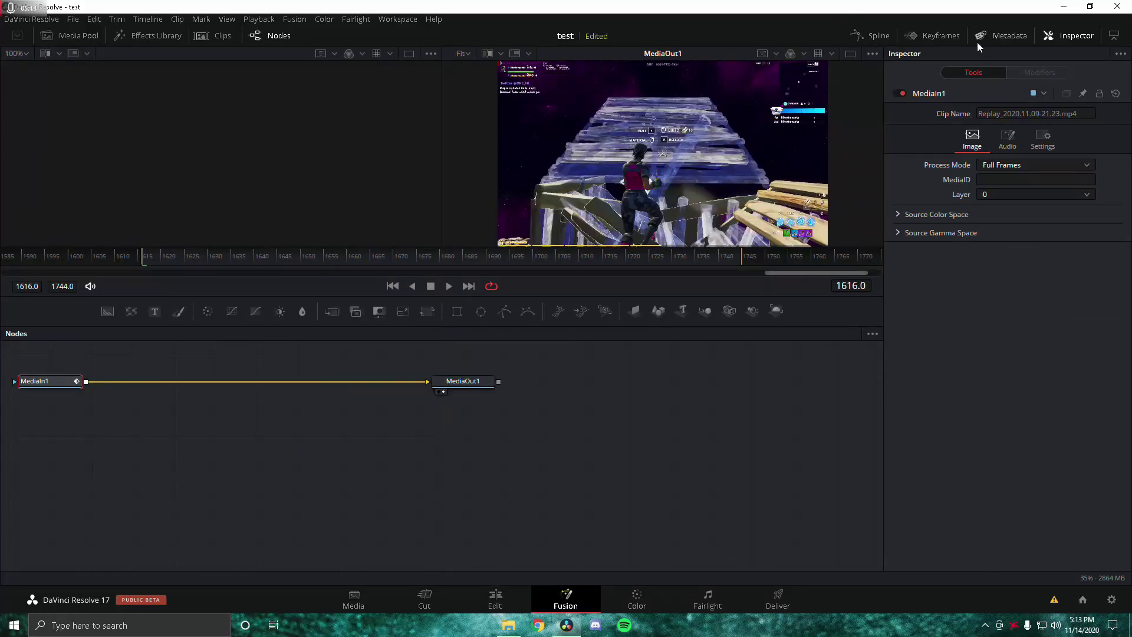
Insert a Transform node between MediaIn1 and MediaOut1 and space it further from MediaIn1
{"action": "key", "text": "shift+space"}
{"action": "type", "text": "trasn"}
{"action": "key", "text": "BackSpace"}
{"action": "key", "text": "BackSpace"}
{"action": "key", "text": "BackSpace"}
{"action": "key", "text": "BackSpace"}
{"action": "key", "text": "BackSpace"}
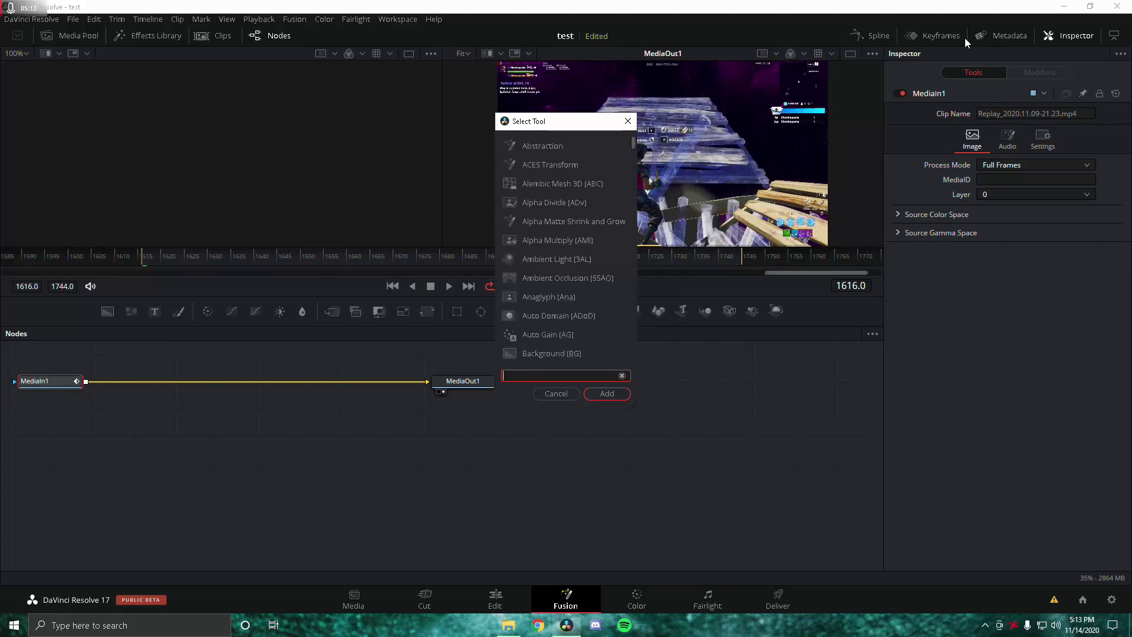
{"action": "type", "text": "trans"}
{"action": "key", "text": "Return"}
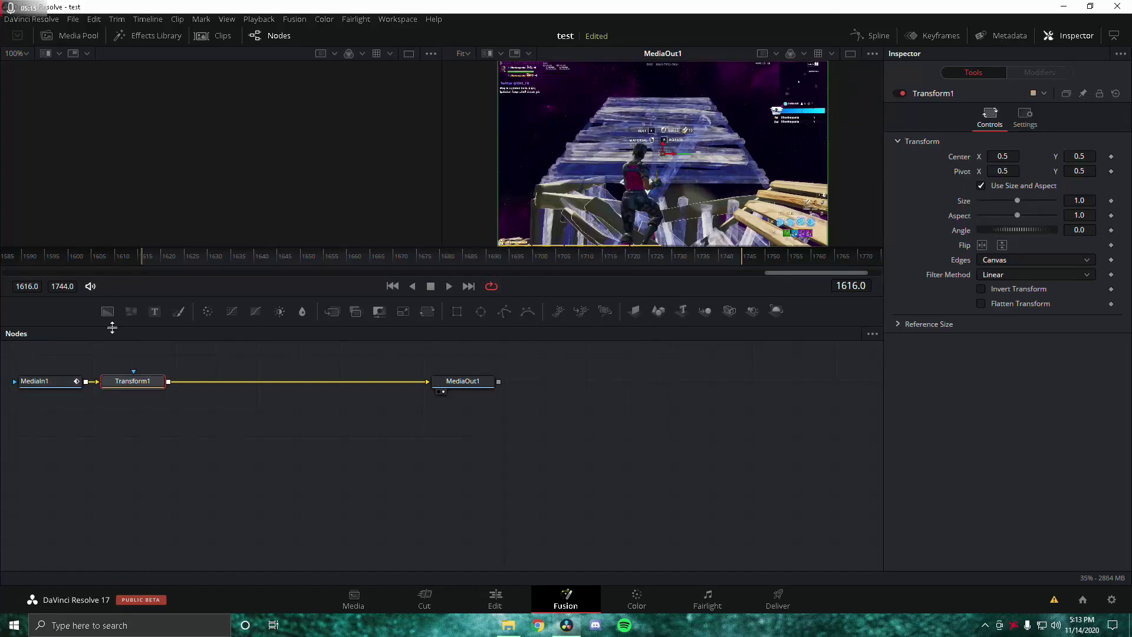
{"action": "left_click_drag", "start_coordinate": [128, 382], "coordinate": [171, 381]}
Keyframe the Transform node's Size from 1.0 at frame 1616 to 0.85 at frame 1623, and scrub through the shrink
{"action": "left_click", "coordinate": [1110, 200]}
{"action": "left_click", "coordinate": [1110, 201]}
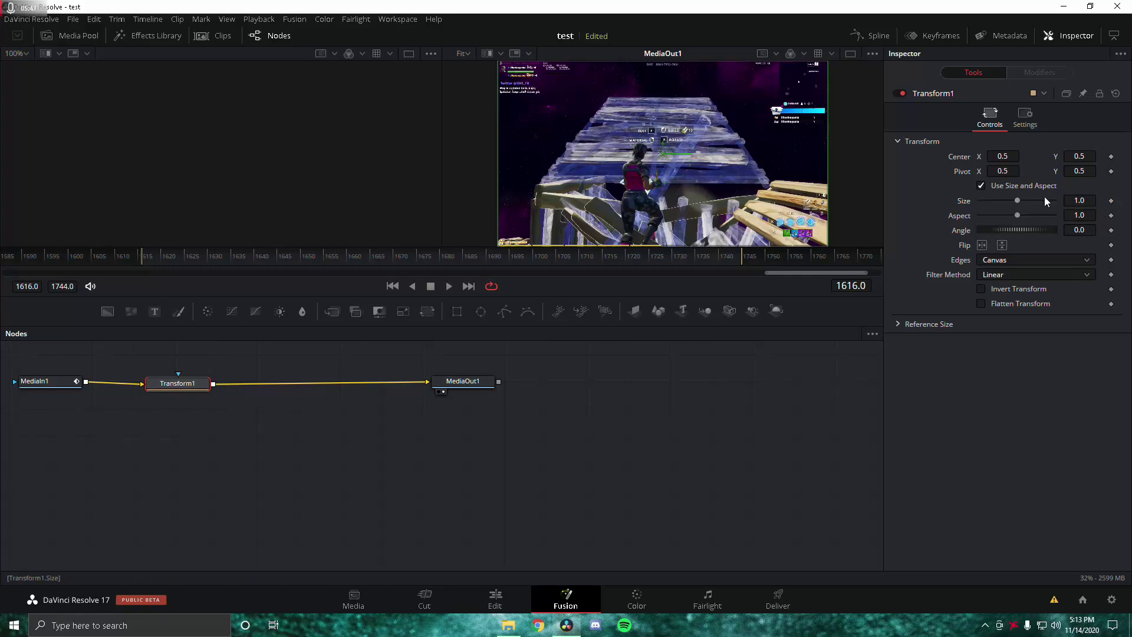
{"action": "left_click", "coordinate": [1110, 200]}
{"action": "key", "text": "space"}
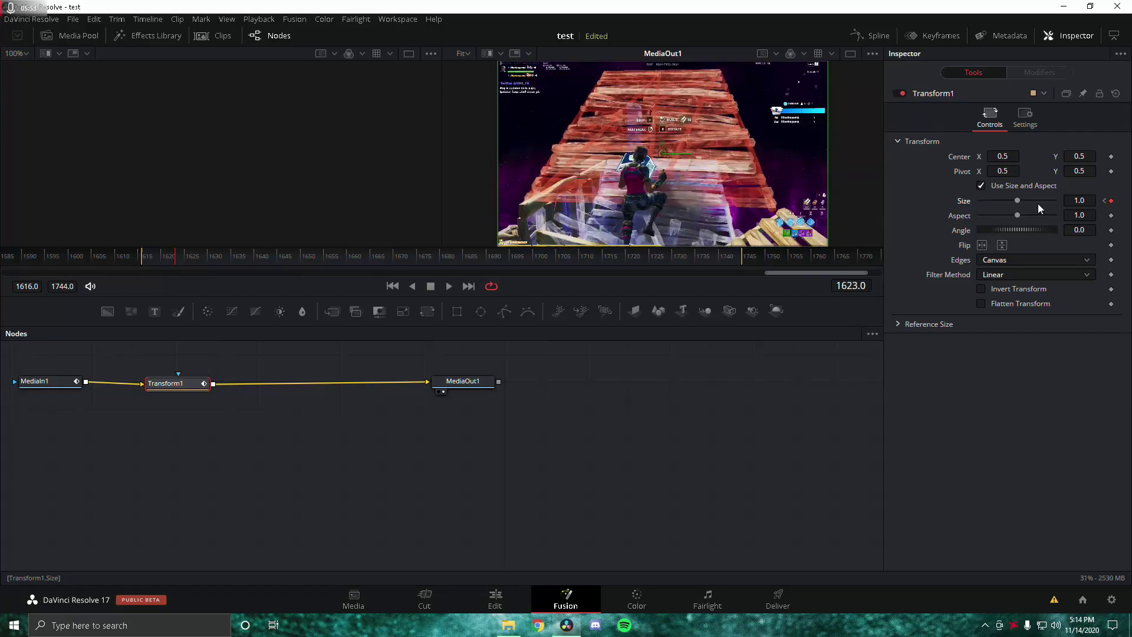
{"action": "left_click", "coordinate": [1088, 200]}
{"action": "type", "text": "0.85"}
{"action": "key", "text": "Tab"}
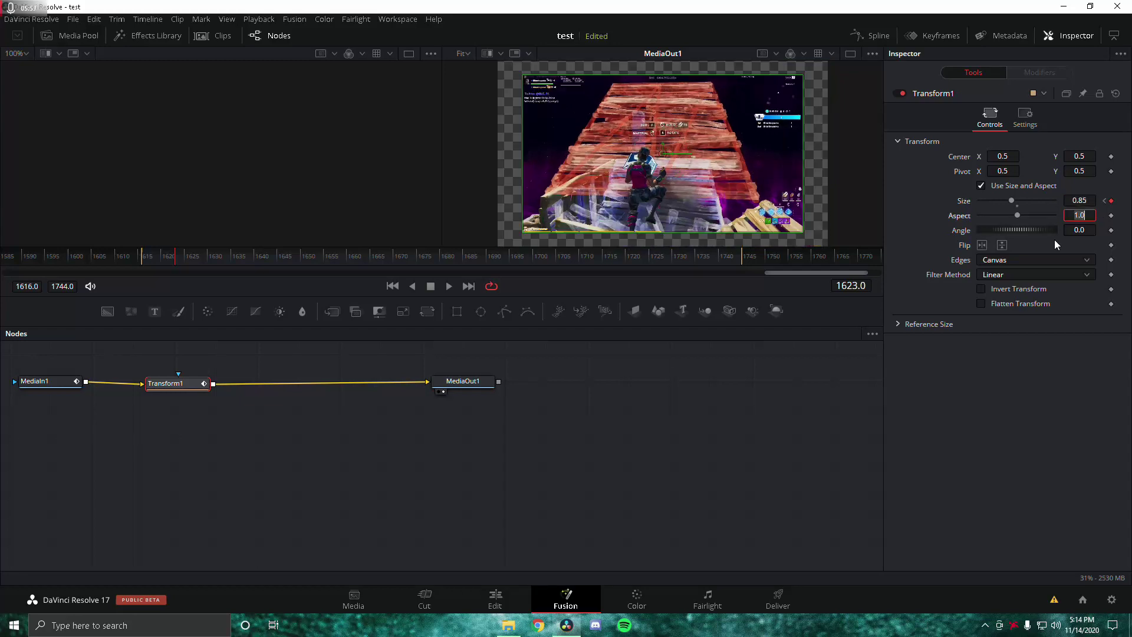
{"action": "left_click", "coordinate": [148, 260]}
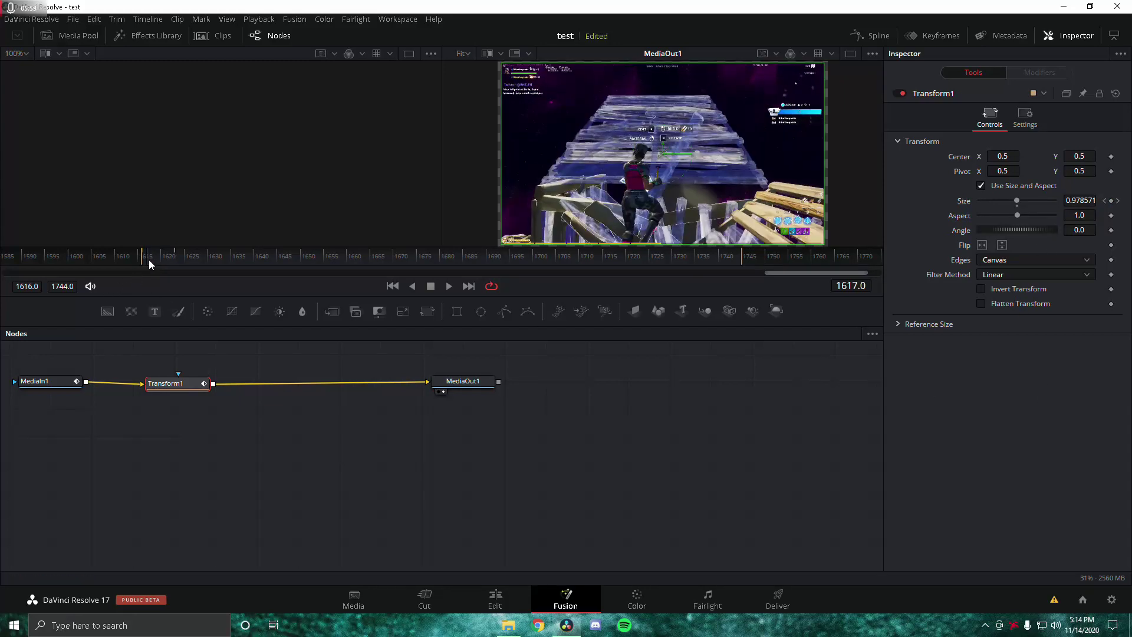
{"action": "left_click_drag", "start_coordinate": [147, 258], "coordinate": [178, 260]}
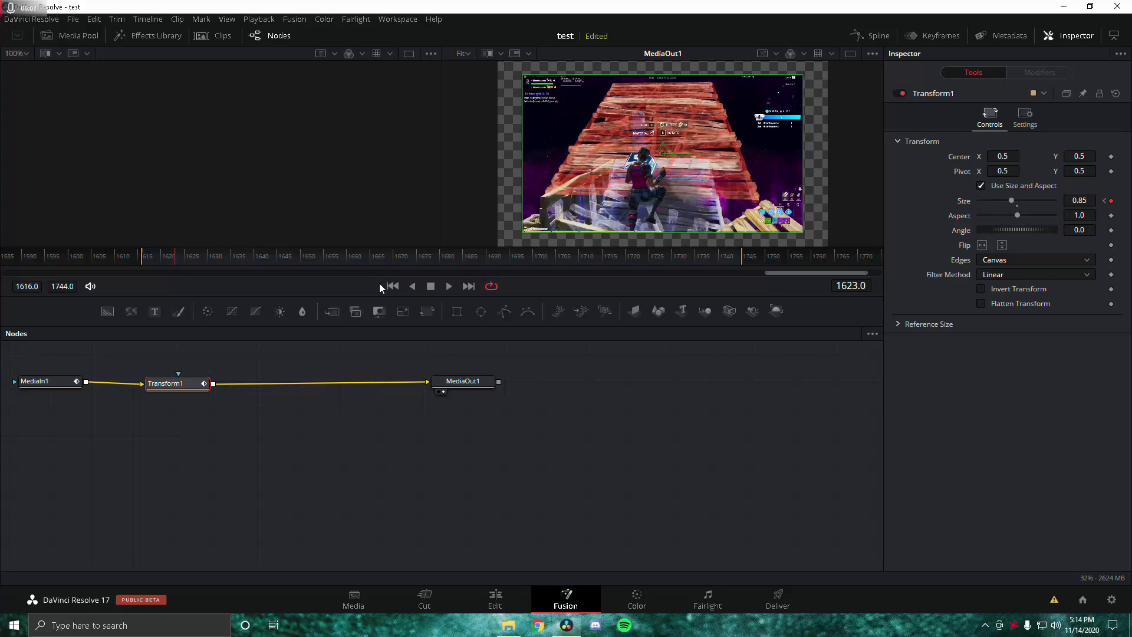
Add Size keyframes on the Transform node at the adjacent frames 1663 and 1664
{"action": "left_click_drag", "start_coordinate": [352, 262], "coordinate": [370, 264]}
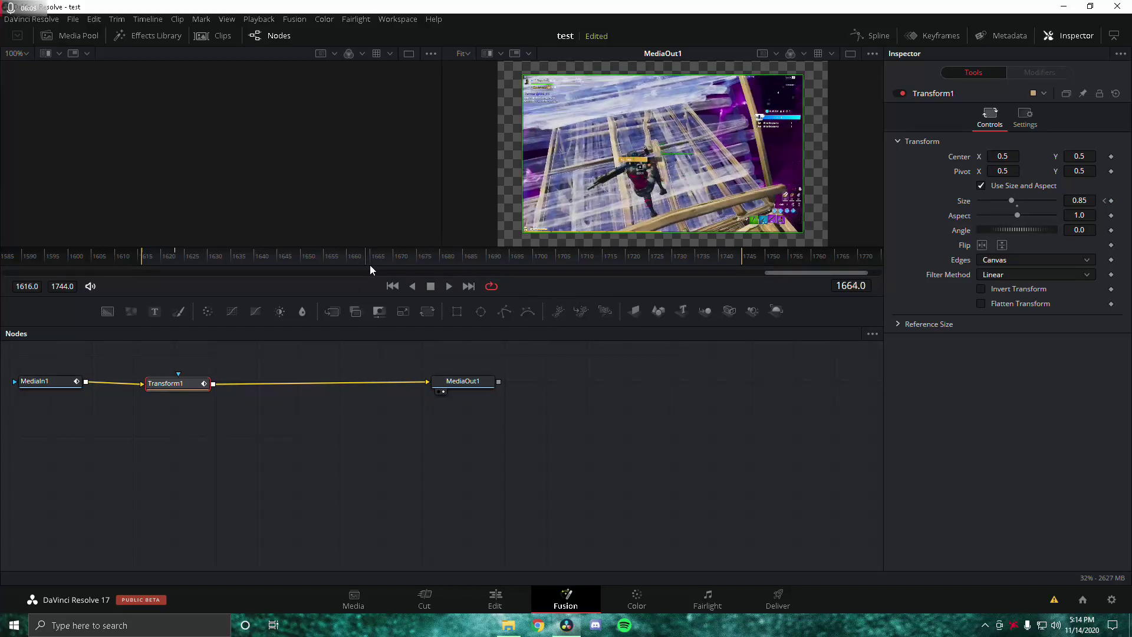
{"action": "left_click", "coordinate": [1111, 202]}
{"action": "key", "text": "Left"}
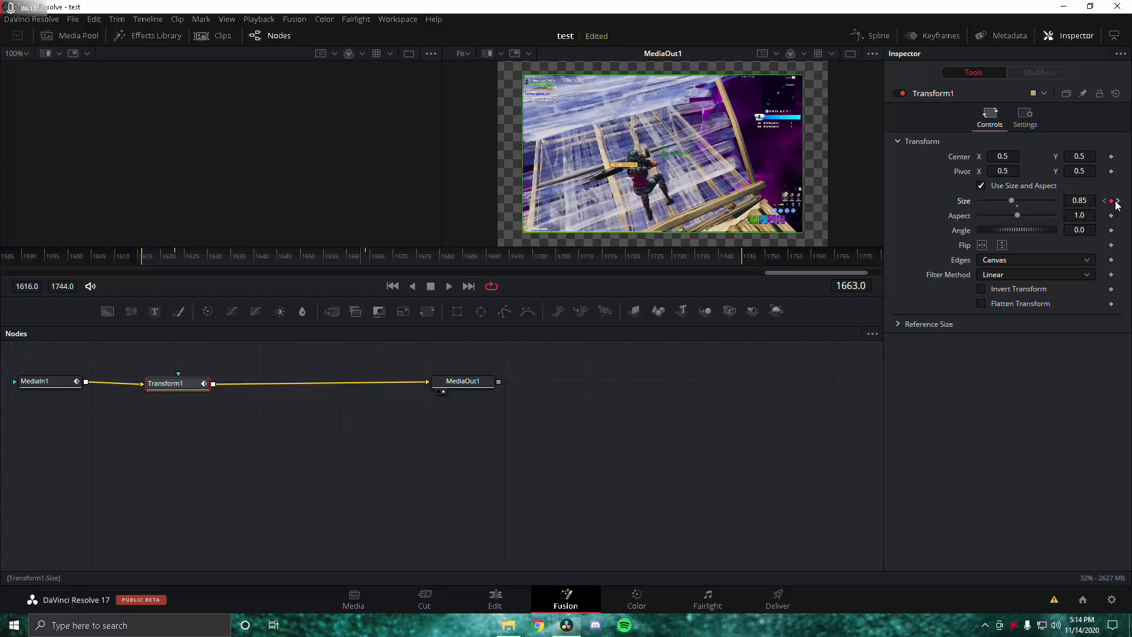
{"action": "key", "text": "Right"}
{"action": "key", "text": "Left"}
{"action": "key", "text": "Right"}
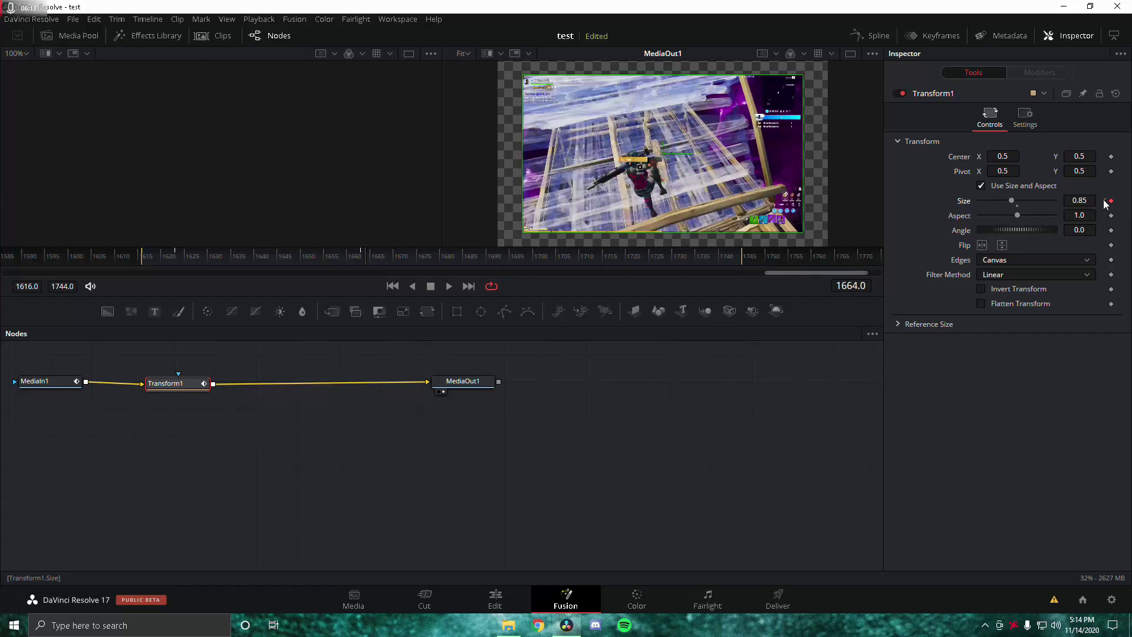
Set the Transform node's Size keyframe at frame 1663 to 0.65
{"action": "left_click", "coordinate": [363, 257]}
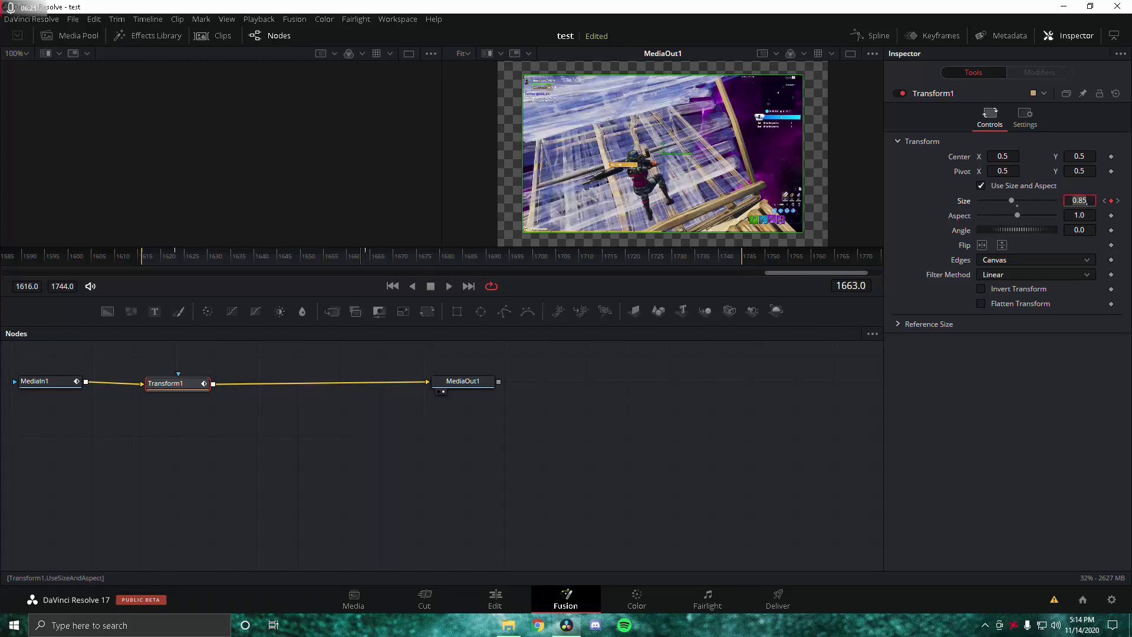
{"action": "key", "text": "BackSpace"}
{"action": "type", "text": ".65"}
{"action": "key", "text": "Tab"}
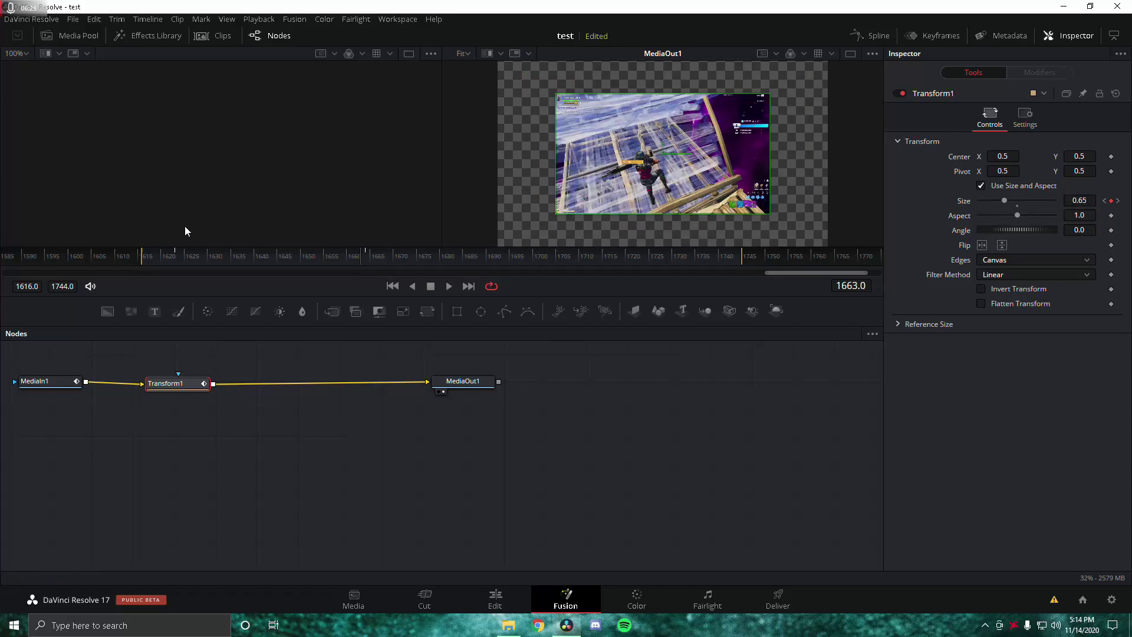
Play the composition from frame 1616 to review the timing of the size animation
{"action": "left_click", "coordinate": [158, 257]}
{"action": "key", "text": "space"}
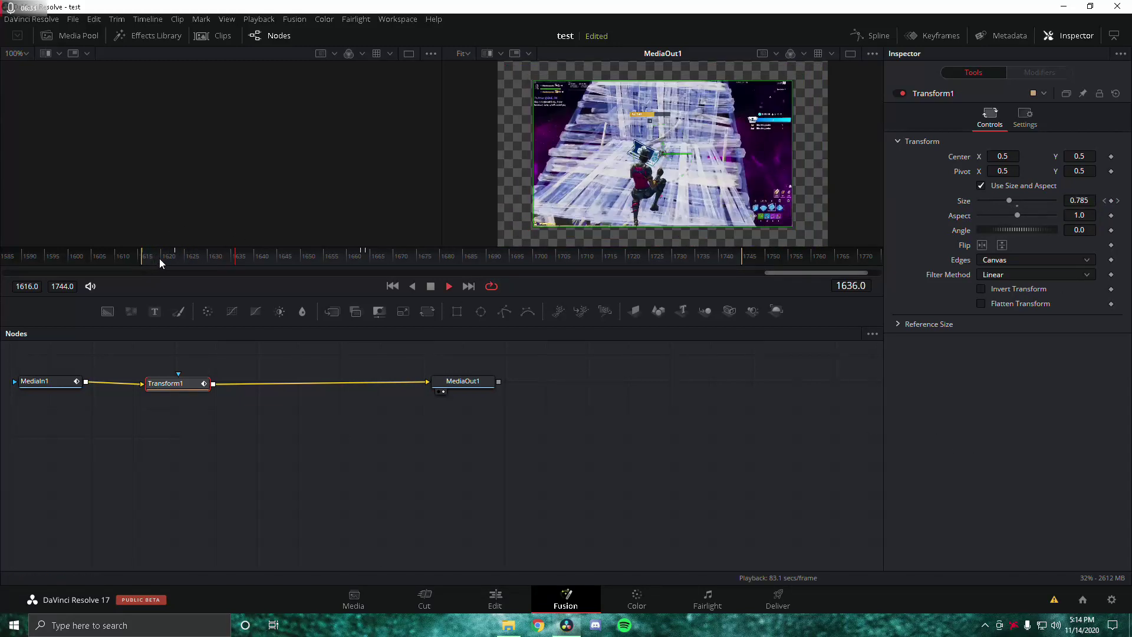
{"action": "left_click", "coordinate": [144, 257]}
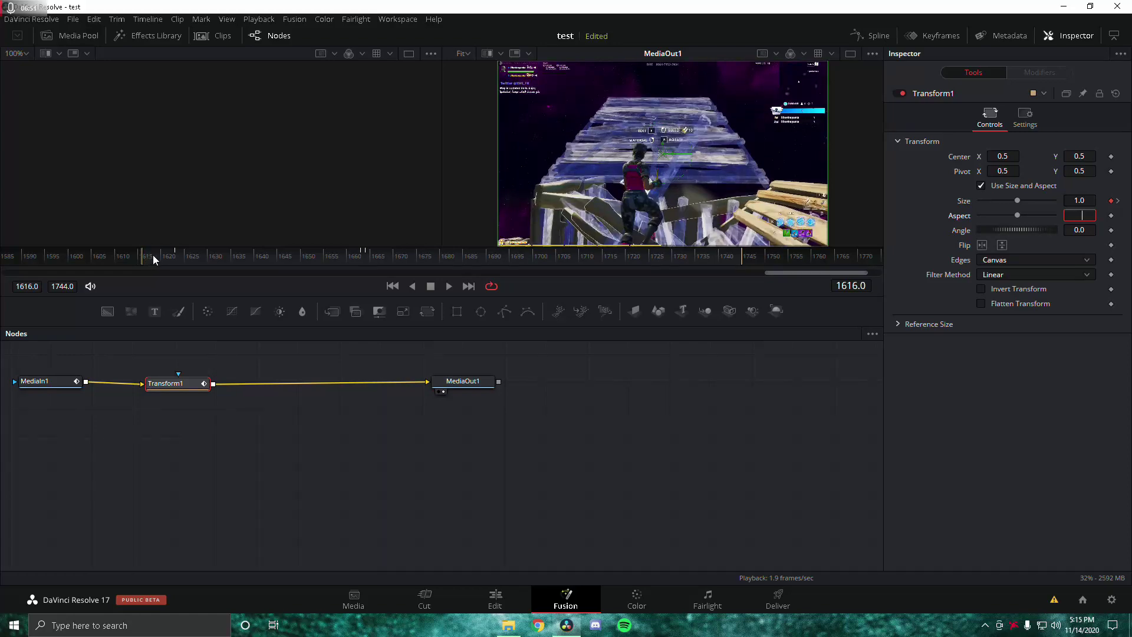
{"action": "key", "text": "space"}
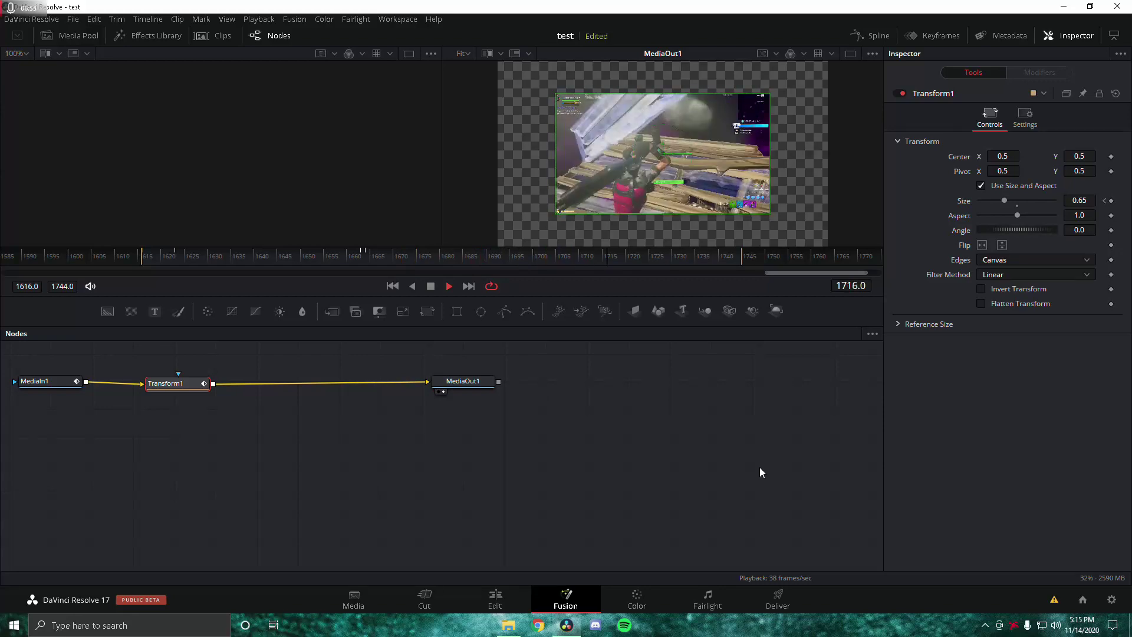
{"action": "key", "text": "space"}
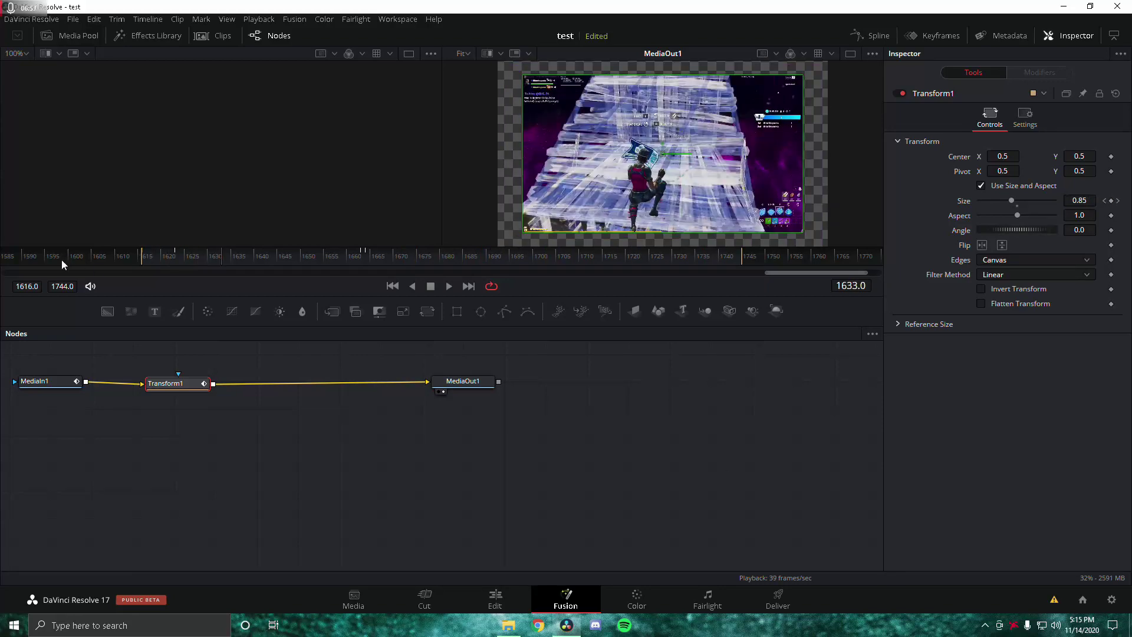
Mute the playback audio, stop playback and move the playhead to frame 1707
{"action": "left_click", "coordinate": [90, 285]}
{"action": "key", "text": "space"}
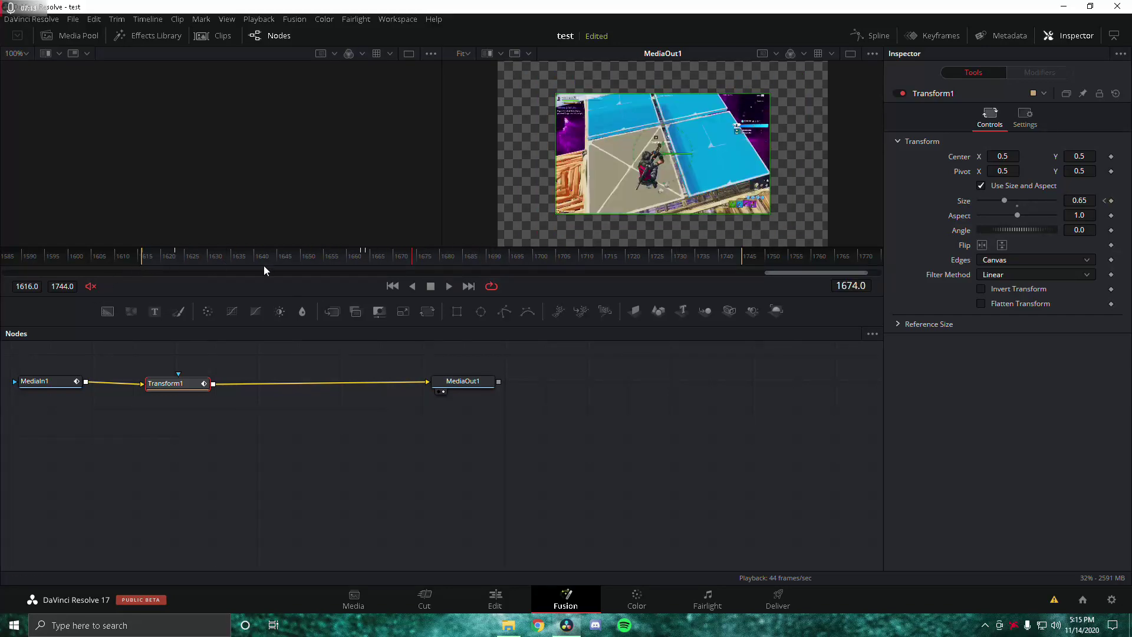
{"action": "left_click_drag", "start_coordinate": [365, 252], "coordinate": [569, 265]}
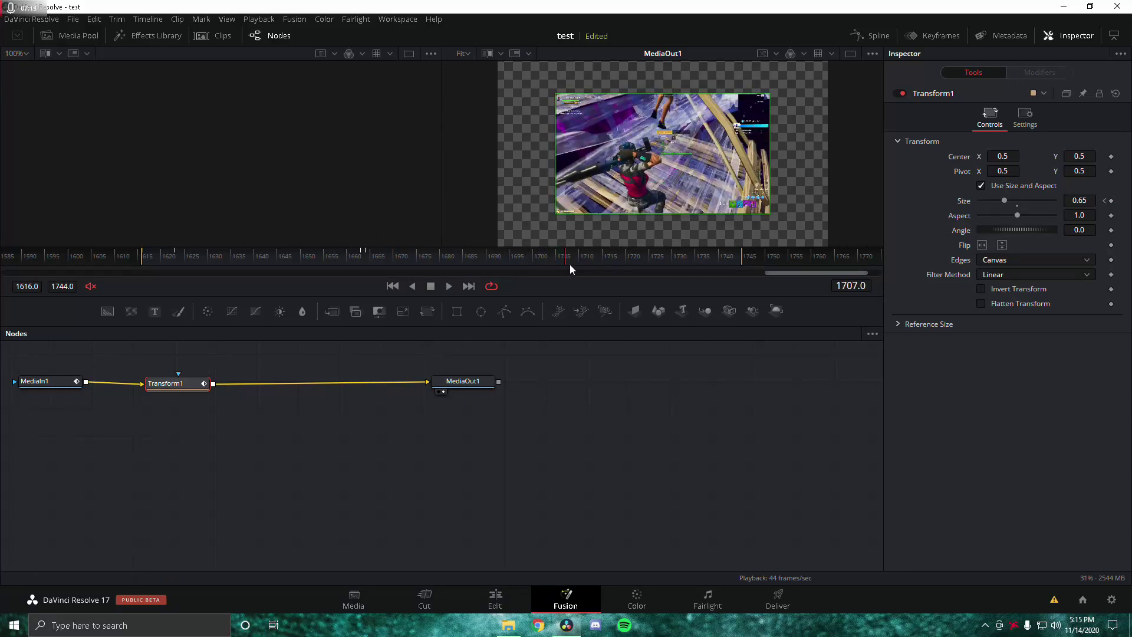
Add Size keyframes on the Transform node of 0.75 at frame 1707 and 0.5 at frame 1735
{"action": "left_click", "coordinate": [1111, 201]}
{"action": "type", "text": "0.75"}
{"action": "key", "text": "Return"}
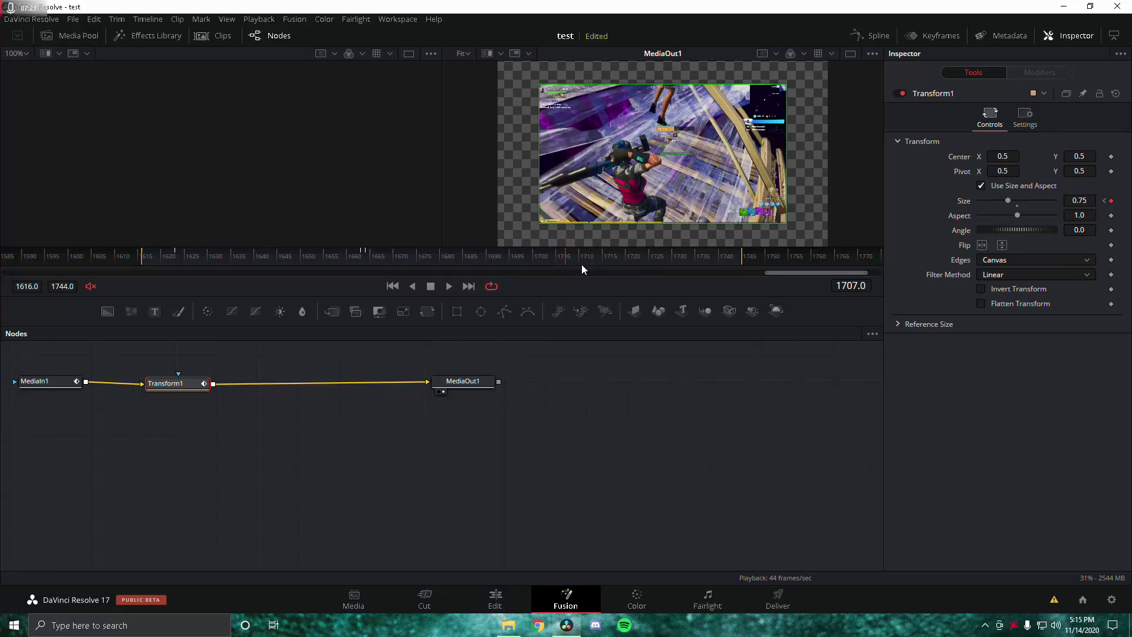
{"action": "left_click_drag", "start_coordinate": [568, 260], "coordinate": [699, 263]}
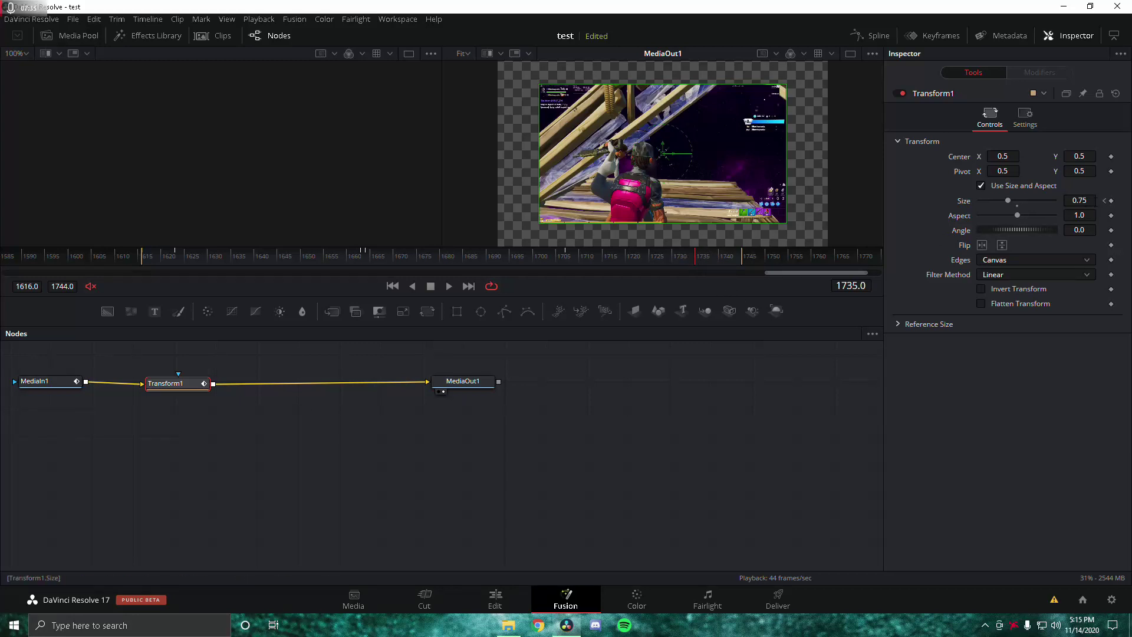
{"action": "left_click", "coordinate": [1110, 200]}
{"action": "type", "text": "0.5"}
{"action": "key", "text": "Return"}
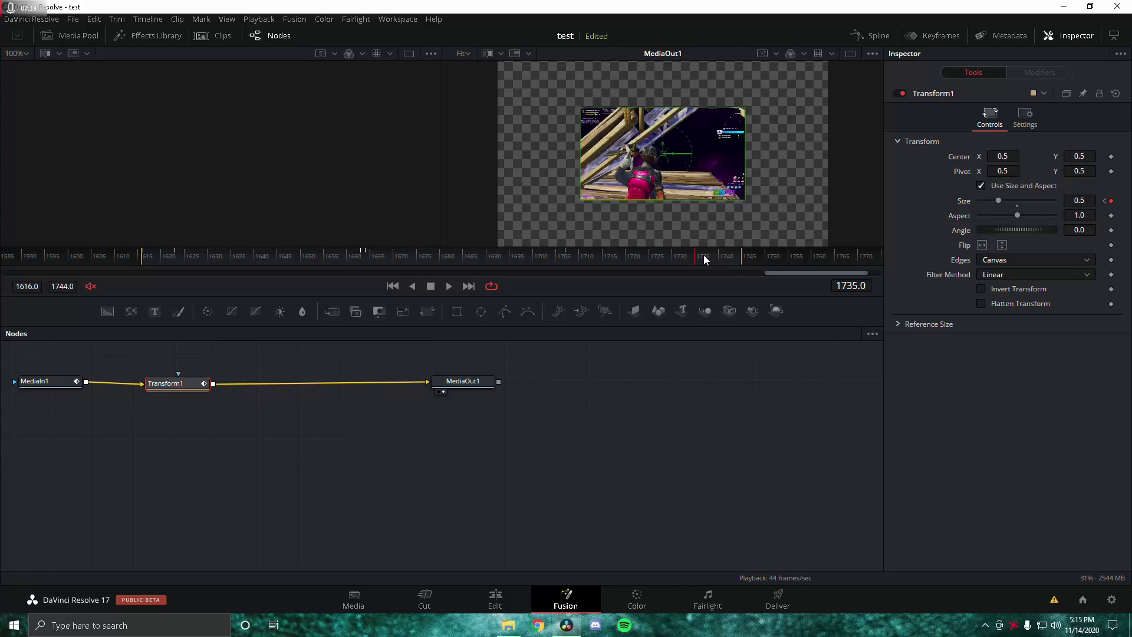
Add a Size keyframe of 1.1 on the Transform node at frame 1744
{"action": "left_click_drag", "start_coordinate": [704, 256], "coordinate": [741, 256]}
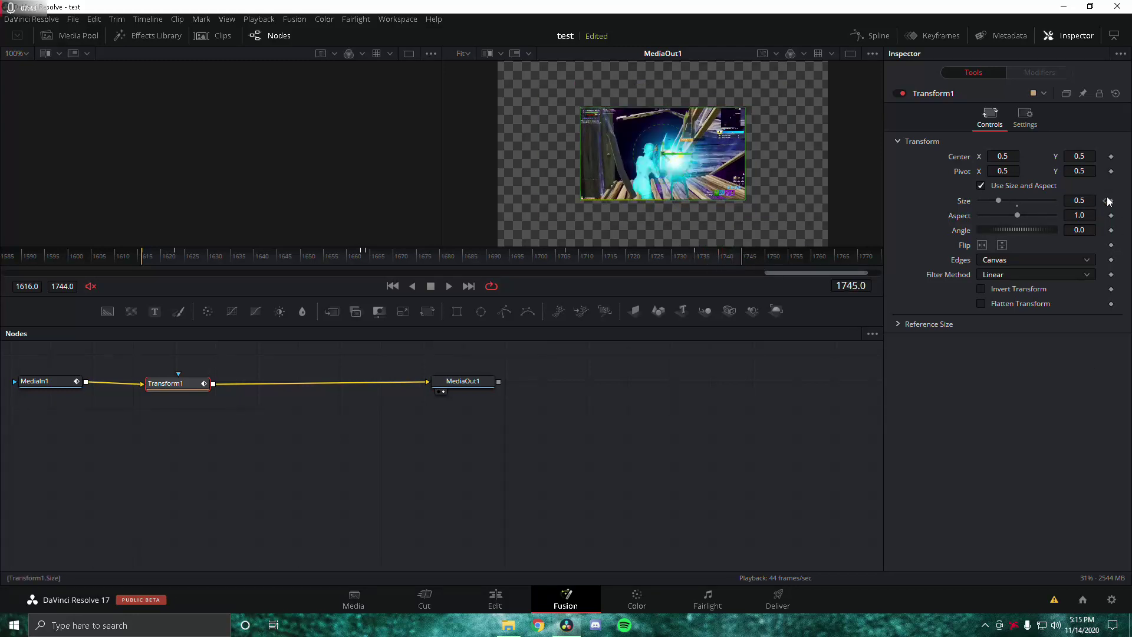
{"action": "key", "text": "Left"}
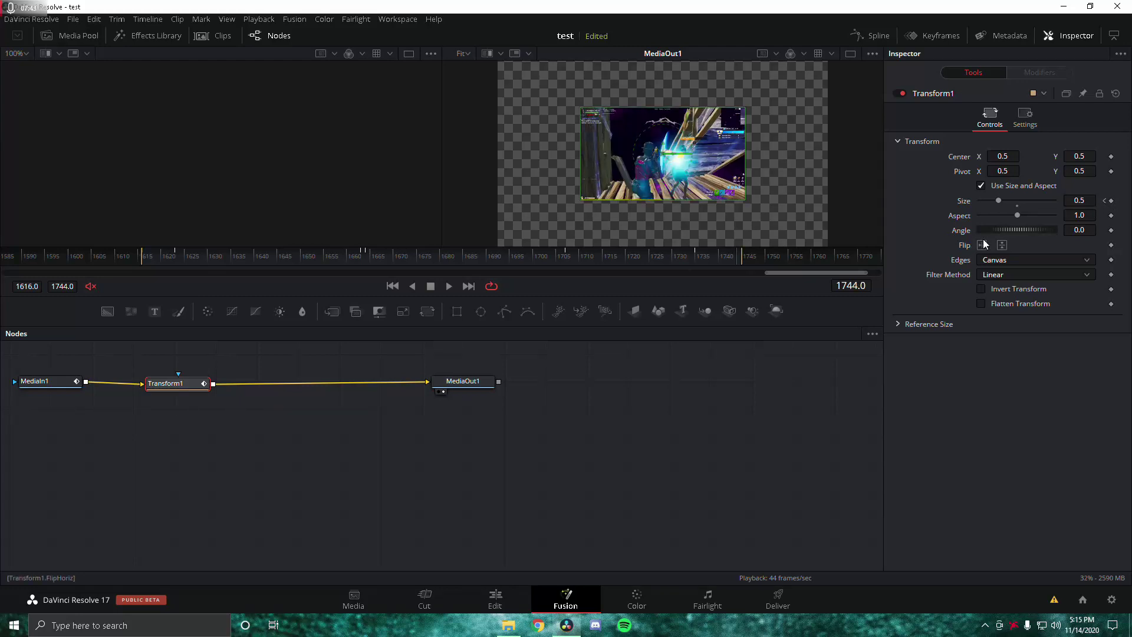
{"action": "left_click", "coordinate": [1111, 200]}
{"action": "type", "text": "1.1"}
{"action": "key", "text": "Tab"}
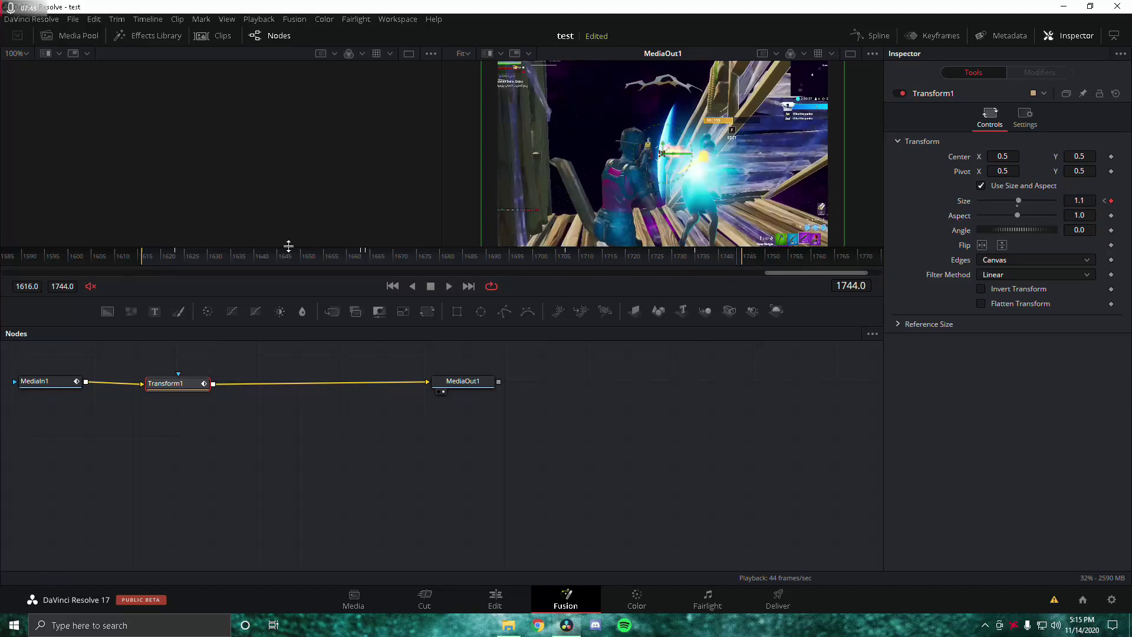
Show the Transform node's Size curve in the Spline editor and smooth its first drop, around frames 1616 to 1622, into an ease
{"action": "left_click", "coordinate": [878, 36]}
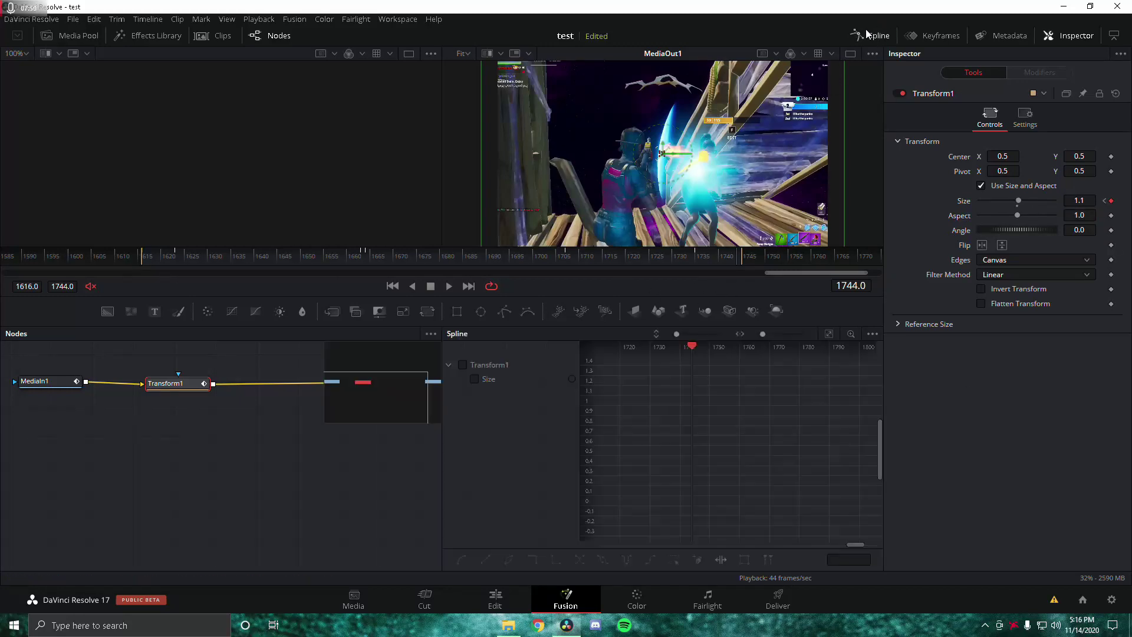
{"action": "left_click", "coordinate": [463, 364]}
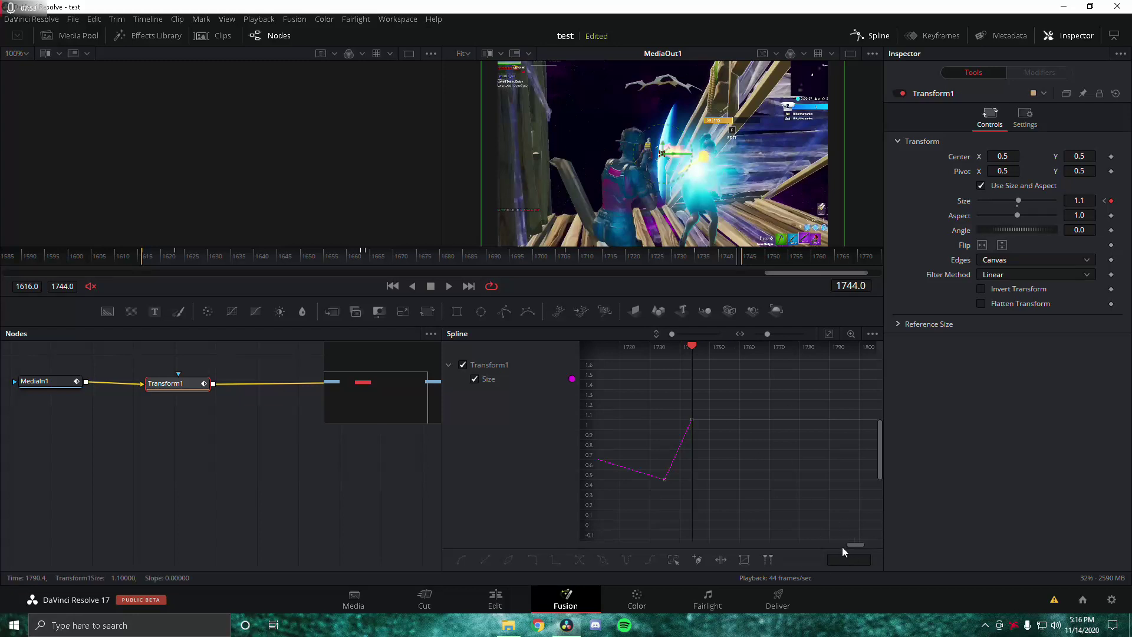
{"action": "mouse_move", "coordinate": [850, 542]}
{"action": "left_mouse_down"}
{"action": "mouse_move", "coordinate": [812, 542]}
{"action": "mouse_move", "coordinate": [833, 539]}
{"action": "left_mouse_up"}
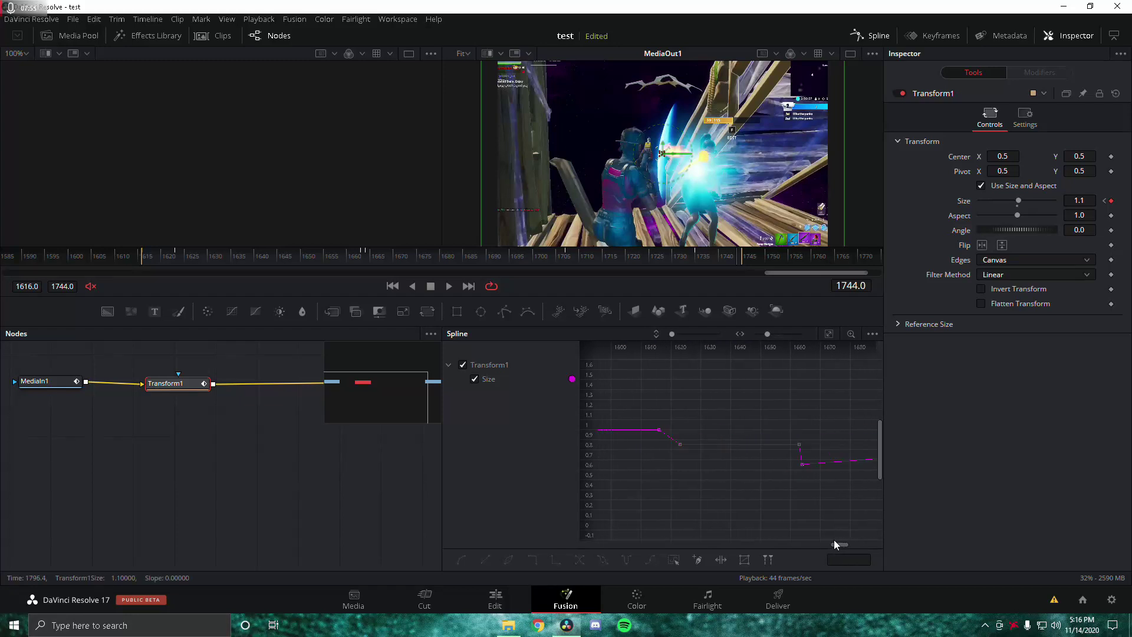
{"action": "left_click_drag", "start_coordinate": [682, 398], "coordinate": [739, 466]}
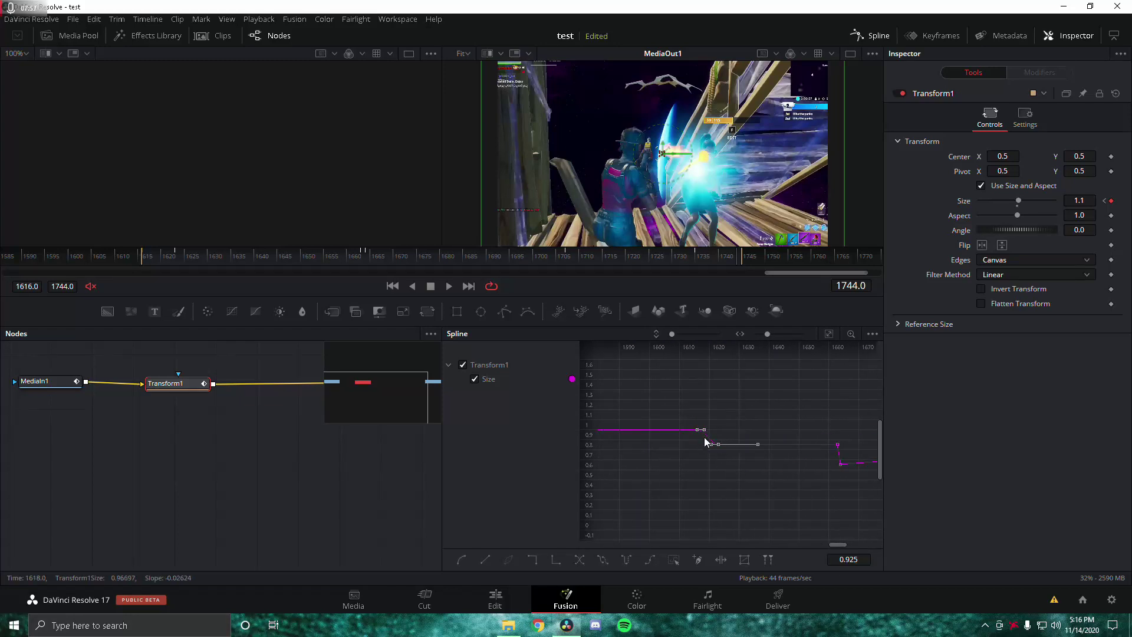
{"action": "left_click_drag", "start_coordinate": [702, 432], "coordinate": [697, 449]}
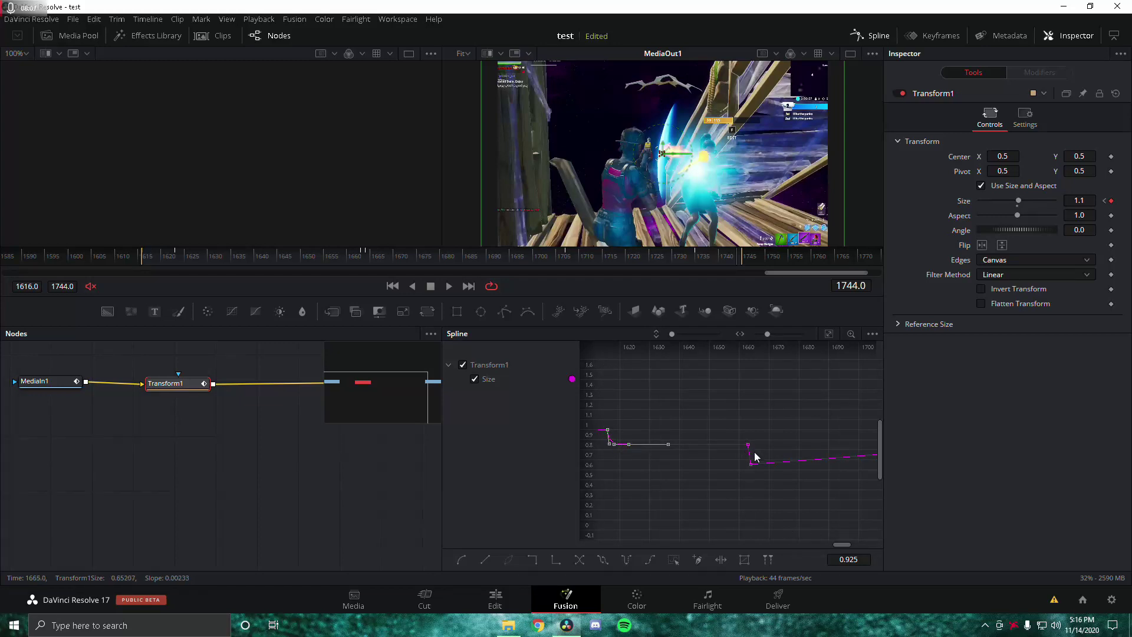
Smooth the Size curve's keyframes at frames 1707 and 1735
{"action": "left_click_drag", "start_coordinate": [838, 545], "coordinate": [845, 546]}
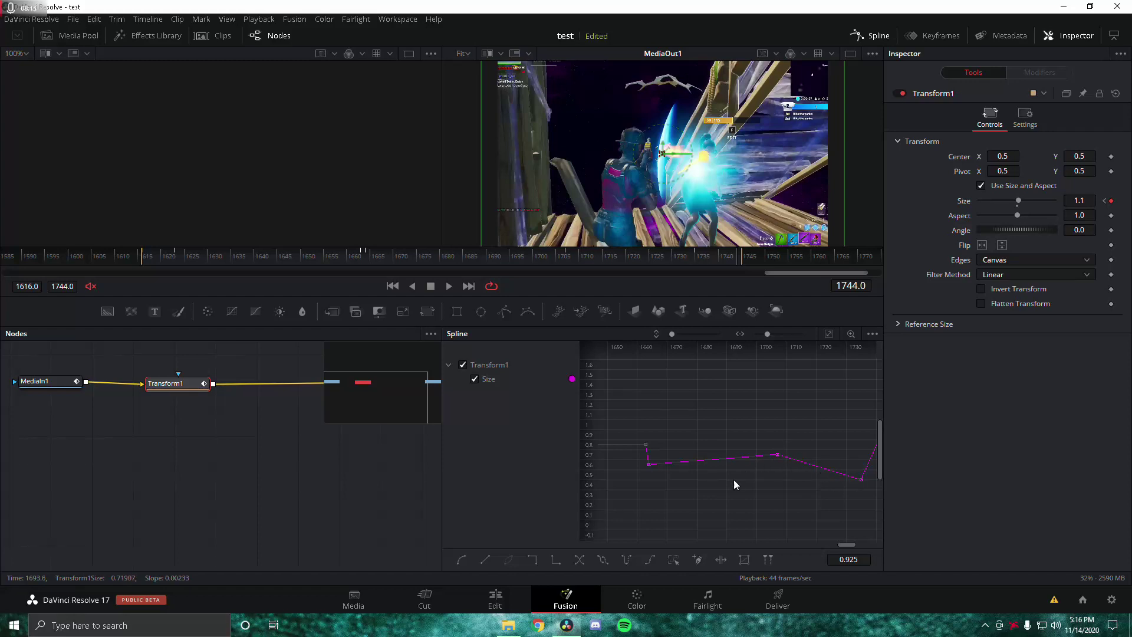
{"action": "left_click_drag", "start_coordinate": [848, 544], "coordinate": [851, 544]}
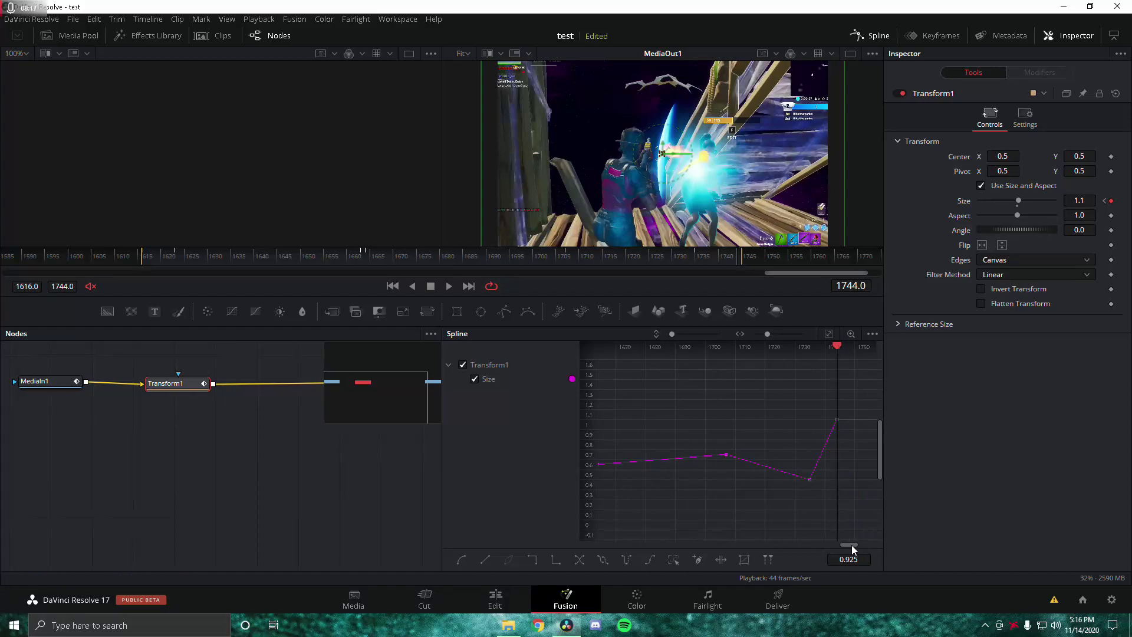
{"action": "left_click_drag", "start_coordinate": [713, 435], "coordinate": [823, 547]}
{"action": "key", "text": "s"}
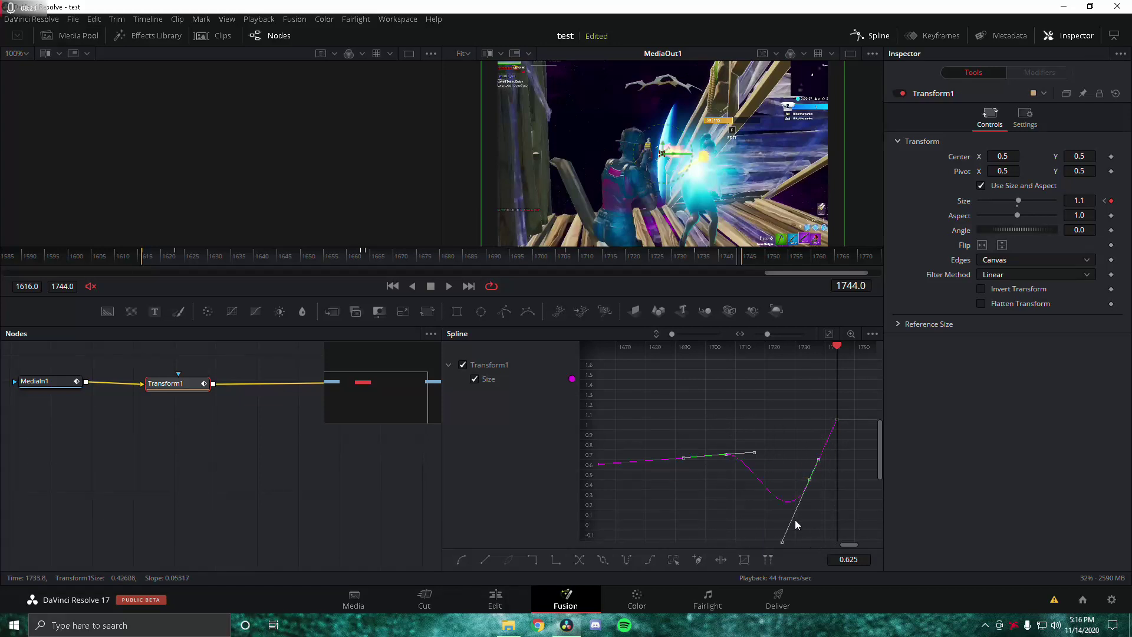
Reshape the curve handles between the 1707 and 1735 Size keyframes for an eased shrink
{"action": "left_click", "coordinate": [828, 503]}
{"action": "left_click_drag", "start_coordinate": [756, 471], "coordinate": [823, 507]}
{"action": "left_click_drag", "start_coordinate": [752, 457], "coordinate": [735, 497]}
{"action": "mouse_move", "coordinate": [781, 538]}
{"action": "left_mouse_down"}
{"action": "mouse_move", "coordinate": [756, 517]}
{"action": "mouse_move", "coordinate": [779, 527]}
{"action": "mouse_move", "coordinate": [803, 517]}
{"action": "mouse_move", "coordinate": [796, 526]}
{"action": "left_mouse_up"}
{"action": "left_click_drag", "start_coordinate": [743, 494], "coordinate": [783, 465]}
{"action": "left_click_drag", "start_coordinate": [798, 527], "coordinate": [783, 541]}
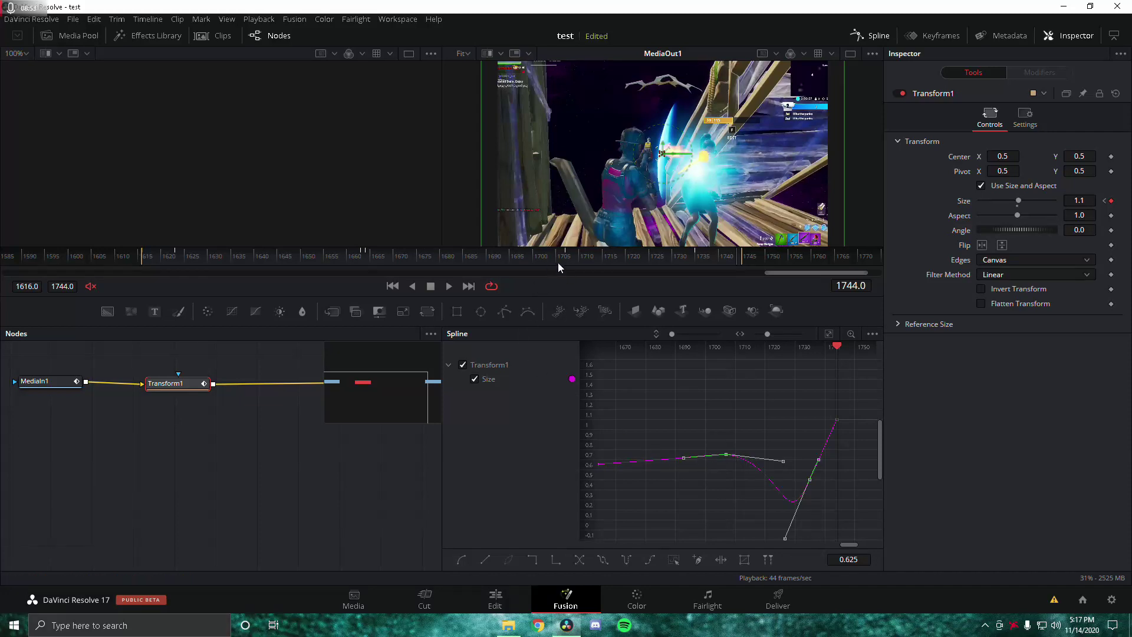
Smooth the Size keyframes at frames 1735 and 1744 and shape their handles into a steep final rise
{"action": "left_click_drag", "start_coordinate": [558, 262], "coordinate": [716, 306]}
{"action": "left_click_drag", "start_coordinate": [803, 389], "coordinate": [870, 492]}
{"action": "key", "text": "shift+s"}
{"action": "left_click_drag", "start_coordinate": [846, 420], "coordinate": [850, 478]}
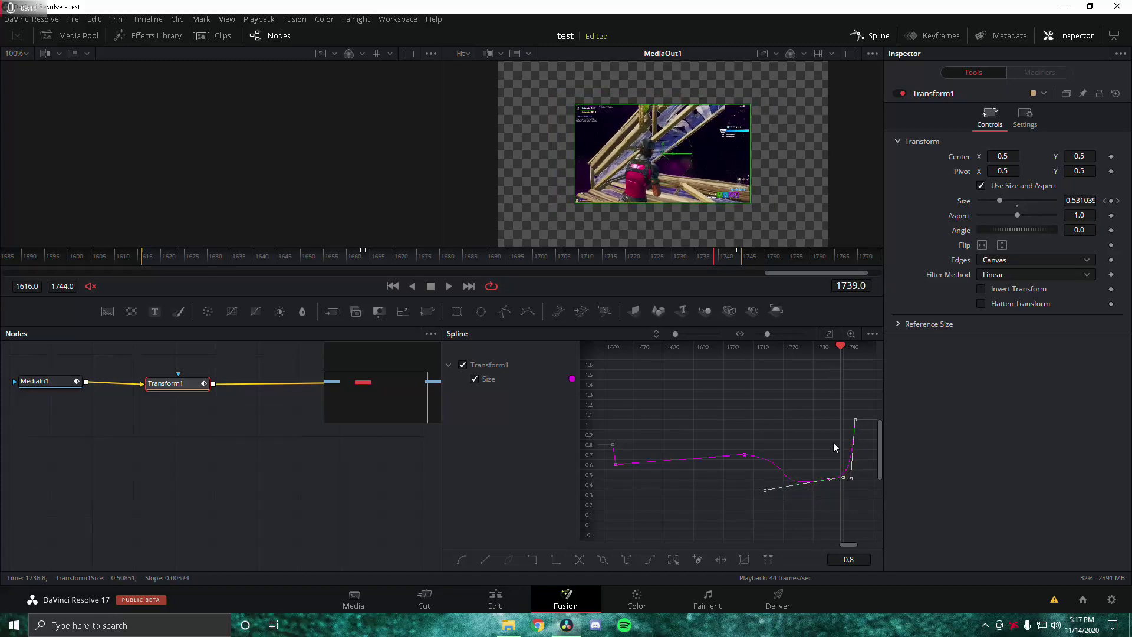
Play and scrub through the composition up to frame 1744 to review the eased size animation
{"action": "left_click", "coordinate": [763, 434]}
{"action": "left_click_drag", "start_coordinate": [839, 348], "coordinate": [735, 369]}
{"action": "key", "text": "space"}
{"action": "key", "text": "space"}
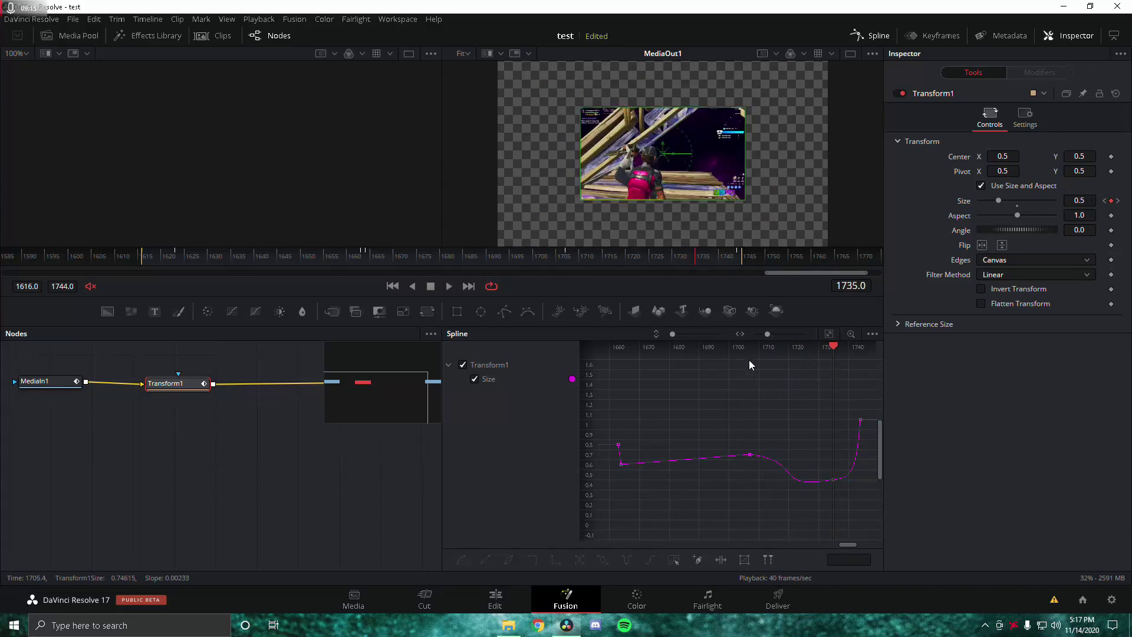
{"action": "mouse_move", "coordinate": [833, 346]}
{"action": "left_mouse_down"}
{"action": "mouse_move", "coordinate": [599, 350]}
{"action": "mouse_move", "coordinate": [639, 358]}
{"action": "left_mouse_up"}
{"action": "left_click_drag", "start_coordinate": [840, 543], "coordinate": [832, 543]}
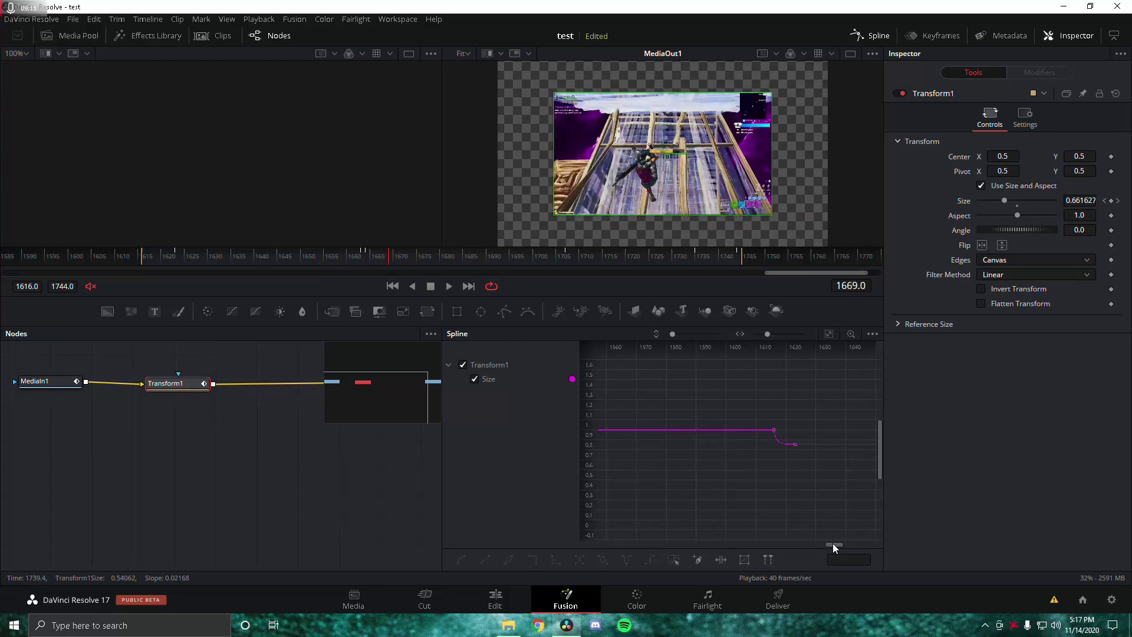
{"action": "left_click_drag", "start_coordinate": [183, 256], "coordinate": [740, 317]}
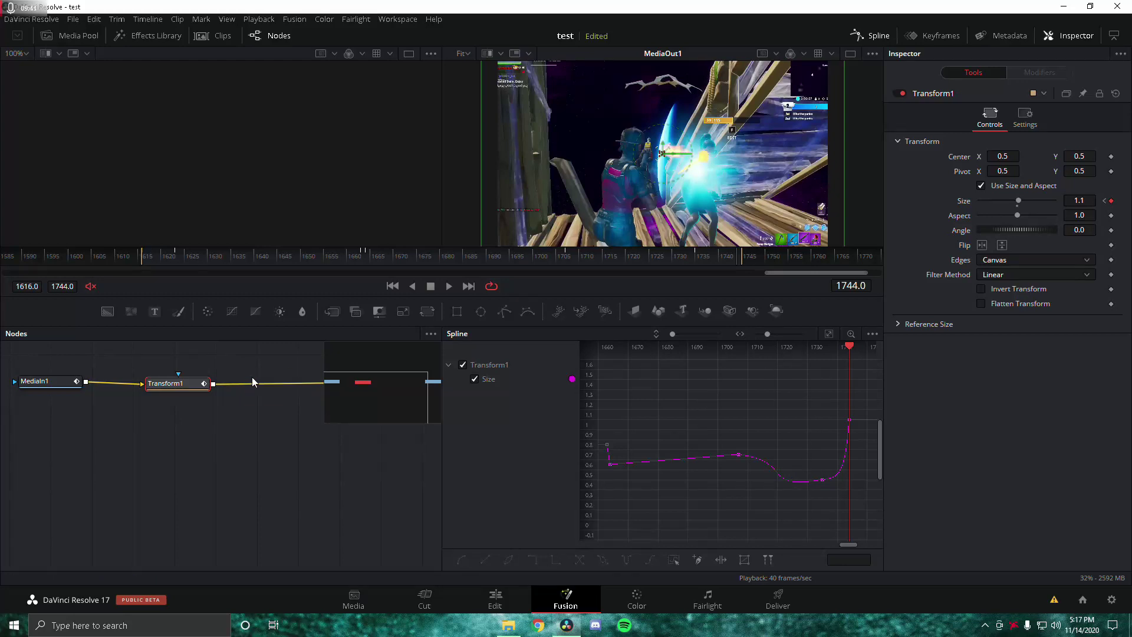
Insert a uni.Ecto node after the Transform node
{"action": "key", "text": "shift+space"}
{"action": "type", "text": "tran"}
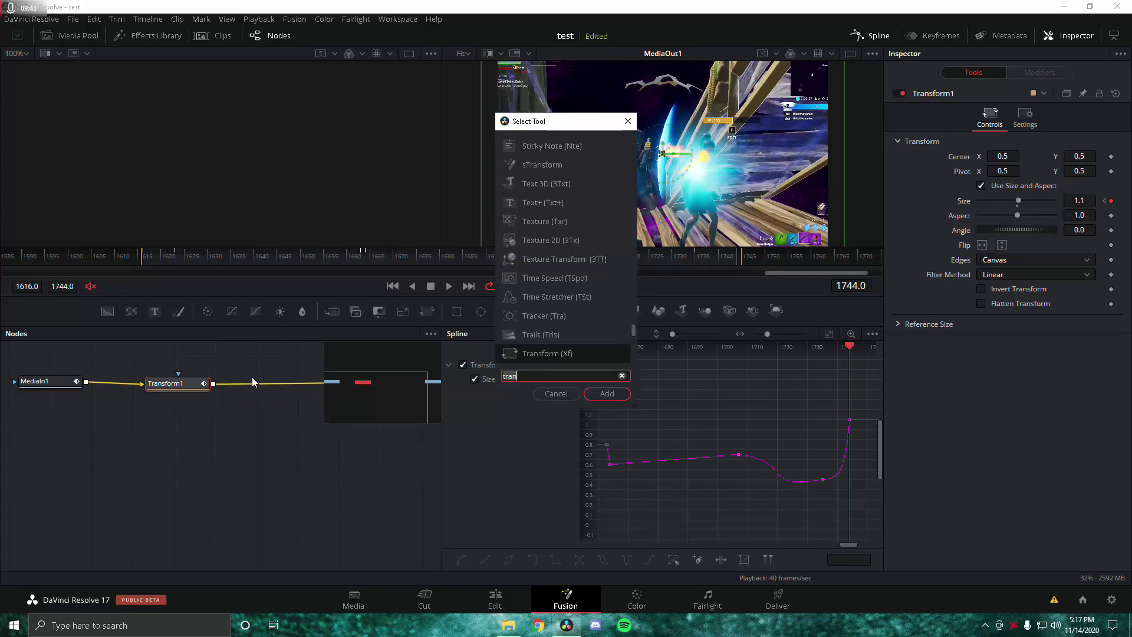
{"action": "key", "text": "BackSpace"}
{"action": "key", "text": "BackSpace"}
{"action": "key", "text": "BackSpace"}
{"action": "key", "text": "BackSpace"}
{"action": "type", "text": "uni."}
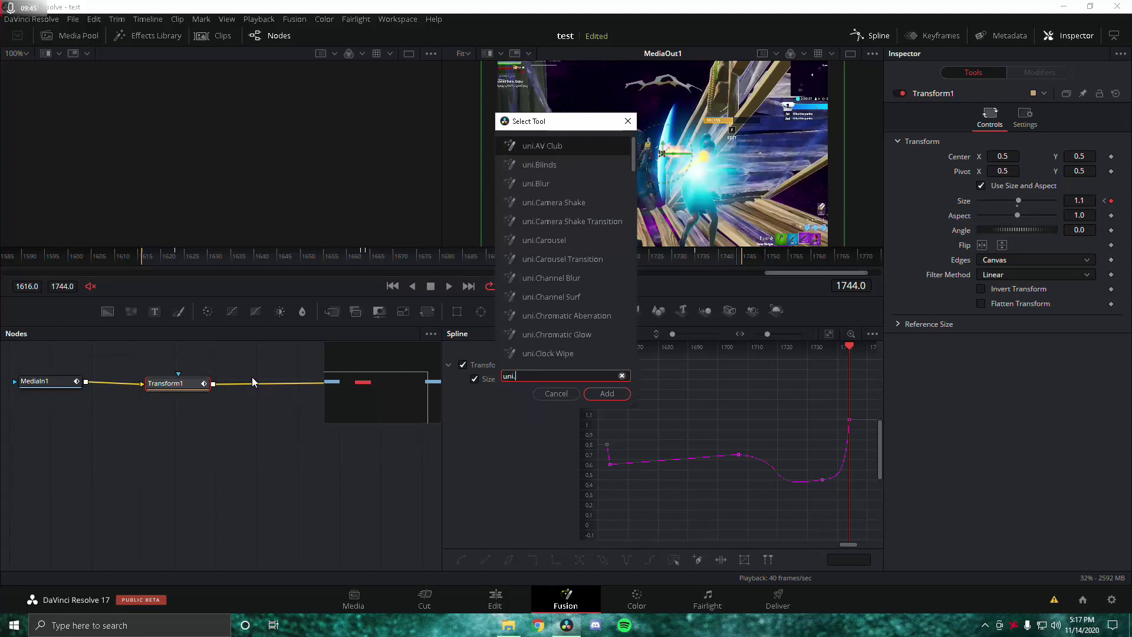
{"action": "type", "text": "ecto"}
{"action": "key", "text": "Return"}
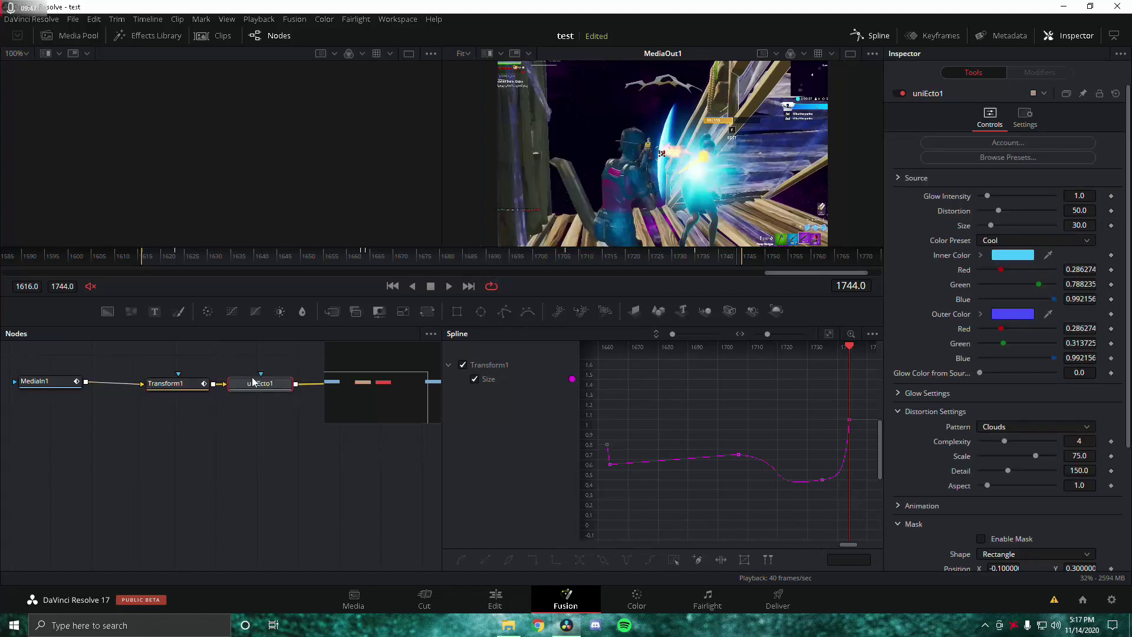
Scrub from frame 1652 to frame 1721 to review the glowing border against the Size curve
{"action": "left_click", "coordinate": [310, 262]}
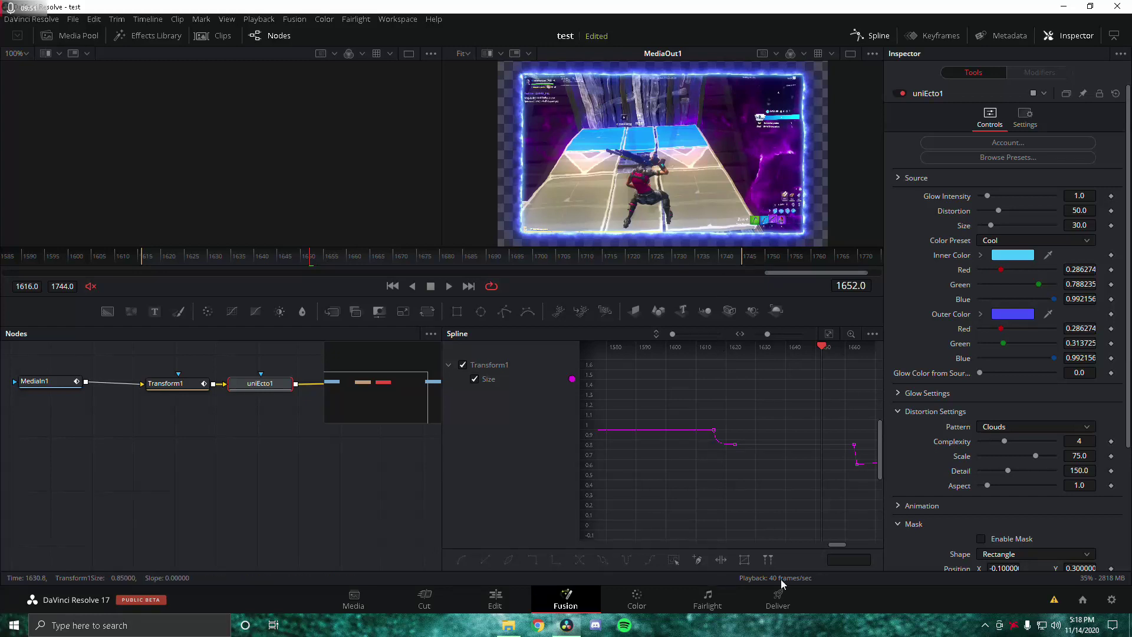
{"action": "left_click_drag", "start_coordinate": [839, 542], "coordinate": [848, 542]}
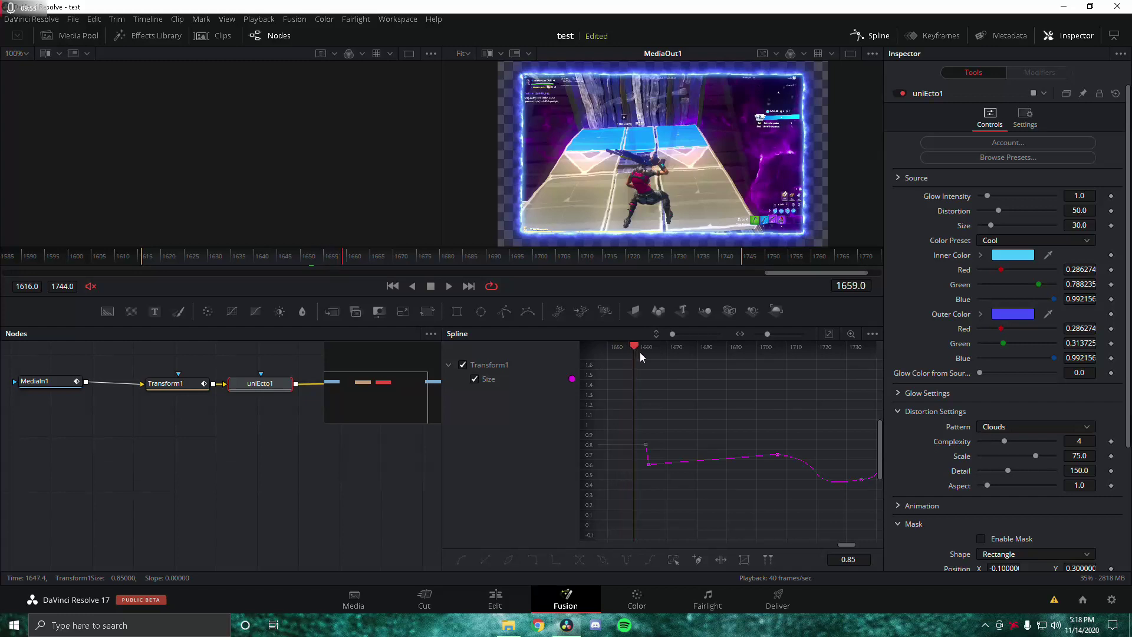
{"action": "left_click_drag", "start_coordinate": [640, 356], "coordinate": [757, 386]}
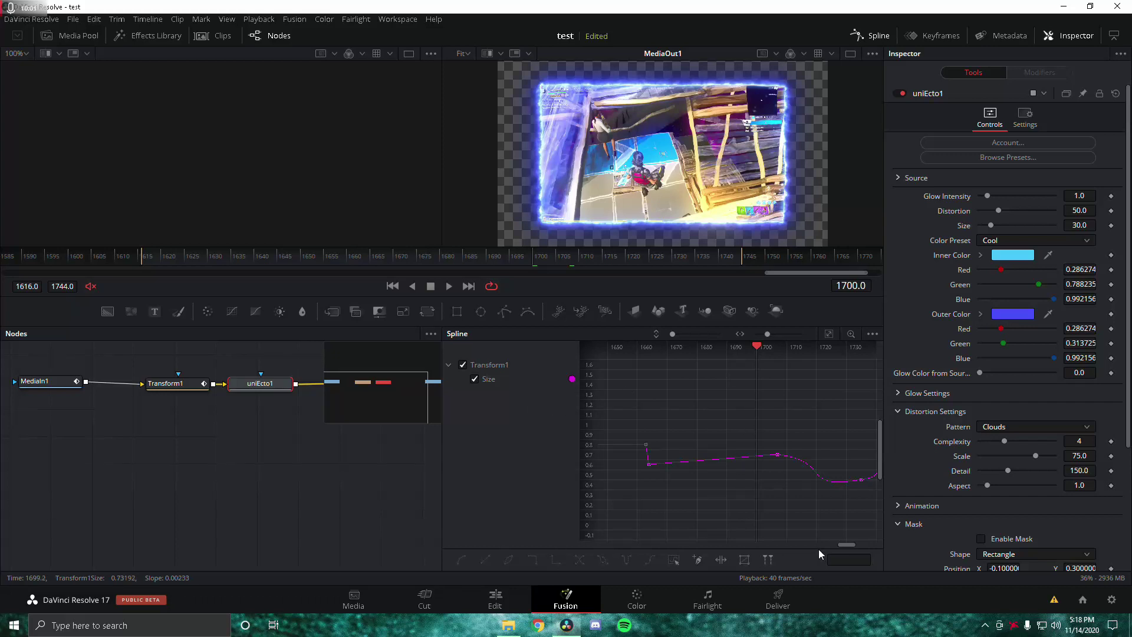
{"action": "left_click_drag", "start_coordinate": [847, 542], "coordinate": [846, 543]}
{"action": "left_click_drag", "start_coordinate": [843, 543], "coordinate": [846, 542]}
{"action": "left_click_drag", "start_coordinate": [693, 347], "coordinate": [755, 351]}
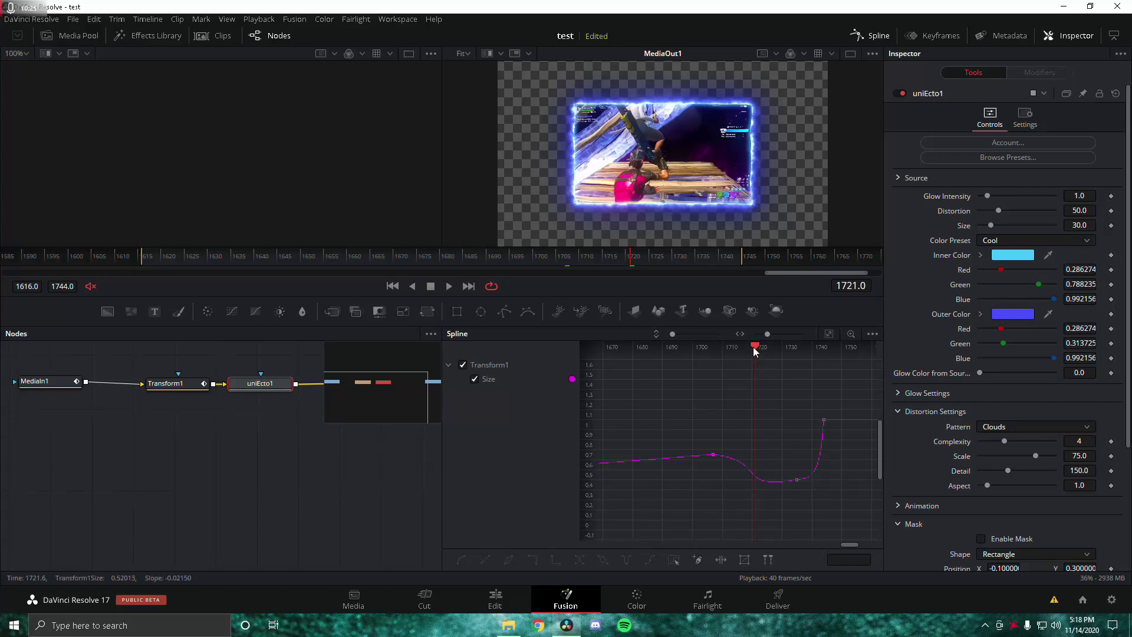
Keyframe the Ecto node's Inner Color and Outer Color at frames 1722 and 1708, hiding its curves in the Spline editor
{"action": "mouse_move", "coordinate": [755, 344]}
{"action": "left_mouse_down"}
{"action": "mouse_move", "coordinate": [712, 355]}
{"action": "mouse_move", "coordinate": [762, 363]}
{"action": "left_mouse_up"}
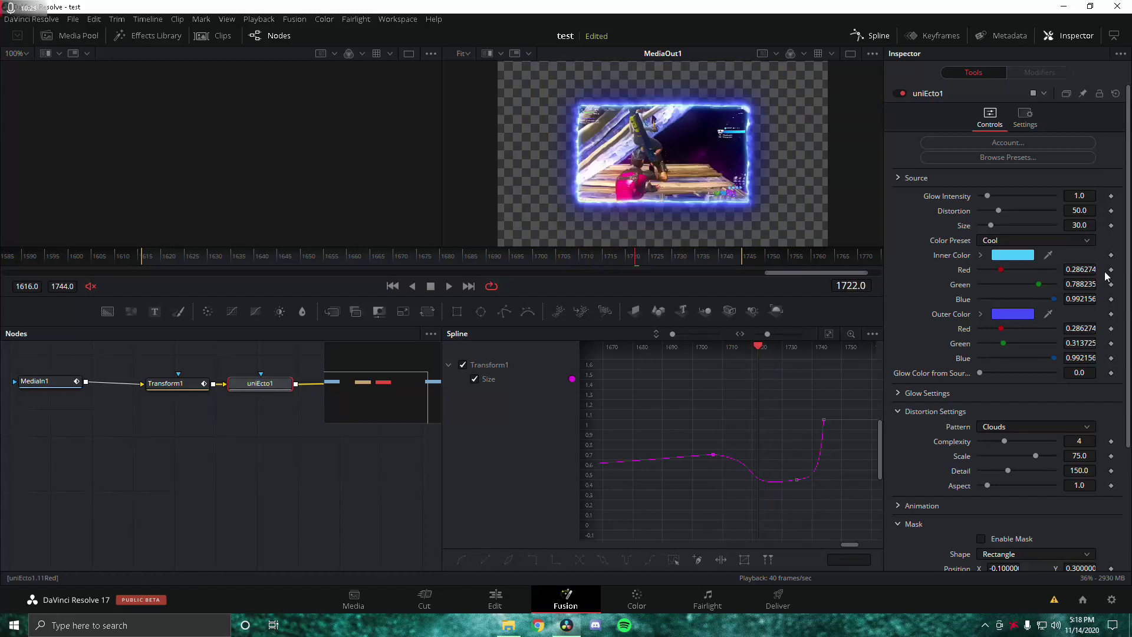
{"action": "left_click", "coordinate": [1110, 254]}
{"action": "left_click", "coordinate": [1110, 314]}
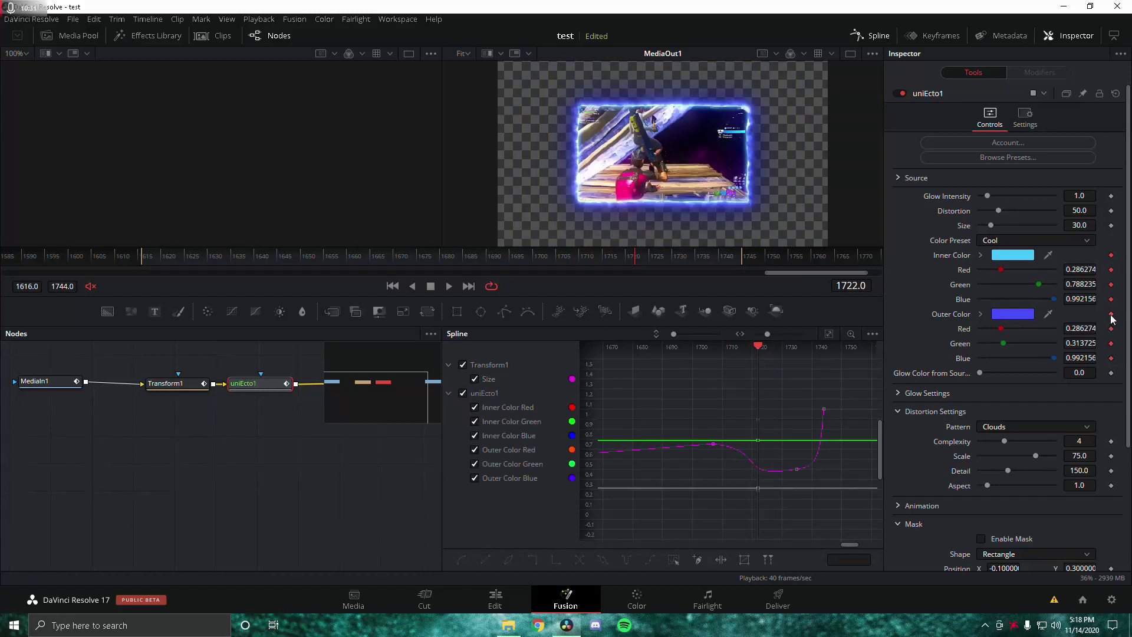
{"action": "left_click", "coordinate": [463, 393]}
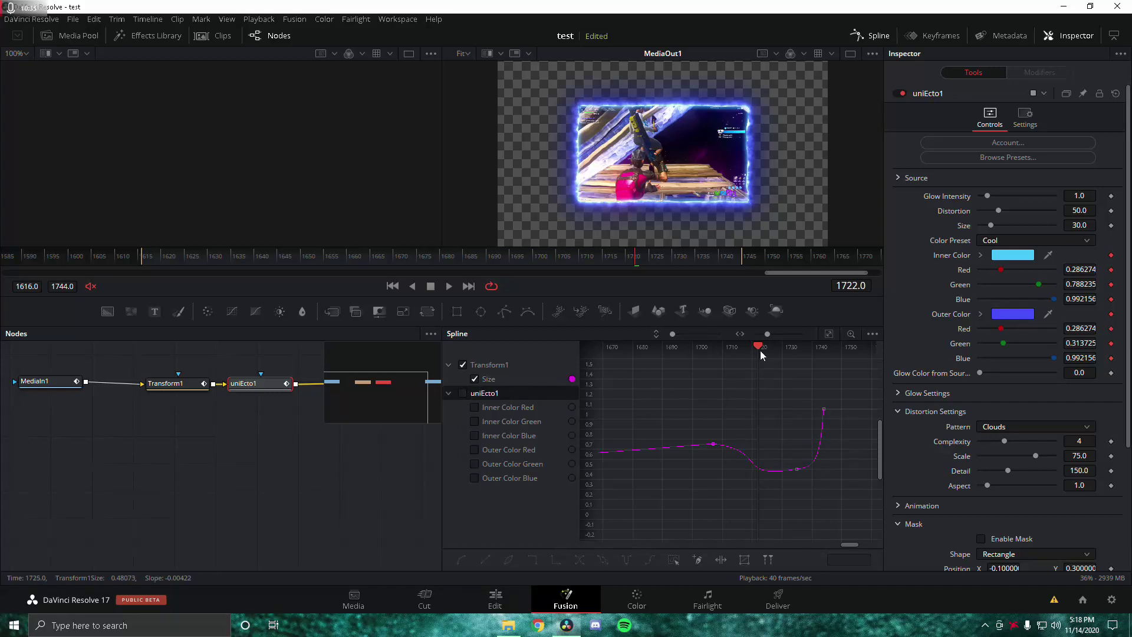
{"action": "left_click_drag", "start_coordinate": [759, 350], "coordinate": [716, 349]}
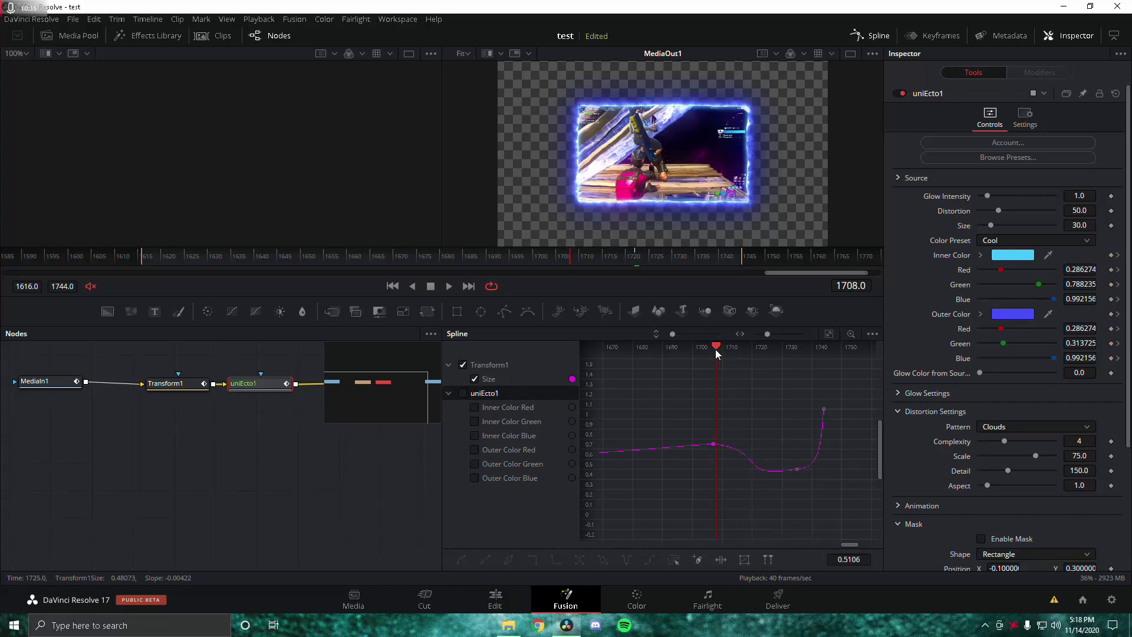
{"action": "left_click", "coordinate": [1117, 315]}
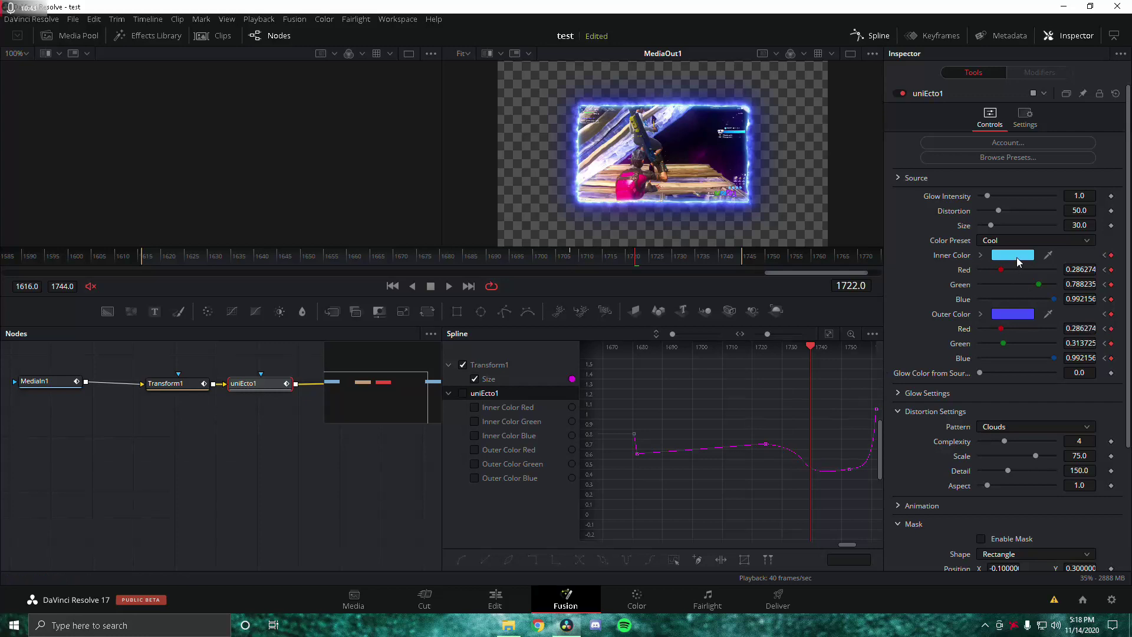
At frame 1722, set the Ecto node's Inner Color to white #fdfdfd and Outer Color to red #fd0004
{"action": "left_click", "coordinate": [1016, 257]}
{"action": "left_click_drag", "start_coordinate": [617, 248], "coordinate": [738, 411]}
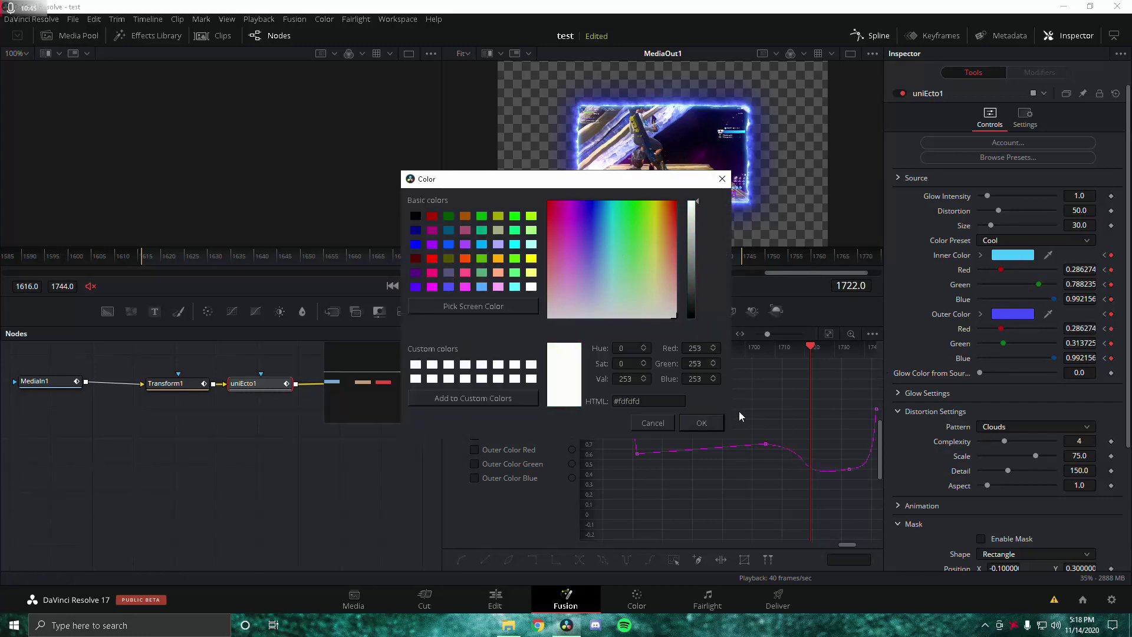
{"action": "left_click", "coordinate": [710, 422]}
{"action": "left_click", "coordinate": [997, 317]}
{"action": "left_click_drag", "start_coordinate": [562, 248], "coordinate": [544, 191]}
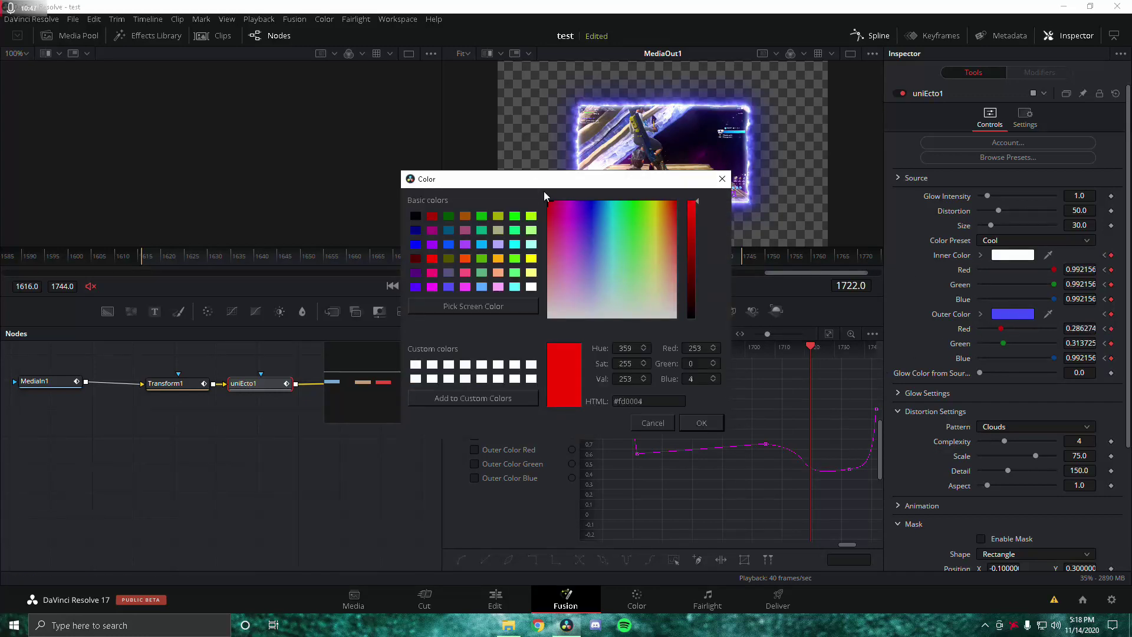
{"action": "left_click", "coordinate": [699, 423]}
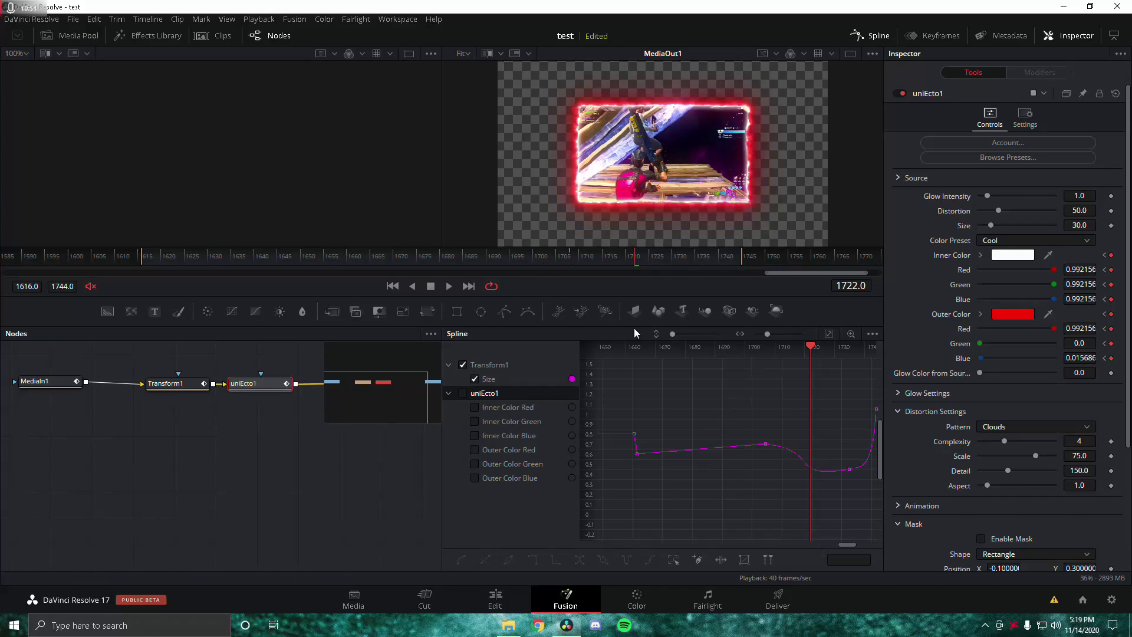
{"action": "left_click_drag", "start_coordinate": [270, 443], "coordinate": [179, 463]}
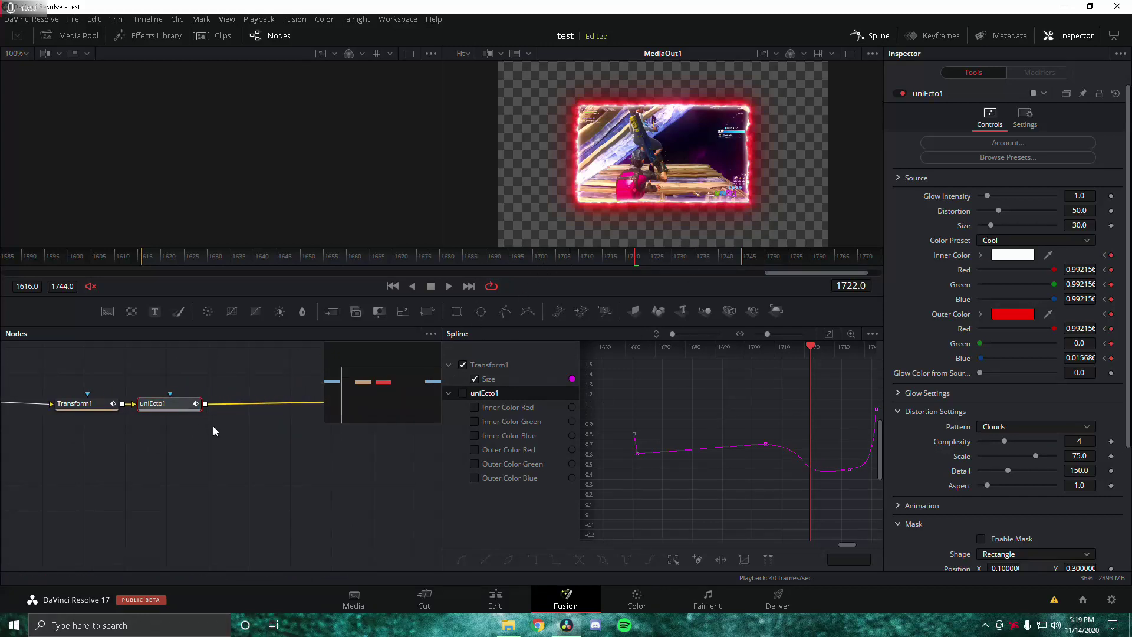
{"action": "key", "text": "shift+space"}
{"action": "type", "text": "dent"}
{"action": "key", "text": "Return"}
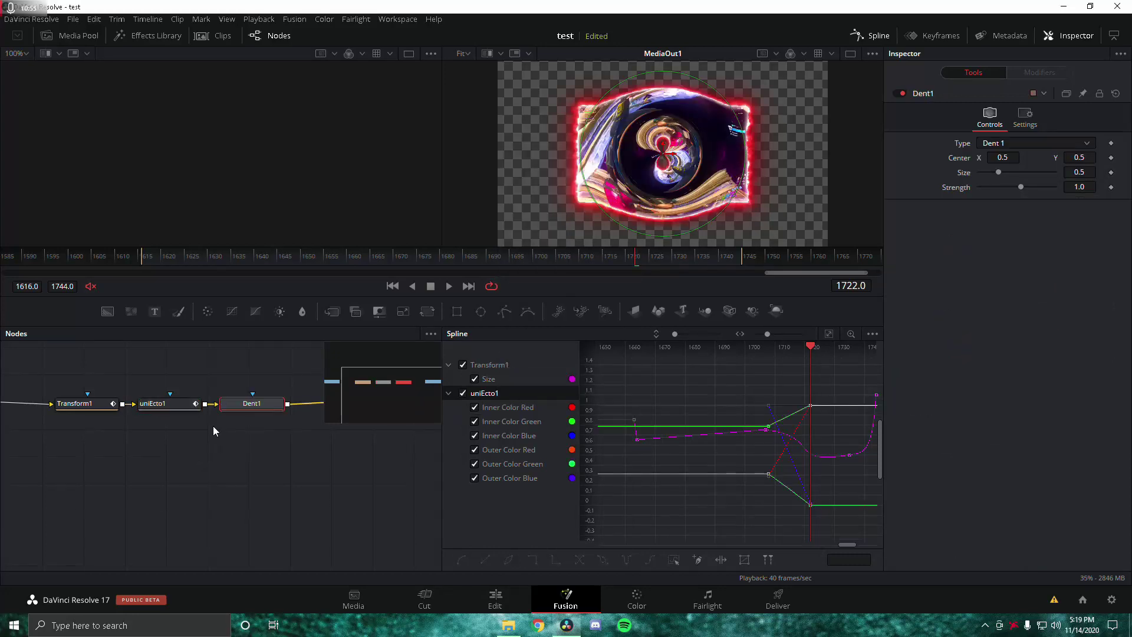
{"action": "key", "text": "ctrl+z"}
Insert the ResolveFX version of the Dent effect after the Ecto node
{"action": "key", "text": "shift+space"}
{"action": "type", "text": "dent"}
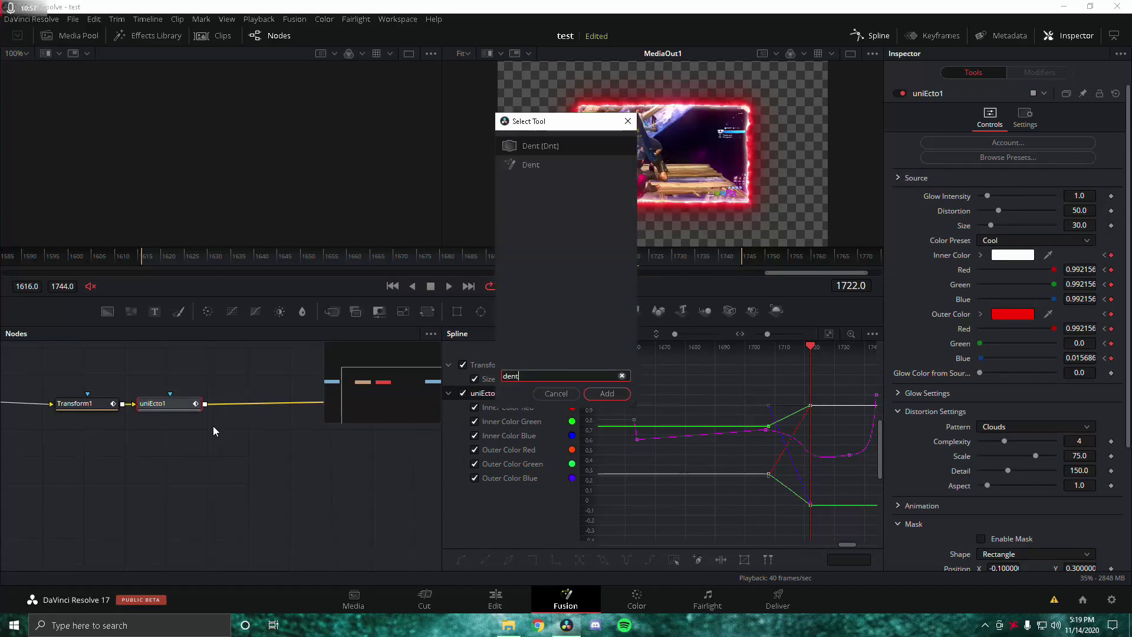
{"action": "left_click", "coordinate": [534, 167]}
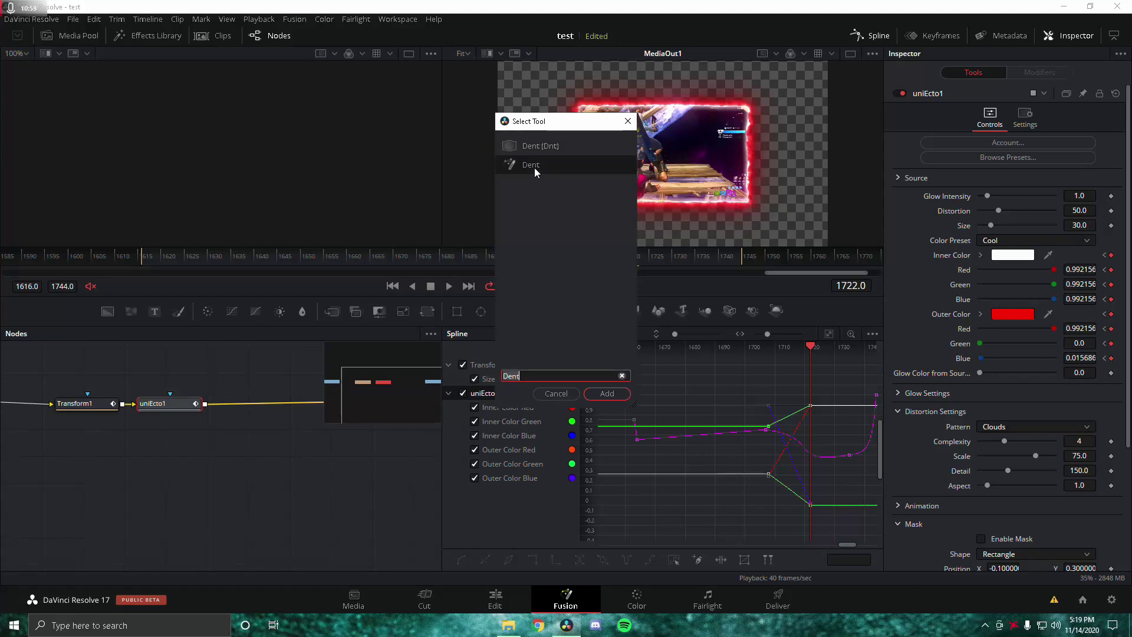
{"action": "double_click", "coordinate": [537, 168]}
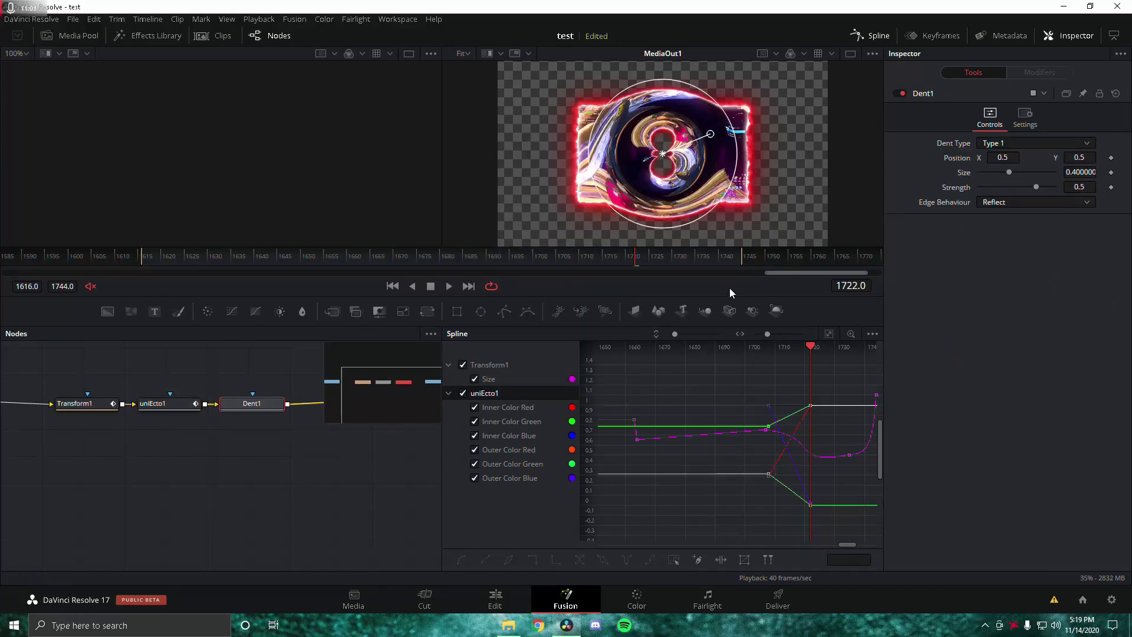
Set the Dent node's Dent Type to Type 3 and its Edge Behaviour to Black
{"action": "left_click", "coordinate": [1010, 144]}
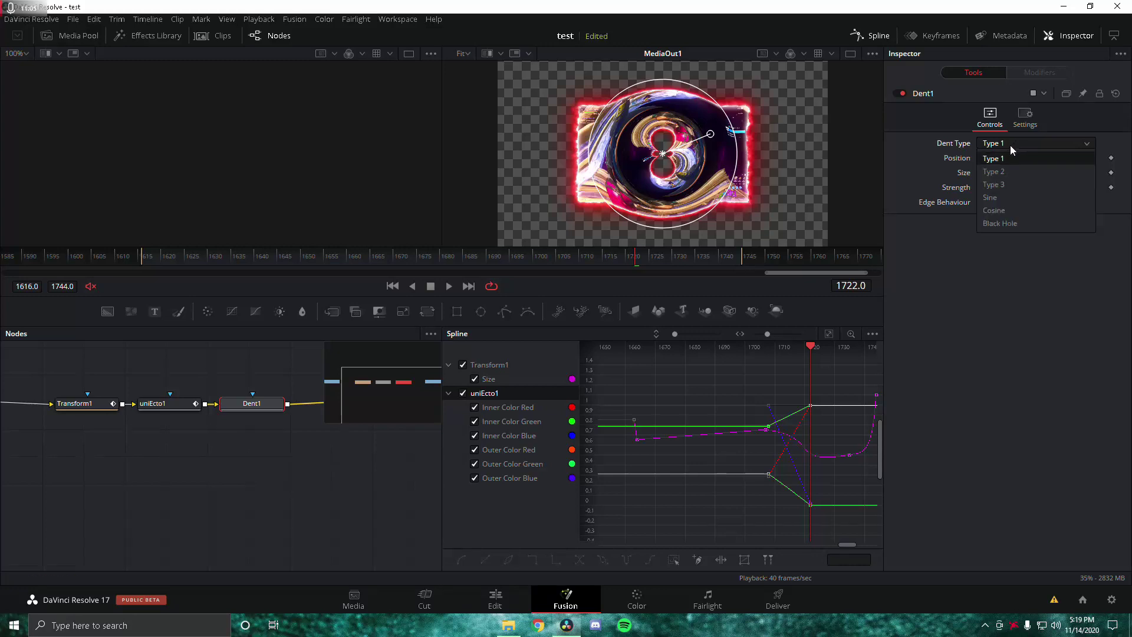
{"action": "left_click", "coordinate": [1004, 185]}
{"action": "left_click", "coordinate": [1002, 202]}
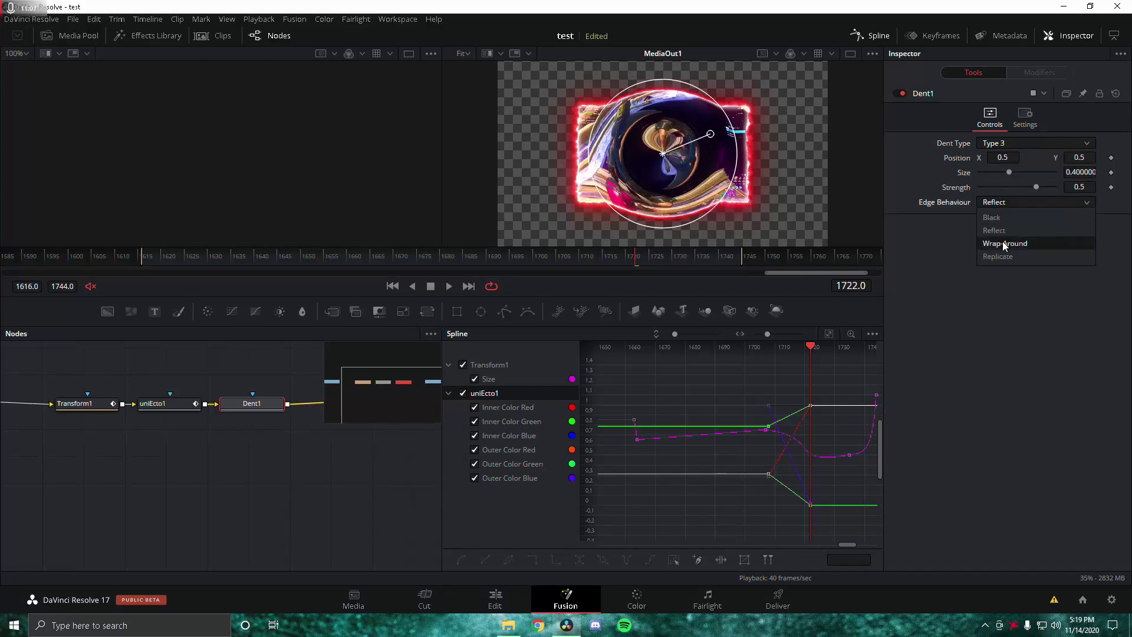
{"action": "left_click", "coordinate": [1012, 217]}
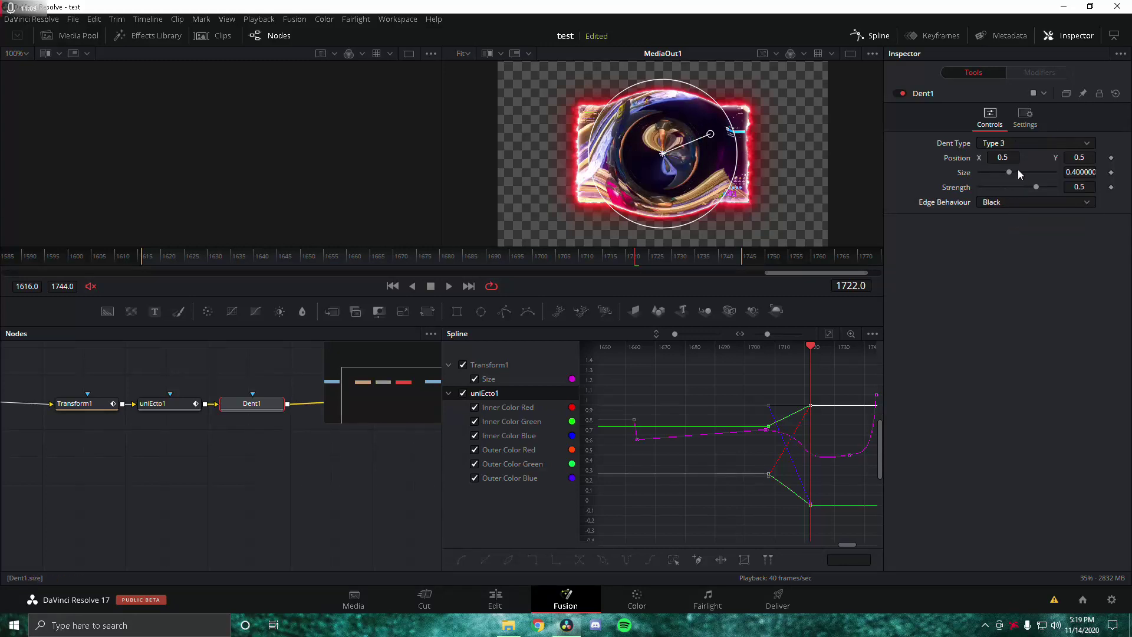
Set the Dent node's Size to about 0.5635 and its Strength to -0.12
{"action": "mouse_move", "coordinate": [1007, 173]}
{"action": "left_mouse_down"}
{"action": "mouse_move", "coordinate": [1021, 168]}
{"action": "mouse_move", "coordinate": [1027, 189]}
{"action": "mouse_move", "coordinate": [1010, 190]}
{"action": "left_mouse_up"}
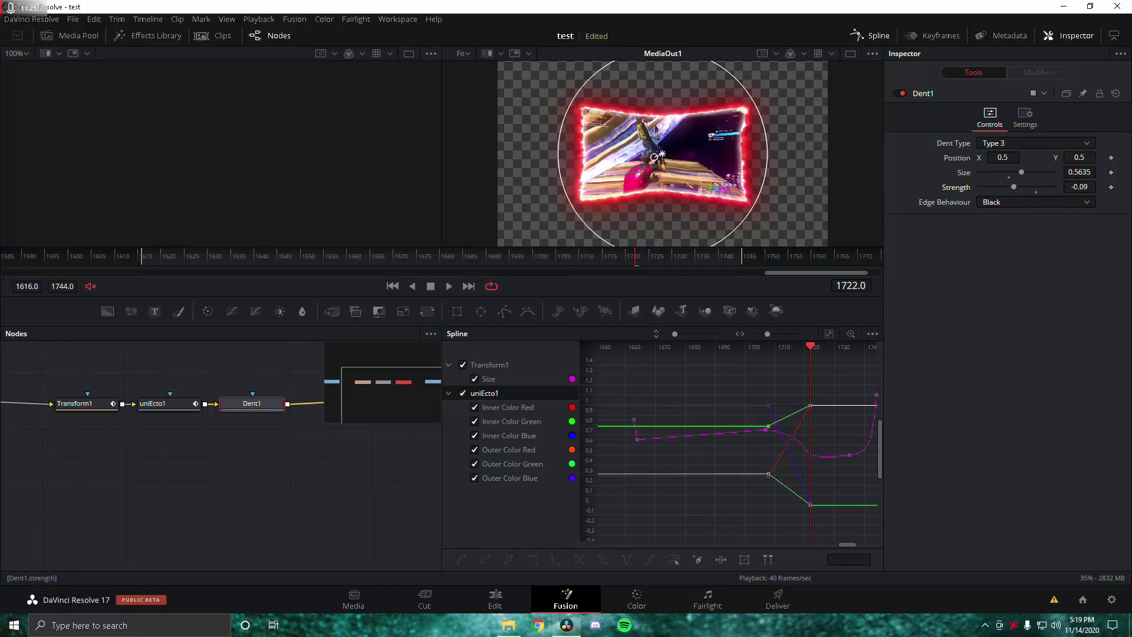
{"action": "left_click", "coordinate": [1072, 187]}
{"action": "type", "text": "-0.12"}
{"action": "key", "text": "Return"}
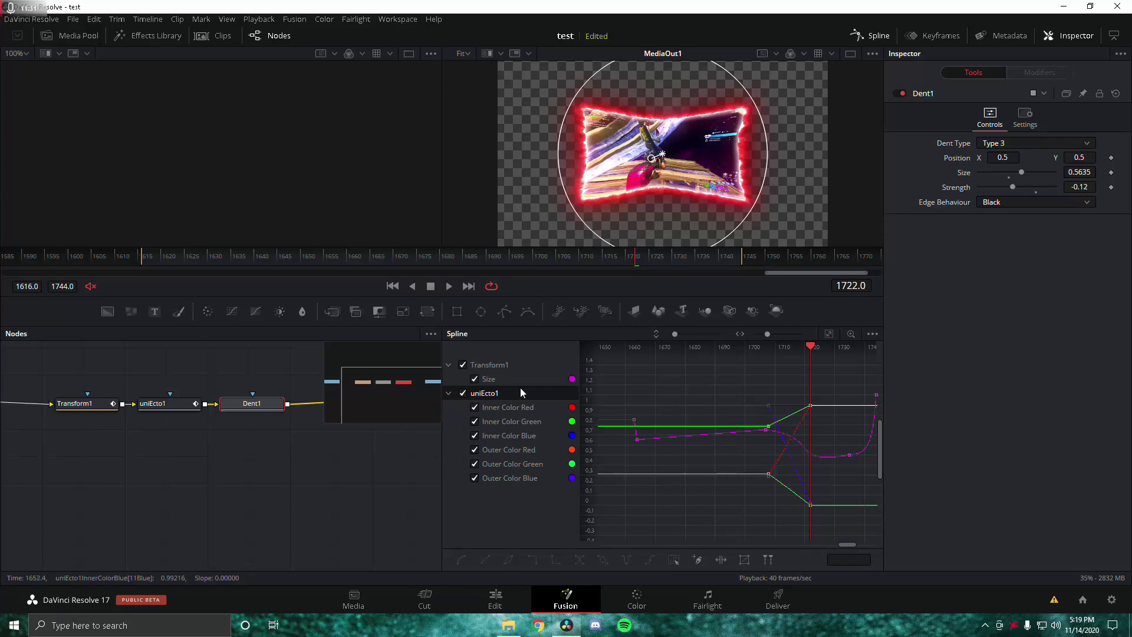
Hide the Ecto color curves in the Spline editor and keyframe the Dent Strength at frames 1707 and 1720
{"action": "left_click", "coordinate": [462, 393]}
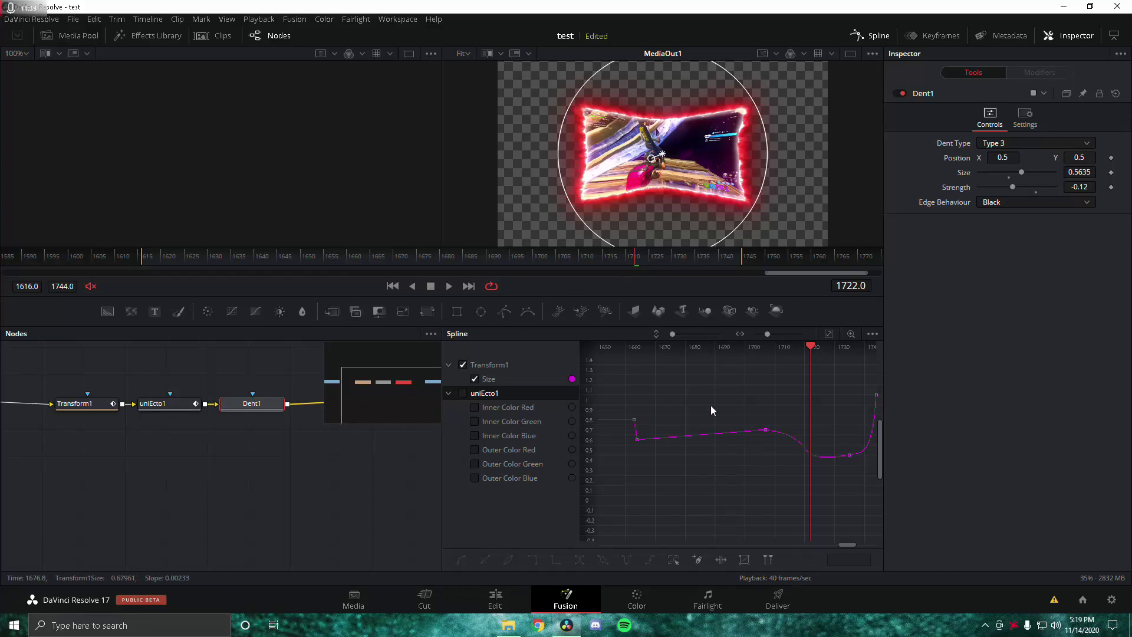
{"action": "left_click_drag", "start_coordinate": [813, 349], "coordinate": [740, 356]}
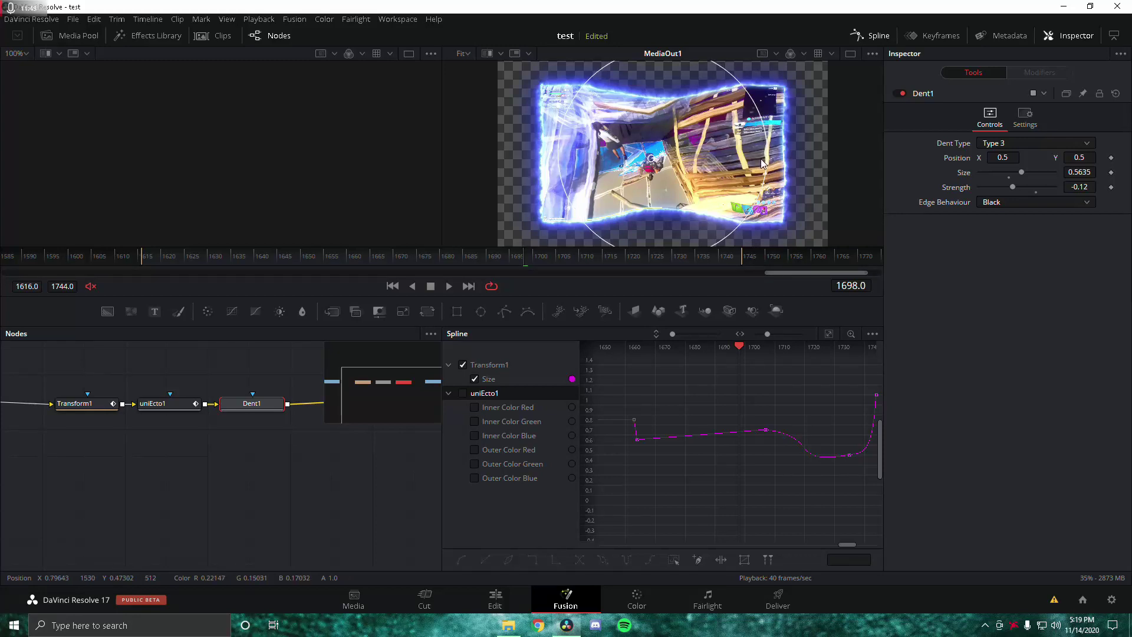
{"action": "left_click_drag", "start_coordinate": [739, 349], "coordinate": [766, 349]}
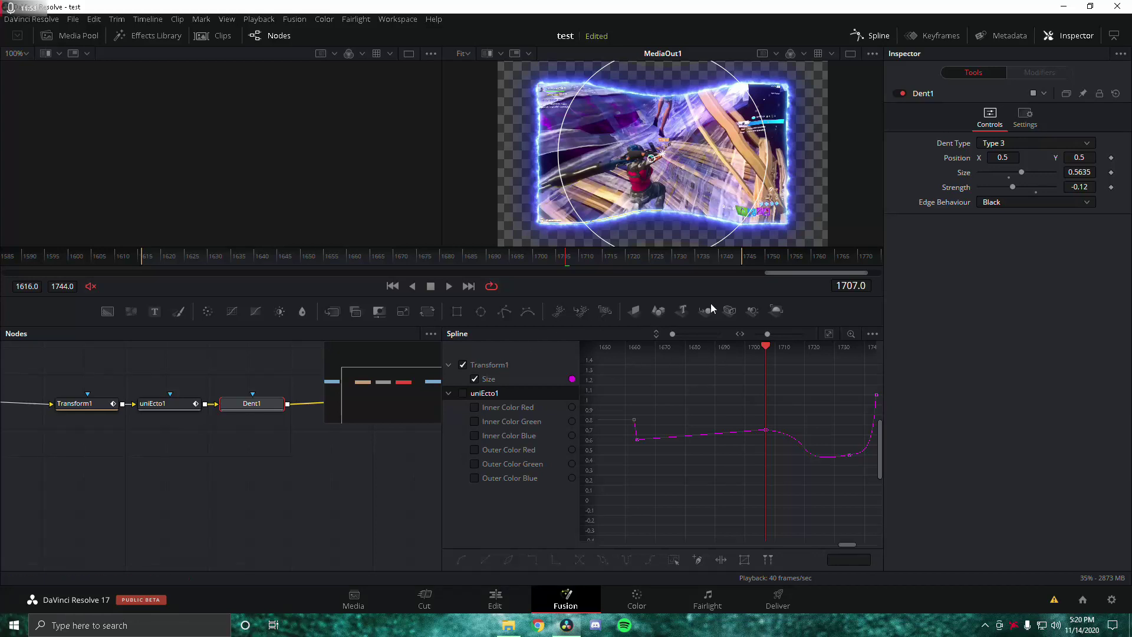
{"action": "left_click", "coordinate": [1110, 187]}
{"action": "left_click_drag", "start_coordinate": [765, 348], "coordinate": [805, 367]}
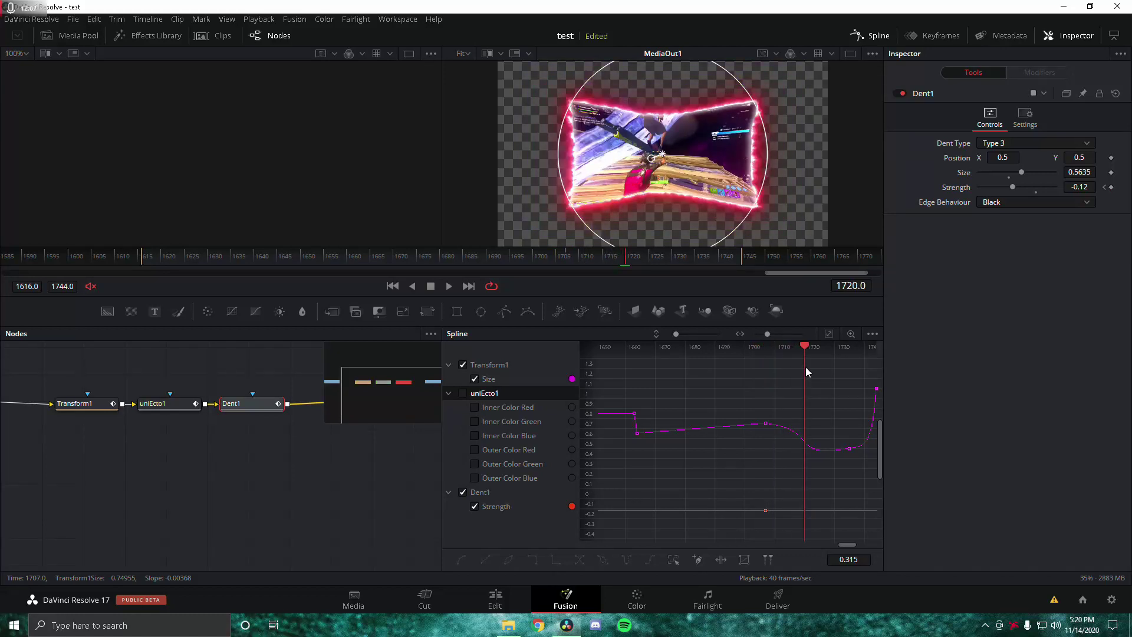
{"action": "left_click", "coordinate": [1112, 187]}
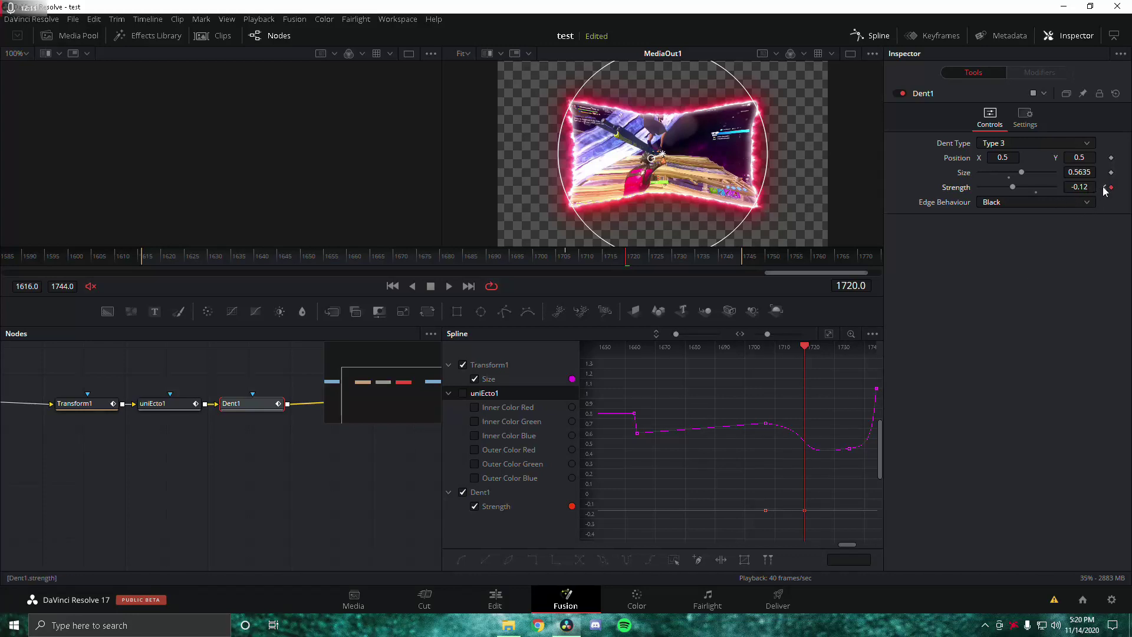
Keyframe the Dent Strength at -0.12 on frame 1739 and at 0.06 on frame 1744
{"action": "left_click_drag", "start_coordinate": [777, 263], "coordinate": [741, 261]}
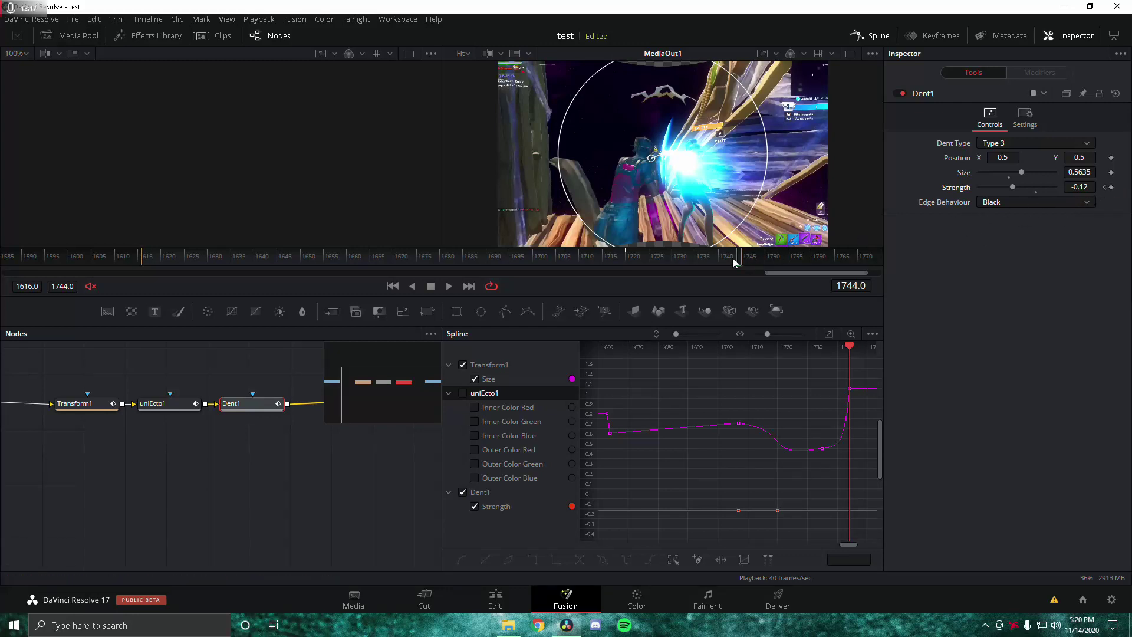
{"action": "mouse_move", "coordinate": [732, 257]}
{"action": "left_mouse_down"}
{"action": "mouse_move", "coordinate": [703, 267]}
{"action": "mouse_move", "coordinate": [717, 269]}
{"action": "left_mouse_up"}
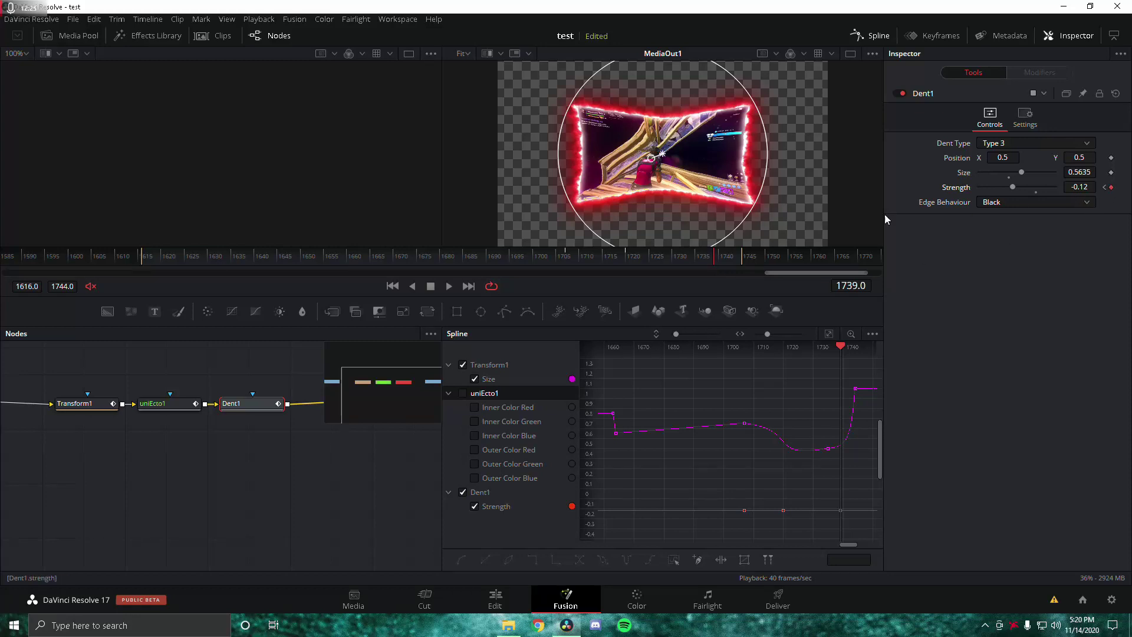
{"action": "left_click", "coordinate": [742, 260]}
{"action": "left_click_drag", "start_coordinate": [741, 259], "coordinate": [739, 257]}
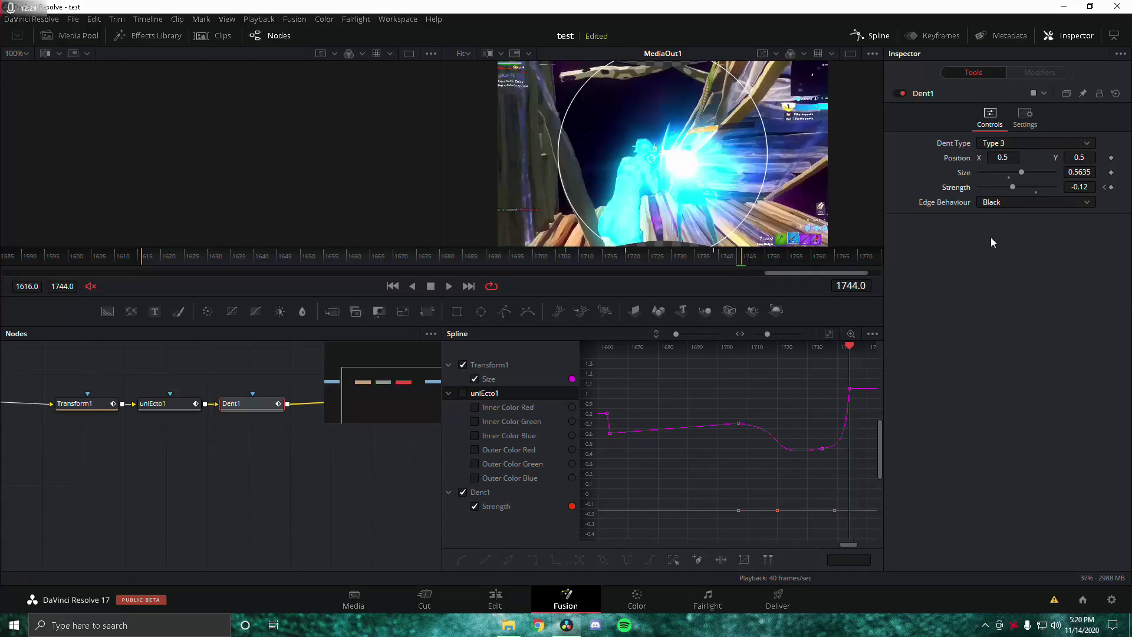
{"action": "left_click", "coordinate": [1111, 187]}
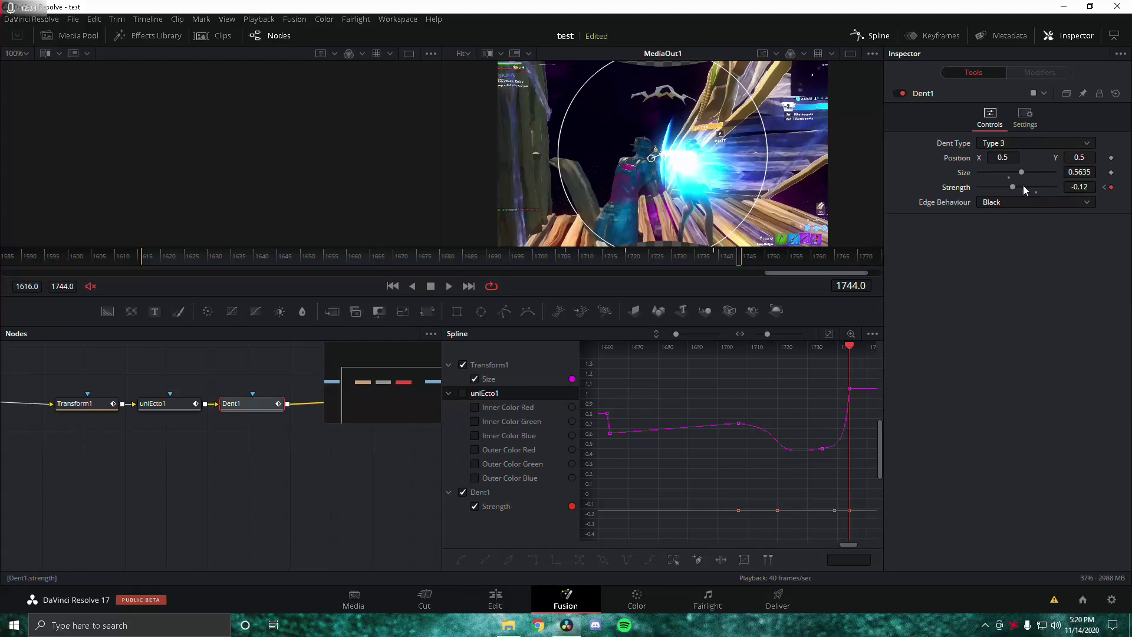
{"action": "left_click_drag", "start_coordinate": [1014, 186], "coordinate": [1021, 185]}
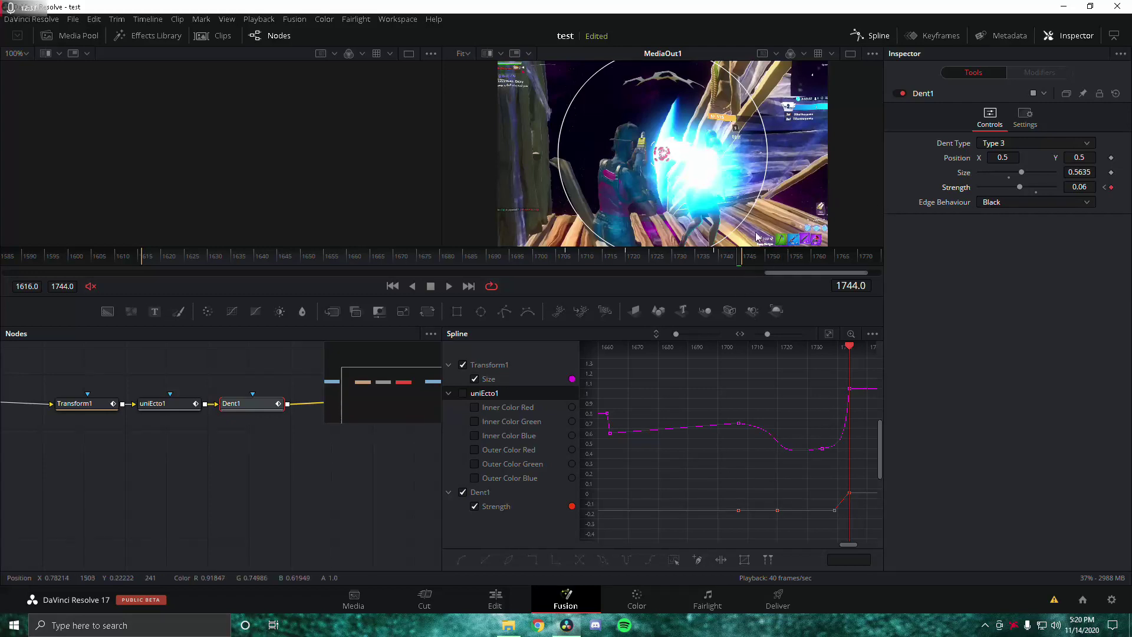
Set the Dent Strength keyframe at frame 1707 to 0
{"action": "left_click_drag", "start_coordinate": [849, 348], "coordinate": [738, 357]}
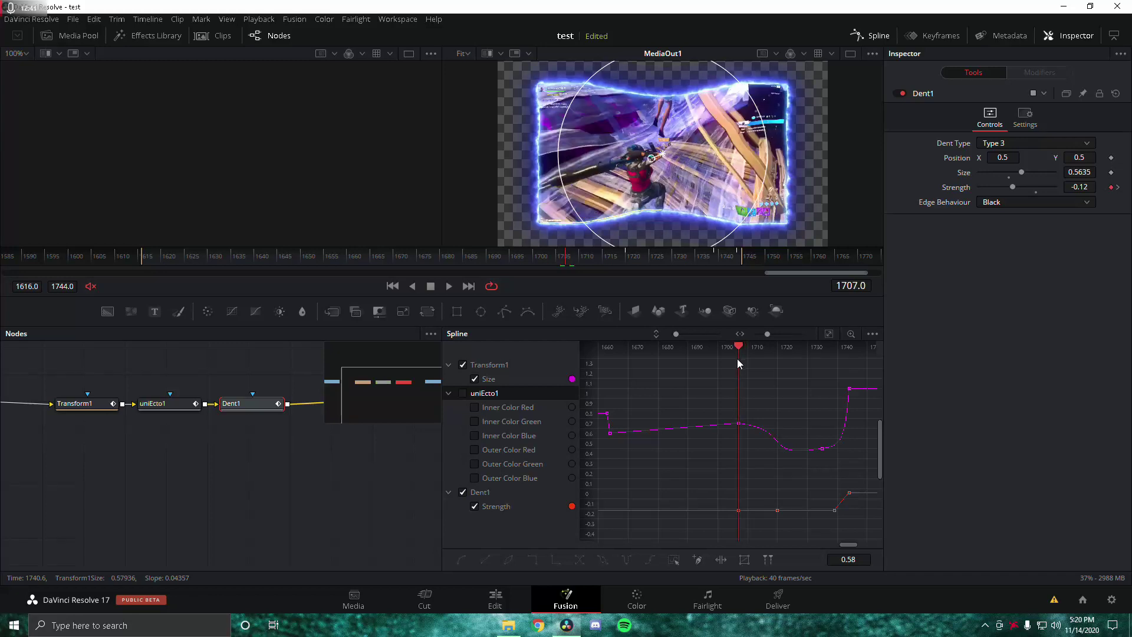
{"action": "left_click_drag", "start_coordinate": [1012, 187], "coordinate": [946, 187]}
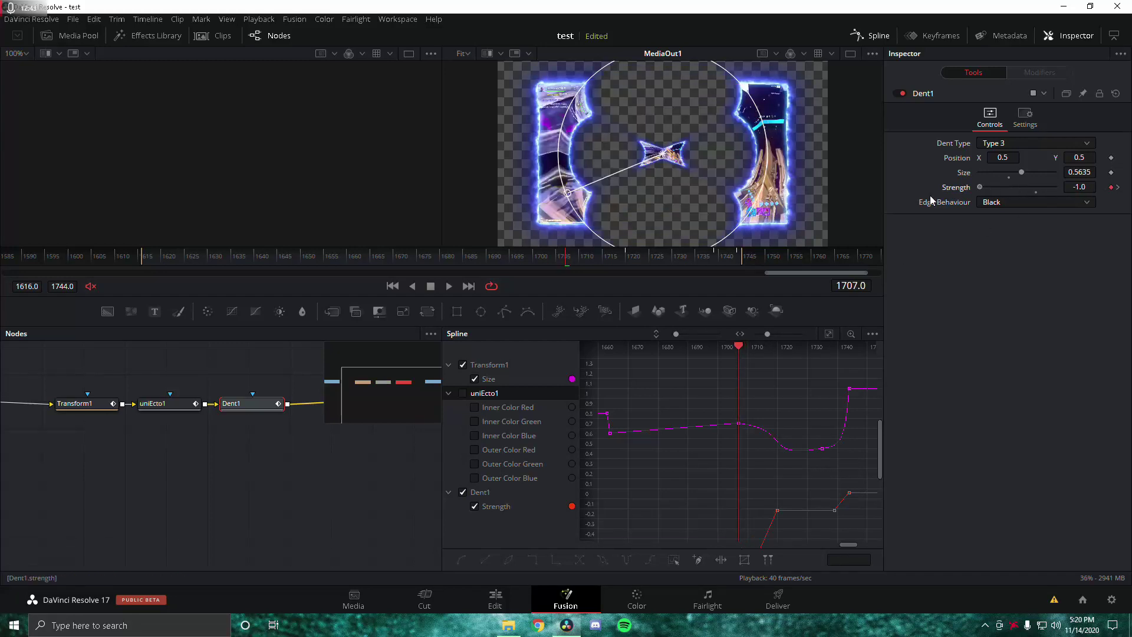
{"action": "left_click", "coordinate": [1079, 186]}
{"action": "type", "text": "0"}
{"action": "key", "text": "Return"}
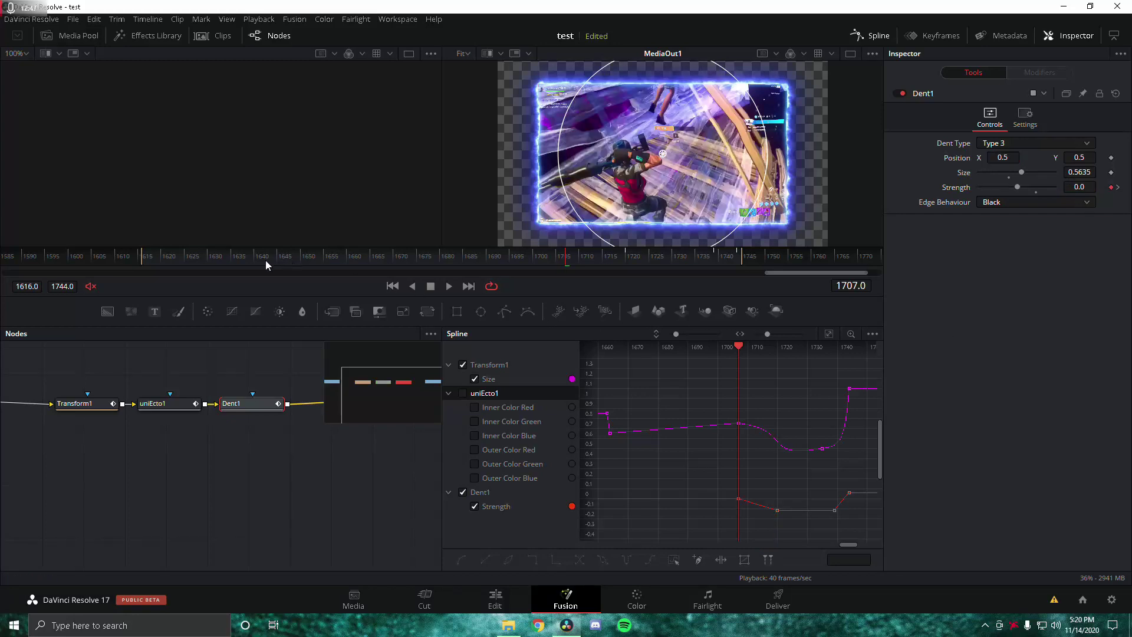
Scrub from frame 1617 to 1706 and play back the composition to review the dent animation
{"action": "left_click", "coordinate": [143, 253]}
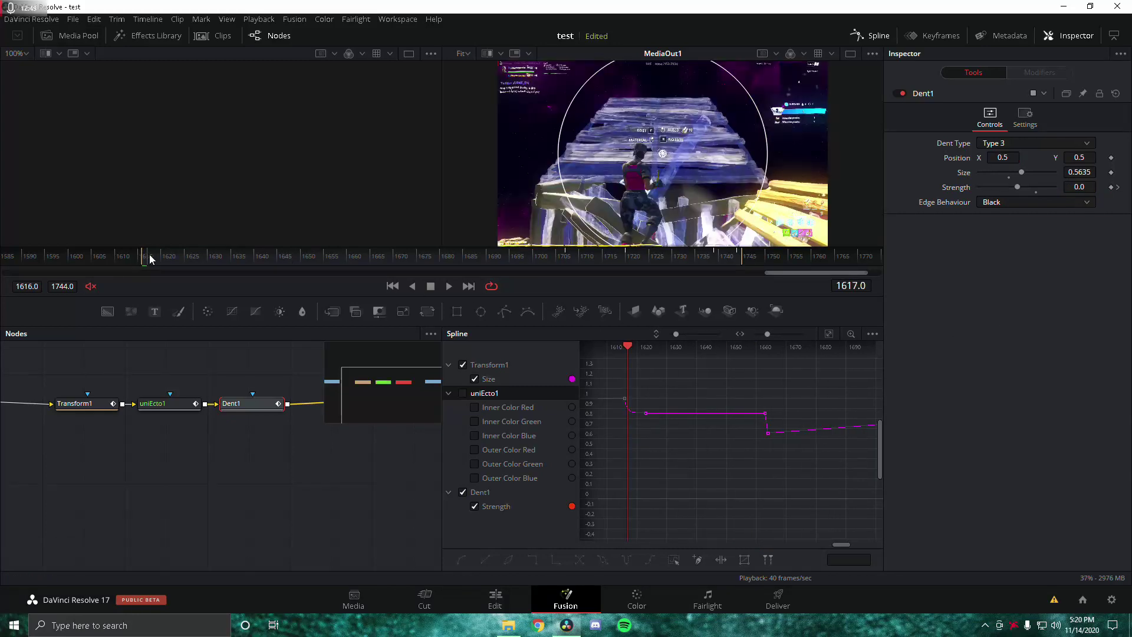
{"action": "left_click_drag", "start_coordinate": [150, 260], "coordinate": [561, 303]}
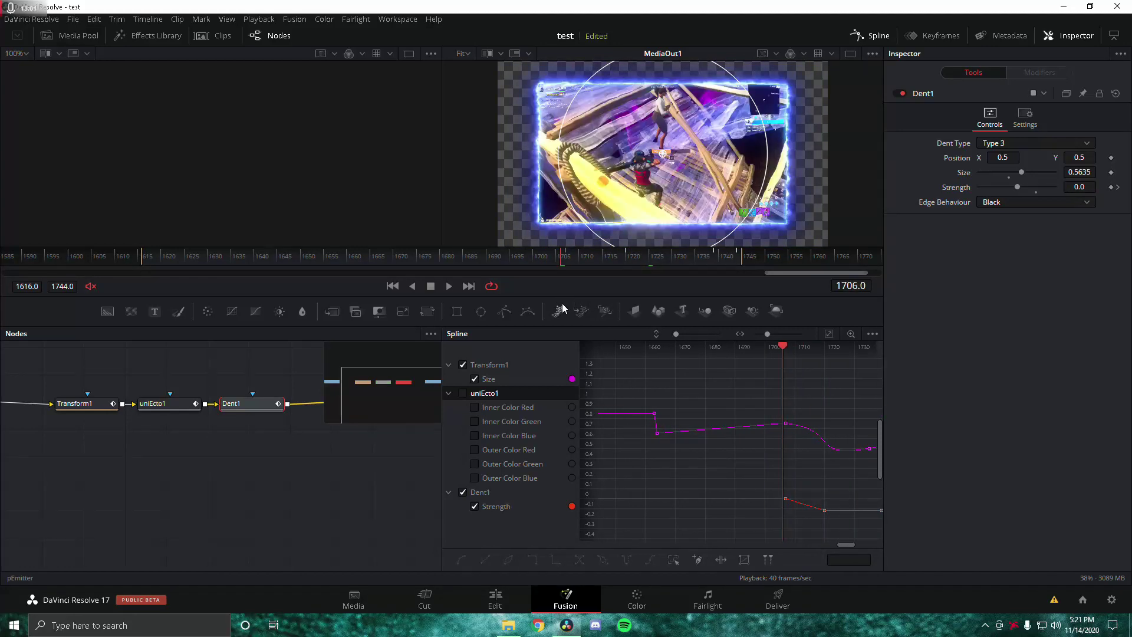
{"action": "key", "text": "space"}
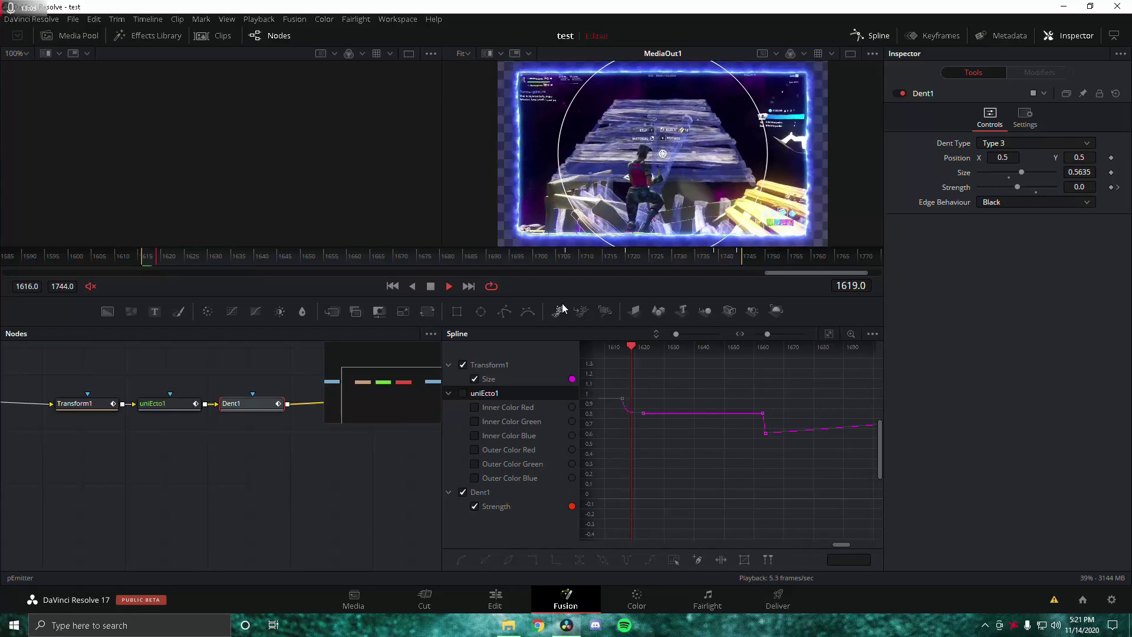
{"action": "key", "text": "space"}
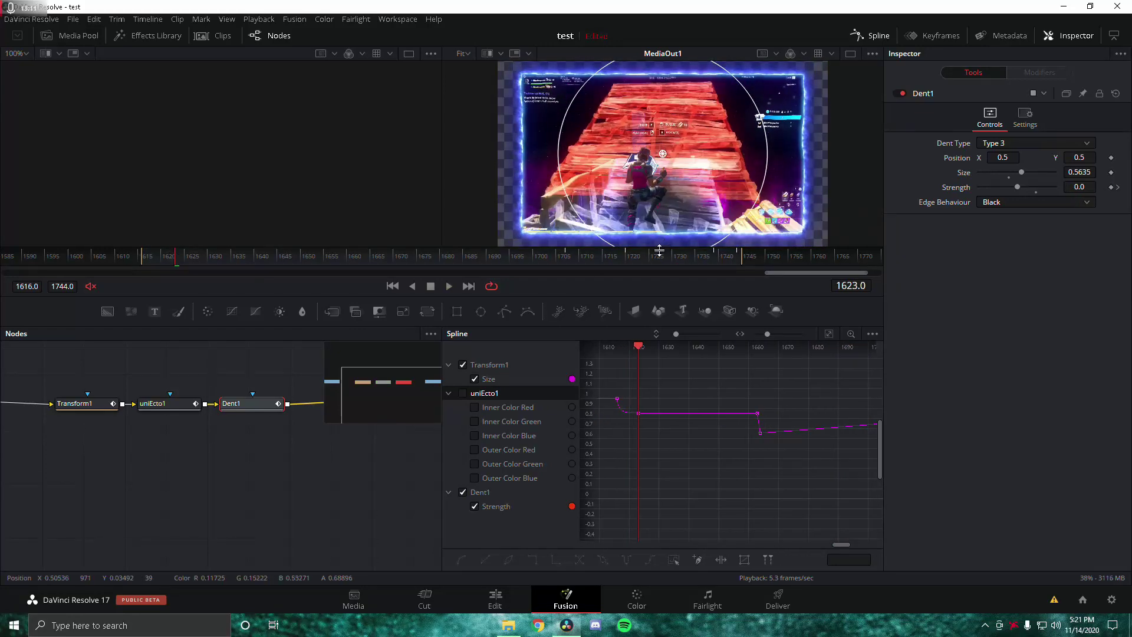
{"action": "left_click_drag", "start_coordinate": [263, 476], "coordinate": [258, 476]}
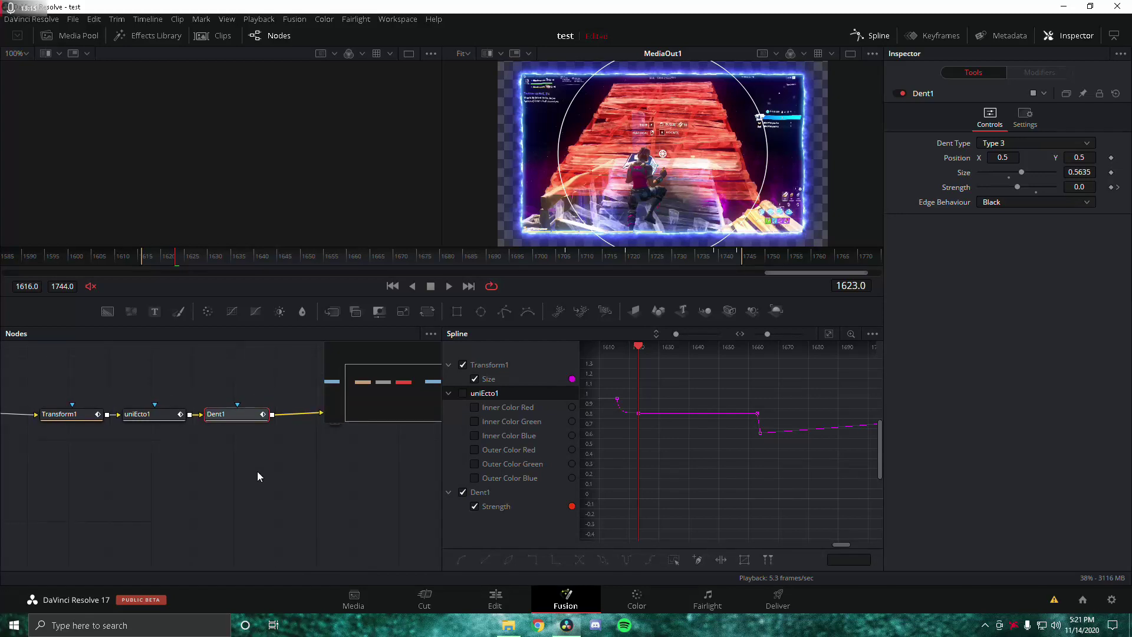
{"action": "key", "text": "shift+space"}
{"action": "type", "text": "Dent"}
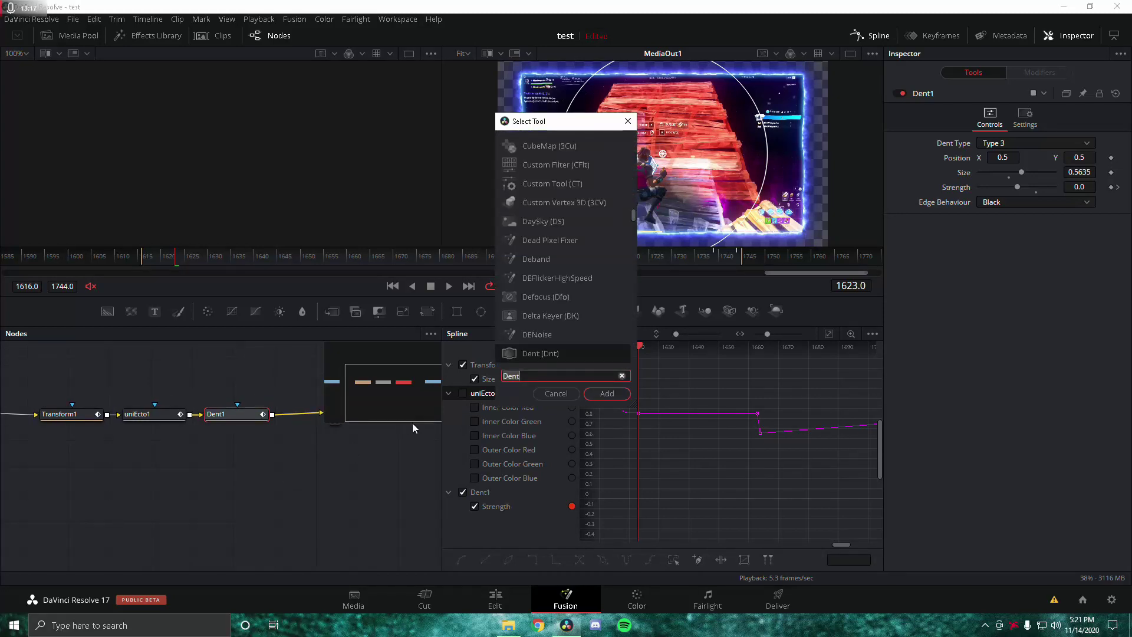
{"action": "key", "text": "Escape"}
Go to frame 1739 and move the Transform, Ecto and Dent nodes together toward MediaIn, leaving room before MediaOut
{"action": "left_click_drag", "start_coordinate": [638, 257], "coordinate": [716, 265]}
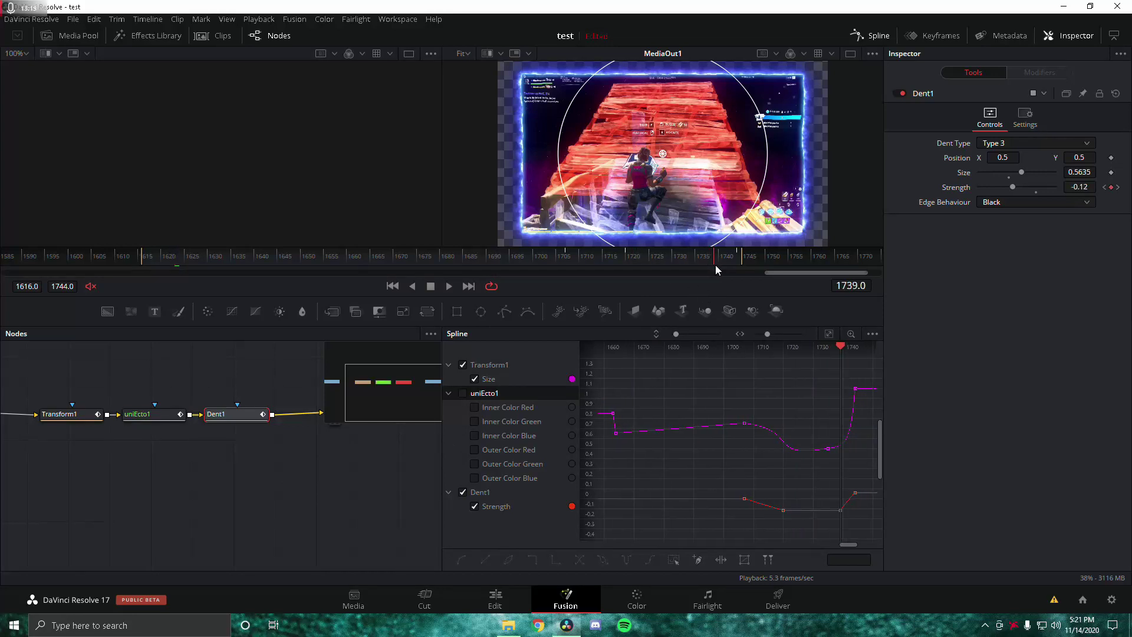
{"action": "left_click_drag", "start_coordinate": [319, 478], "coordinate": [379, 481]}
{"action": "left_click_drag", "start_coordinate": [262, 486], "coordinate": [97, 409]}
{"action": "left_click_drag", "start_coordinate": [147, 463], "coordinate": [253, 463]}
{"action": "left_click_drag", "start_coordinate": [179, 434], "coordinate": [142, 436]}
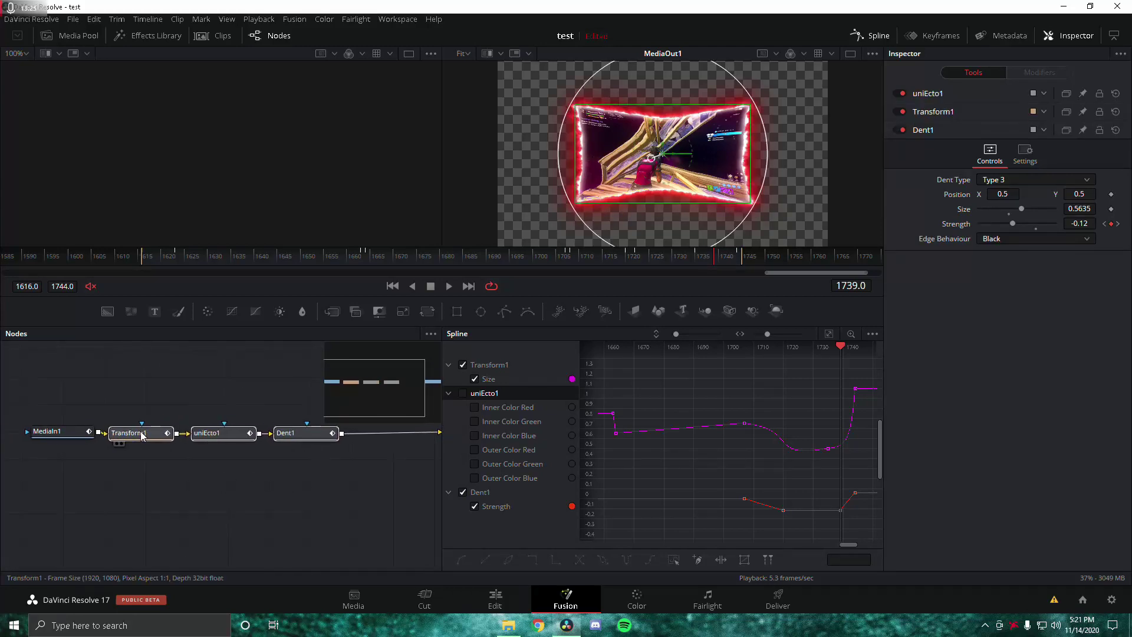
Insert a Color Corrector node between the Dent and MediaOut nodes and go to frame 1707
{"action": "key", "text": "shift+space"}
{"action": "type", "text": "Dent"}
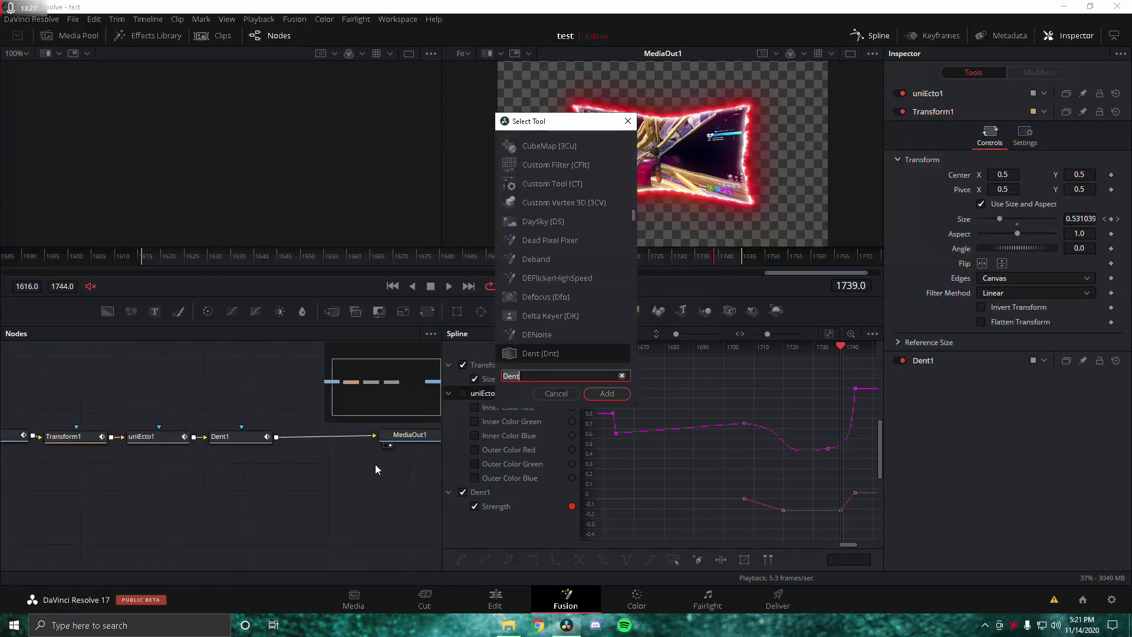
{"action": "key", "text": "BackSpace"}
{"action": "key", "text": "BackSpace"}
{"action": "key", "text": "BackSpace"}
{"action": "key", "text": "BackSpace"}
{"action": "type", "text": "color "}
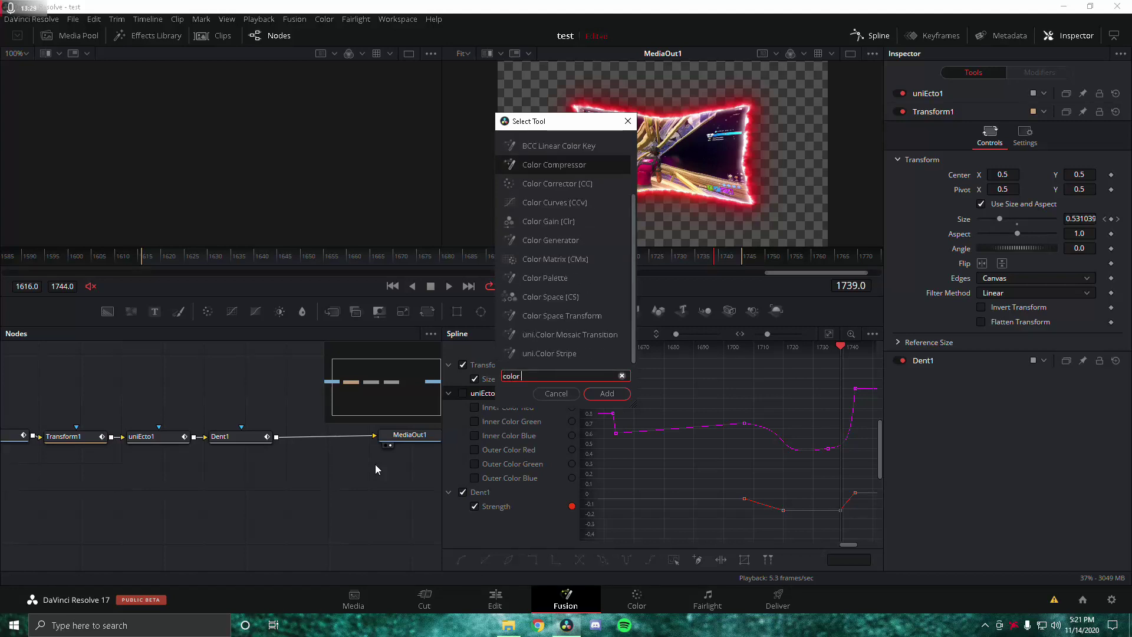
{"action": "type", "text": "corrector"}
{"action": "key", "text": "Return"}
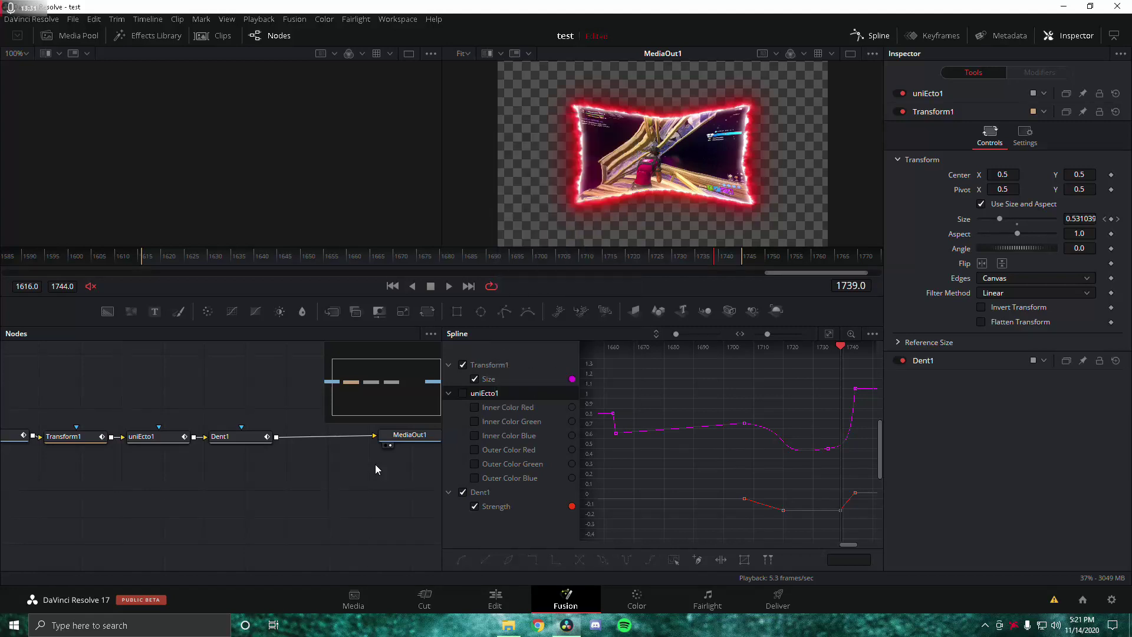
{"action": "left_click_drag", "start_coordinate": [276, 493], "coordinate": [332, 443]}
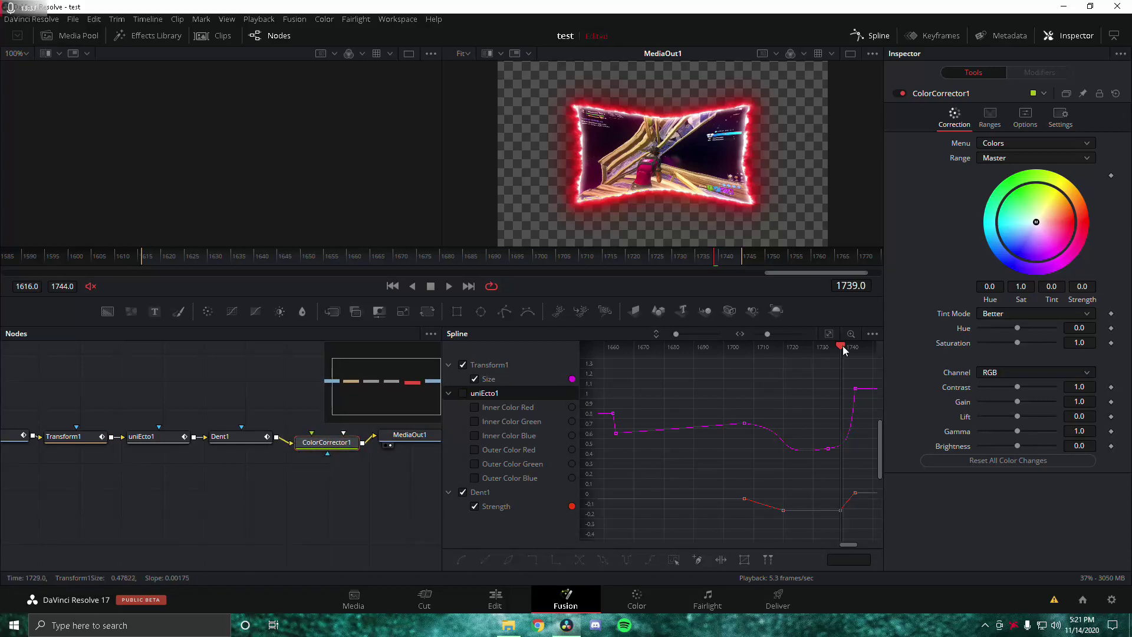
{"action": "left_click_drag", "start_coordinate": [842, 347], "coordinate": [743, 362]}
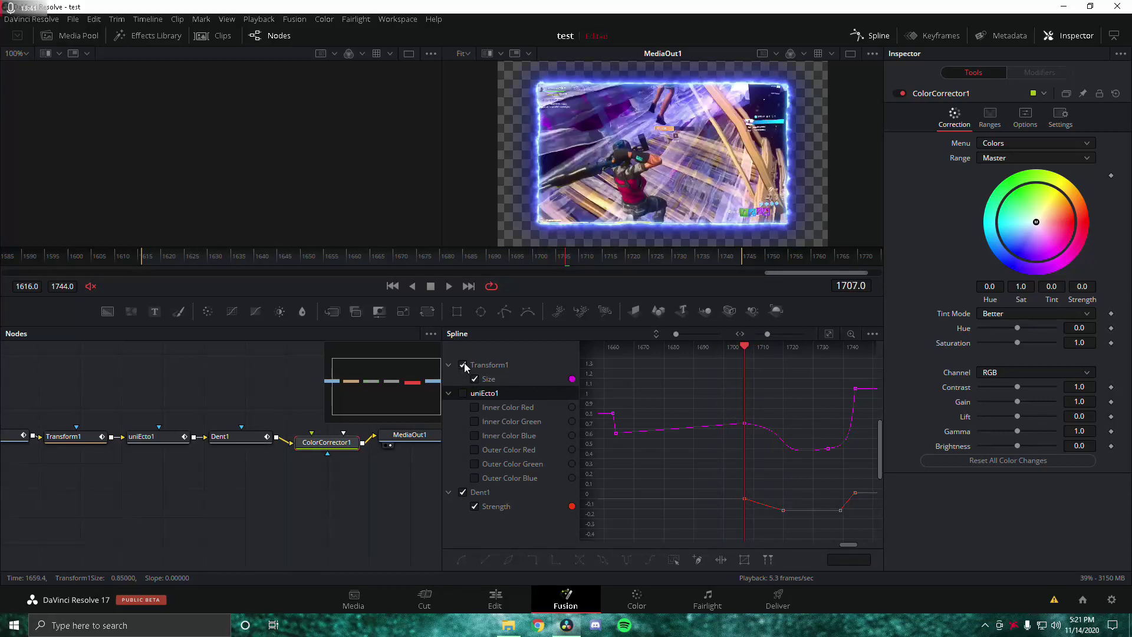
Show only the uniEcto1 color curves in the spline editor and go to their second keyframe at frame 1722
{"action": "left_click", "coordinate": [464, 365]}
{"action": "left_click", "coordinate": [462, 492]}
{"action": "left_click", "coordinate": [463, 393]}
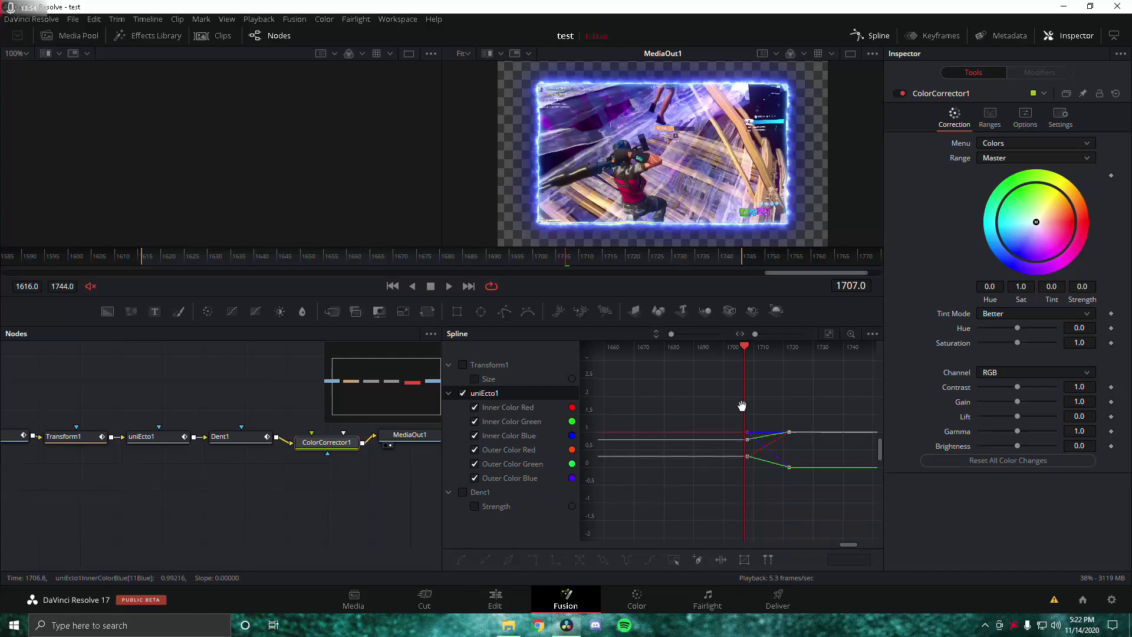
{"action": "left_click_drag", "start_coordinate": [738, 402], "coordinate": [678, 391]}
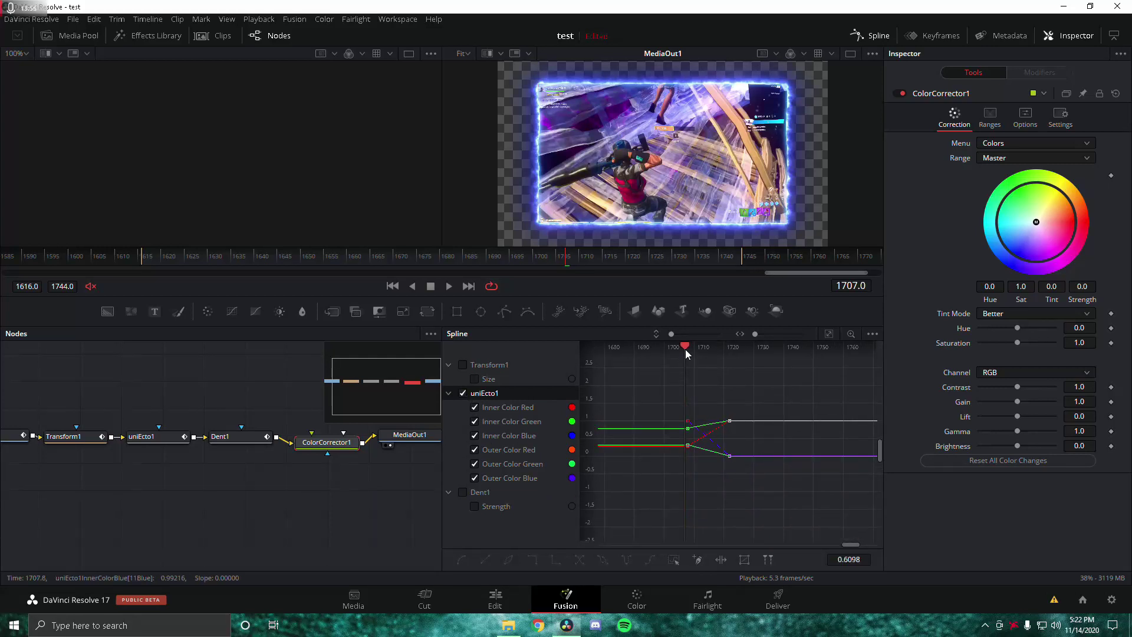
{"action": "left_click_drag", "start_coordinate": [685, 349], "coordinate": [729, 364]}
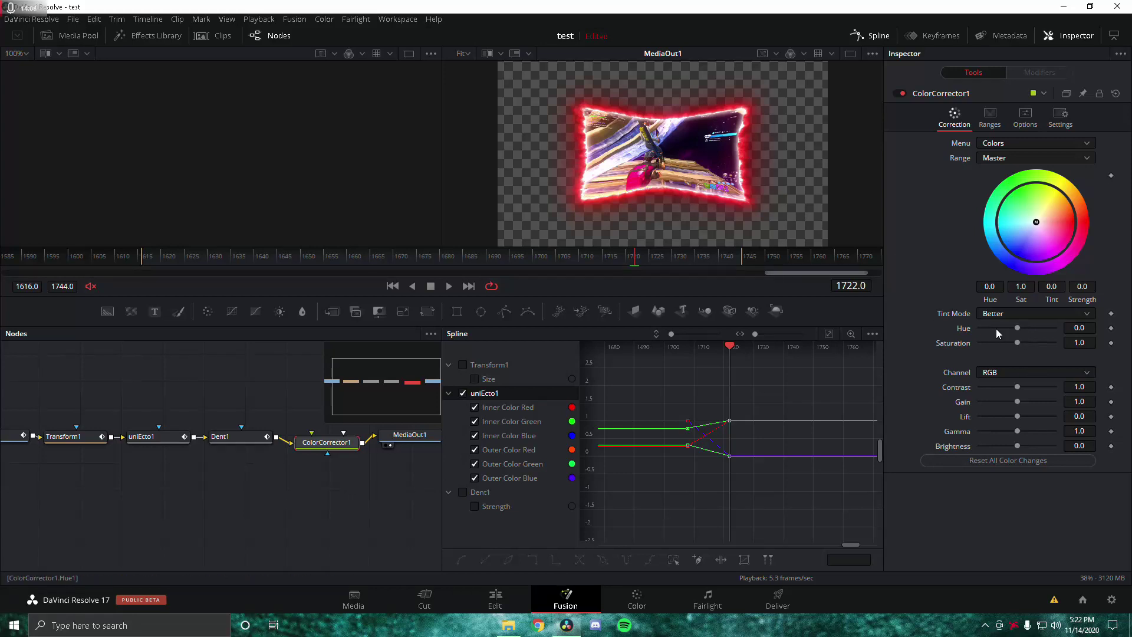
Keyframe the Color Corrector's Saturation at frames 1708 and 1722, lowering it to 0.28 at frame 1722
{"action": "left_click", "coordinate": [1111, 343]}
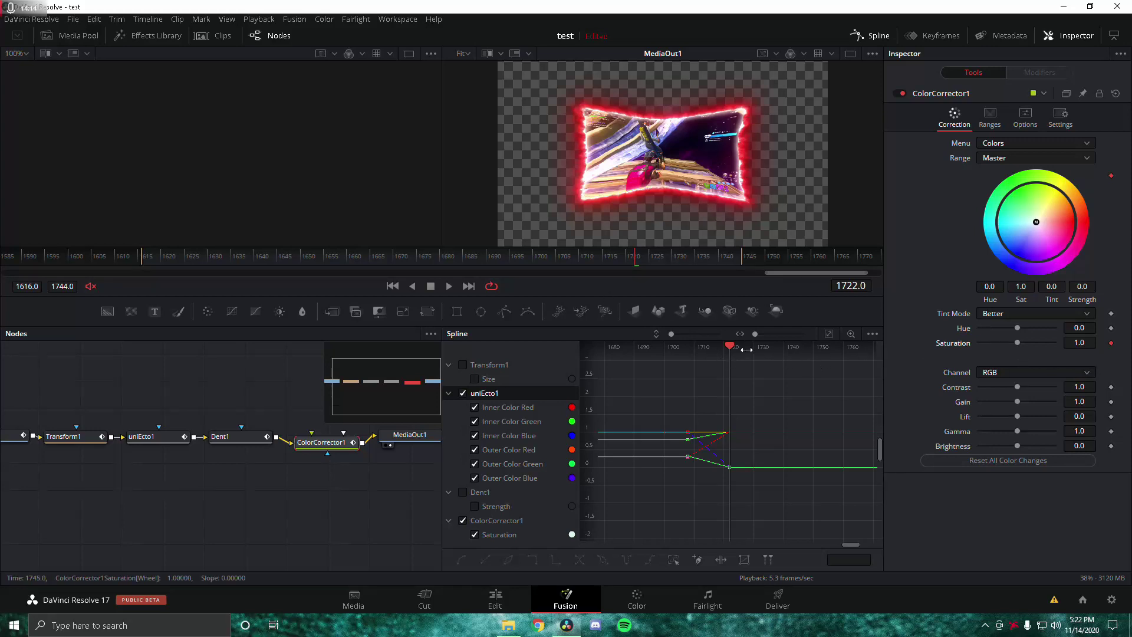
{"action": "left_click_drag", "start_coordinate": [729, 351], "coordinate": [687, 347]}
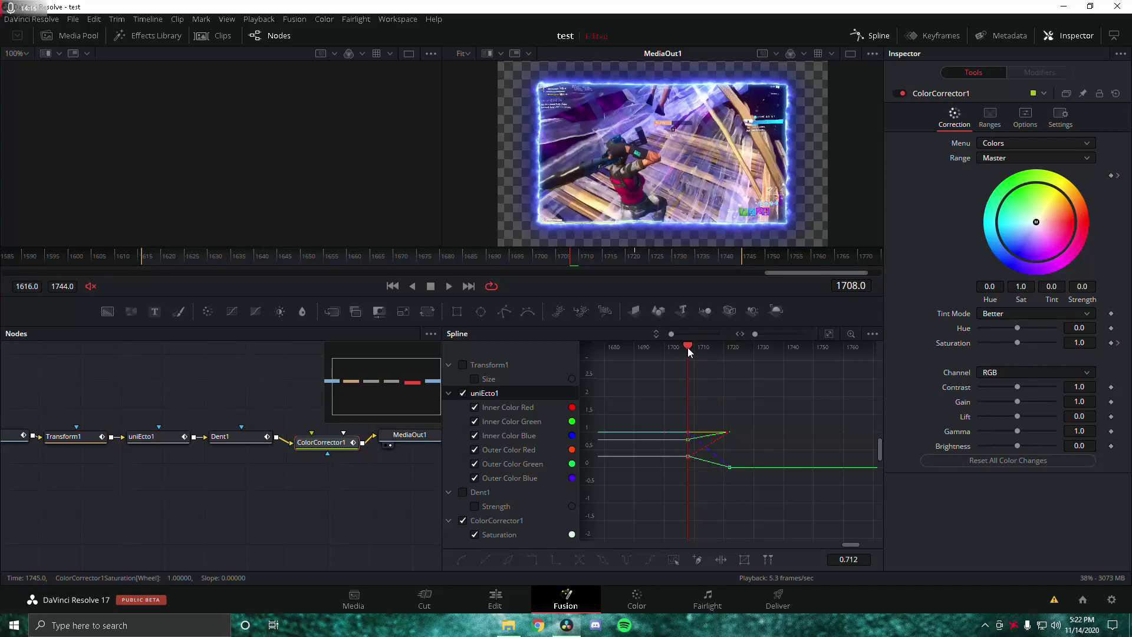
{"action": "left_click", "coordinate": [1118, 343]}
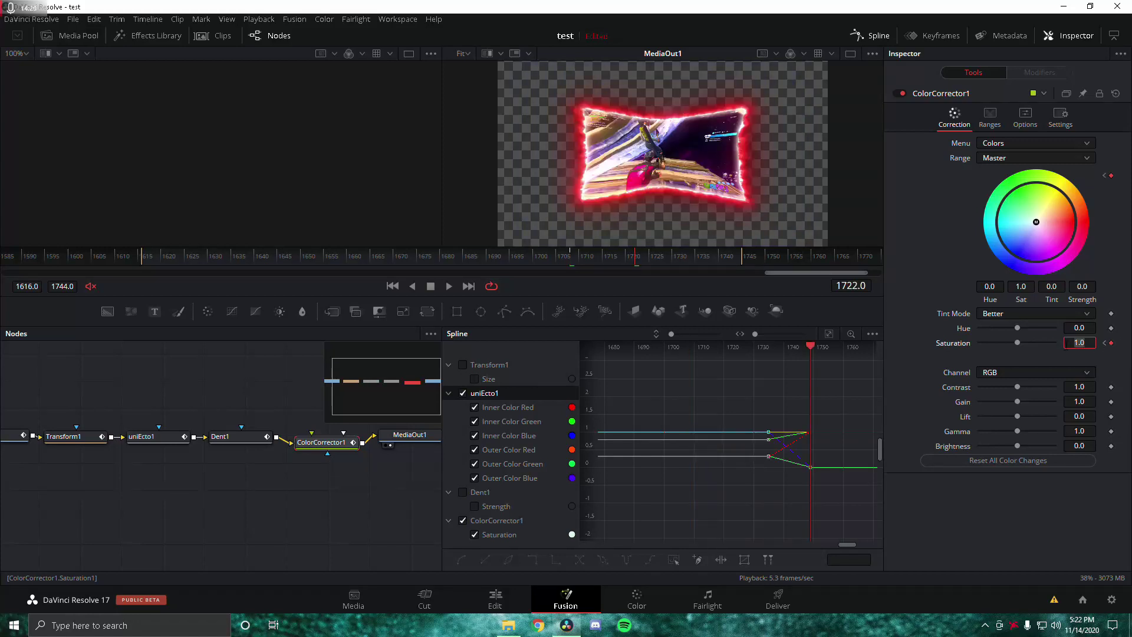
{"action": "left_click_drag", "start_coordinate": [1017, 344], "coordinate": [990, 353]}
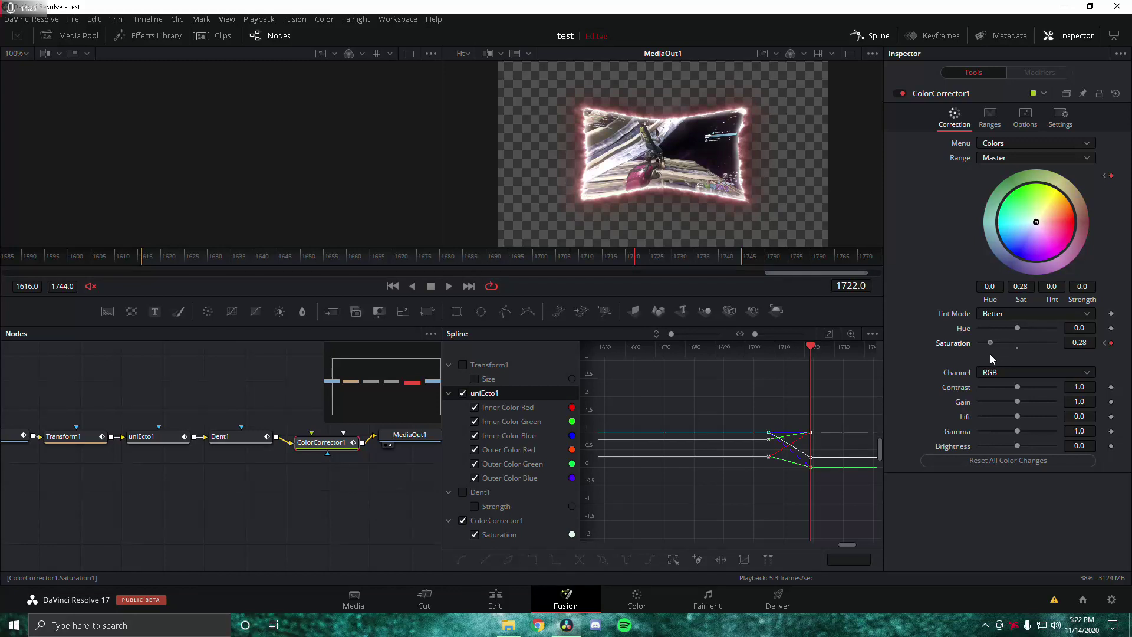
{"action": "key", "text": "shift+space"}
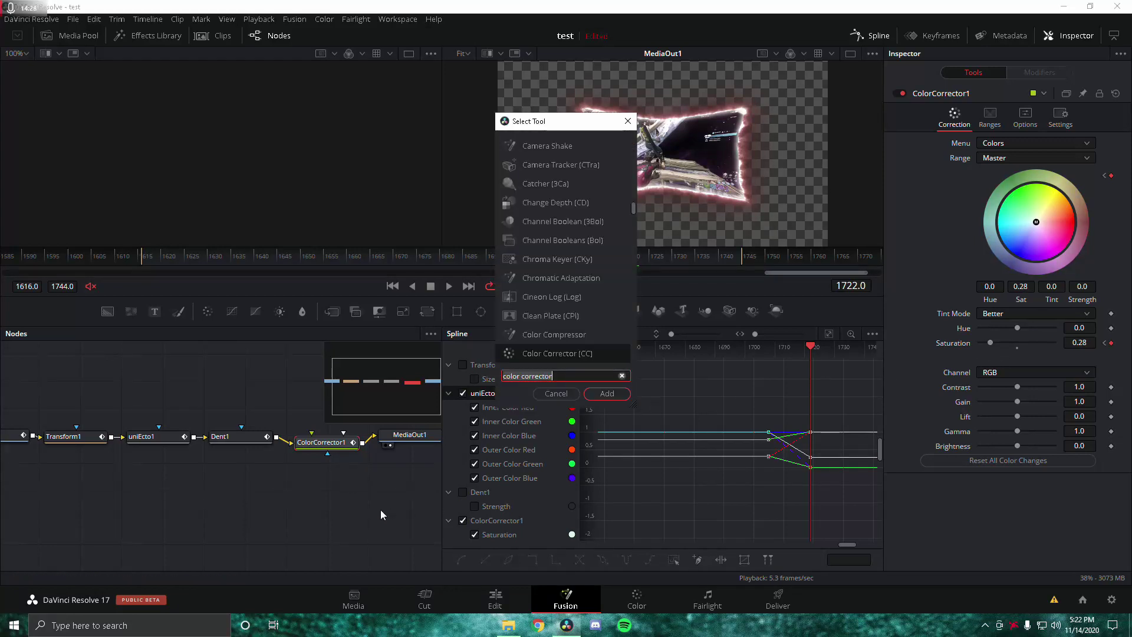
{"action": "type", "text": "lightrays"}
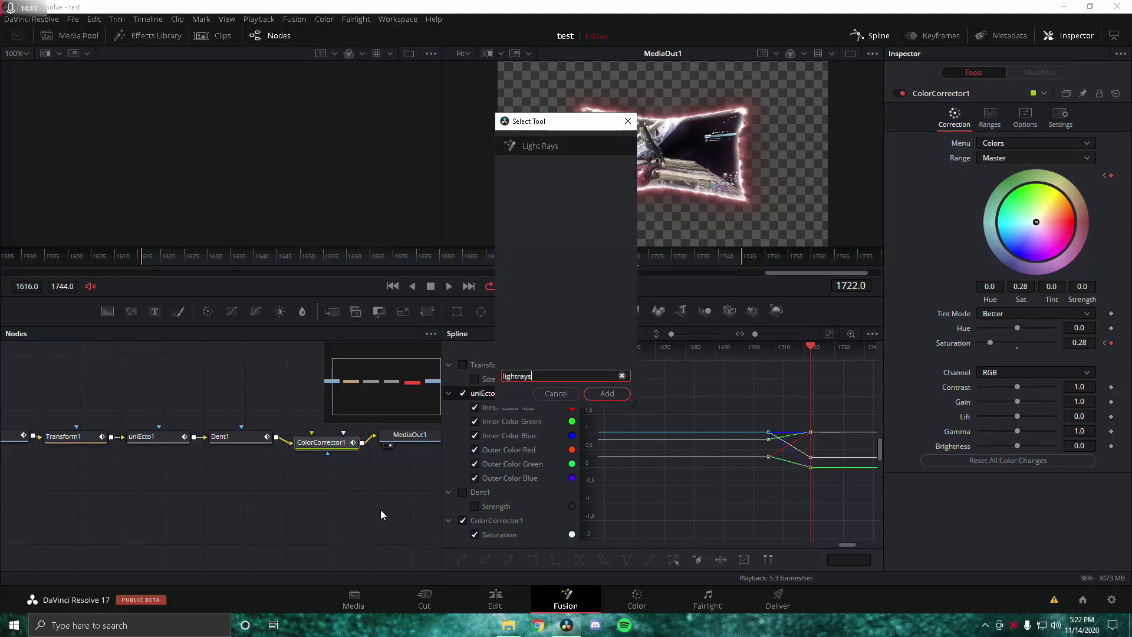
{"action": "key", "text": "Return"}
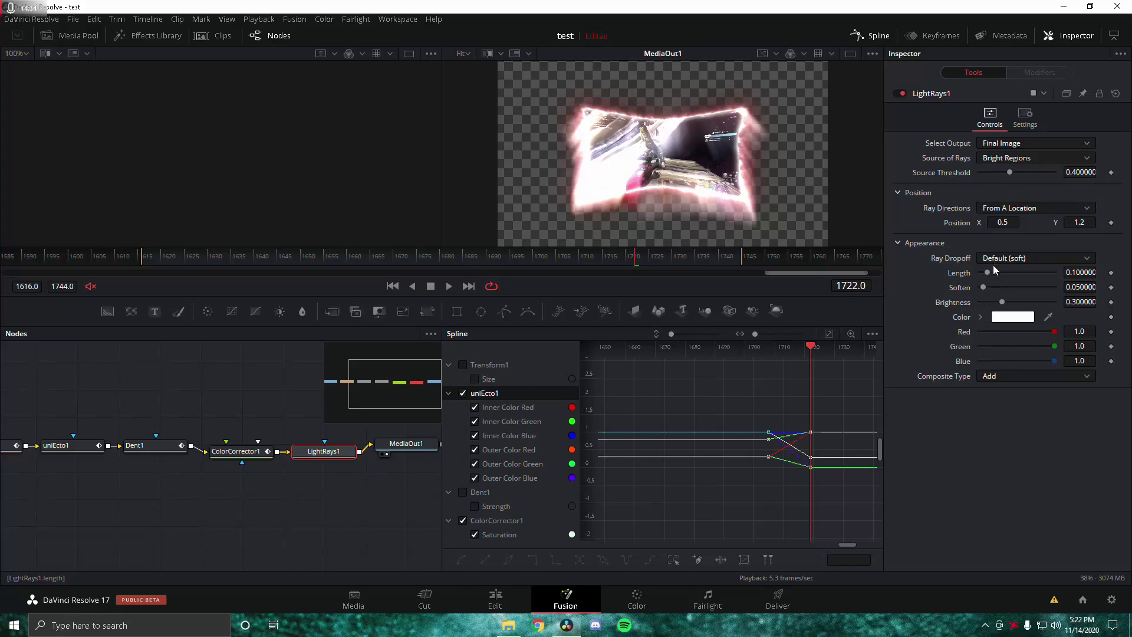
{"action": "key", "text": "ctrl+z"}
Insert an S_Rays node between the Color Corrector and MediaOut nodes and set its Rays Color to red (#ff0004)
{"action": "key", "text": "shift+space"}
{"action": "type", "text": "s_rays"}
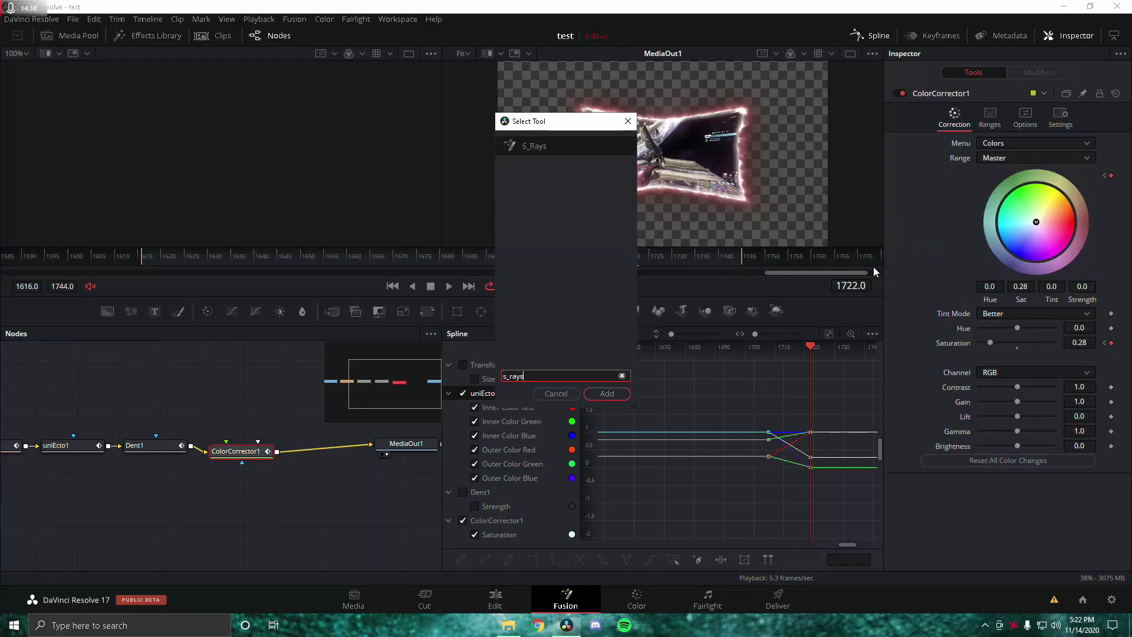
{"action": "key", "text": "Return"}
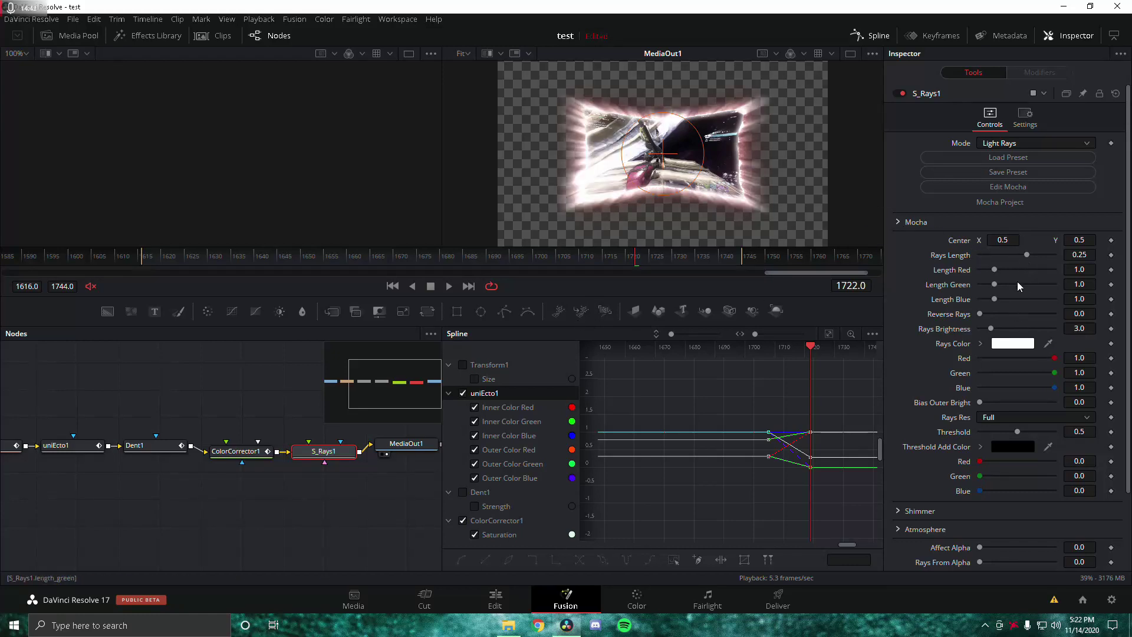
{"action": "left_click", "coordinate": [1009, 343]}
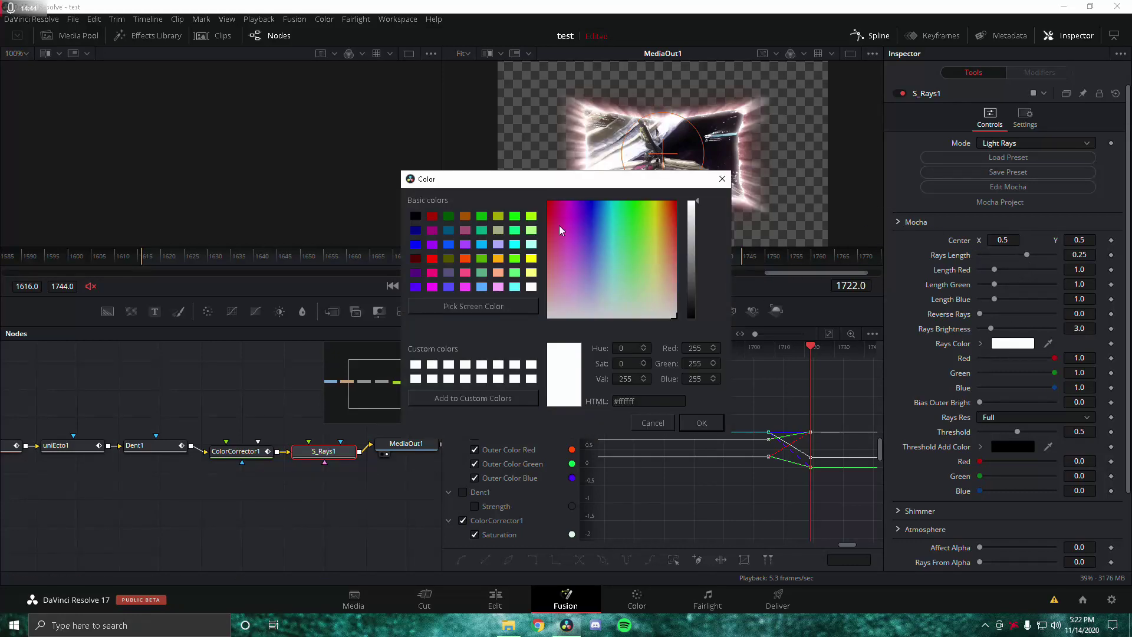
{"action": "left_click", "coordinate": [549, 206]}
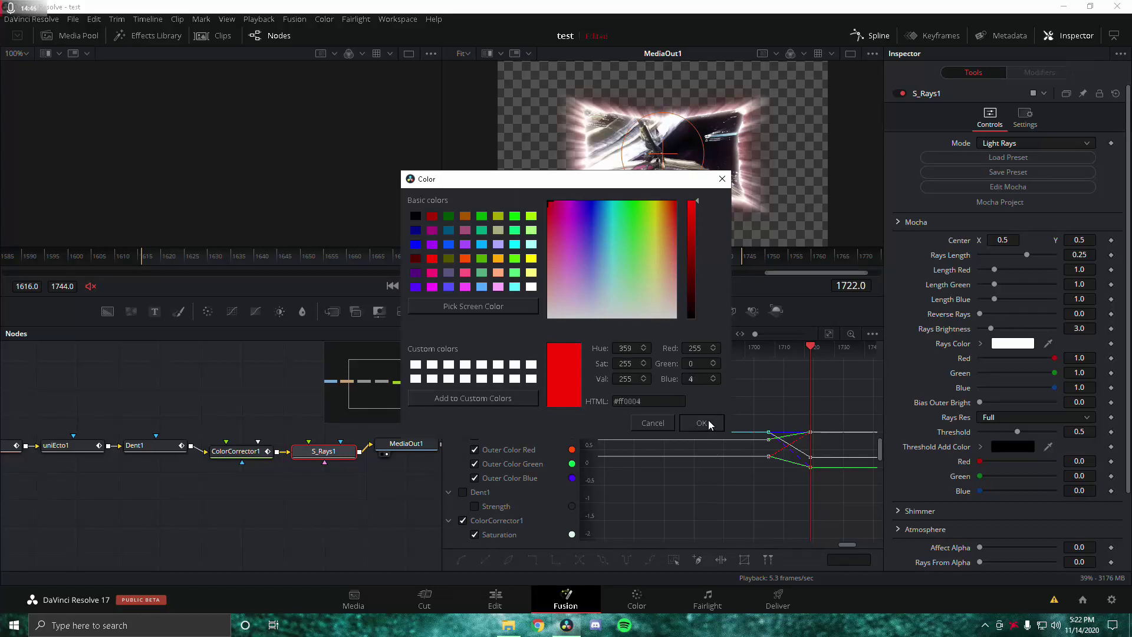
{"action": "left_click", "coordinate": [702, 423]}
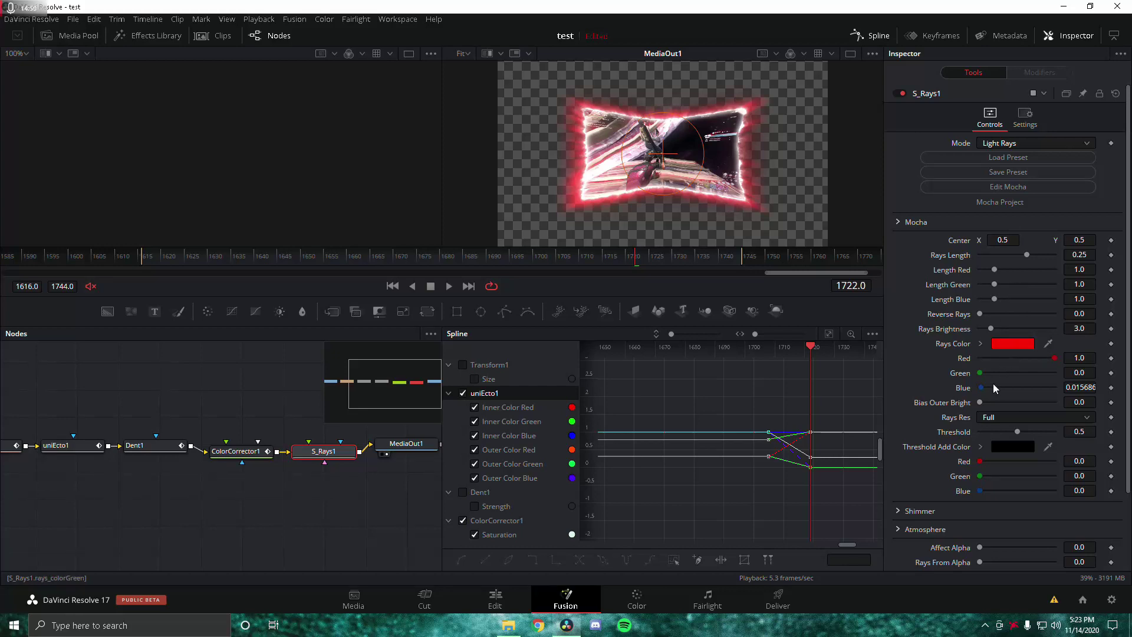
Set the S_Rays Threshold to 0.4 and Rays Length to 0.08, and check the rays at frames 1647 and 1739
{"action": "left_click", "coordinate": [1003, 433]}
{"action": "left_click", "coordinate": [1028, 256]}
{"action": "left_click_drag", "start_coordinate": [1023, 256], "coordinate": [1021, 256]}
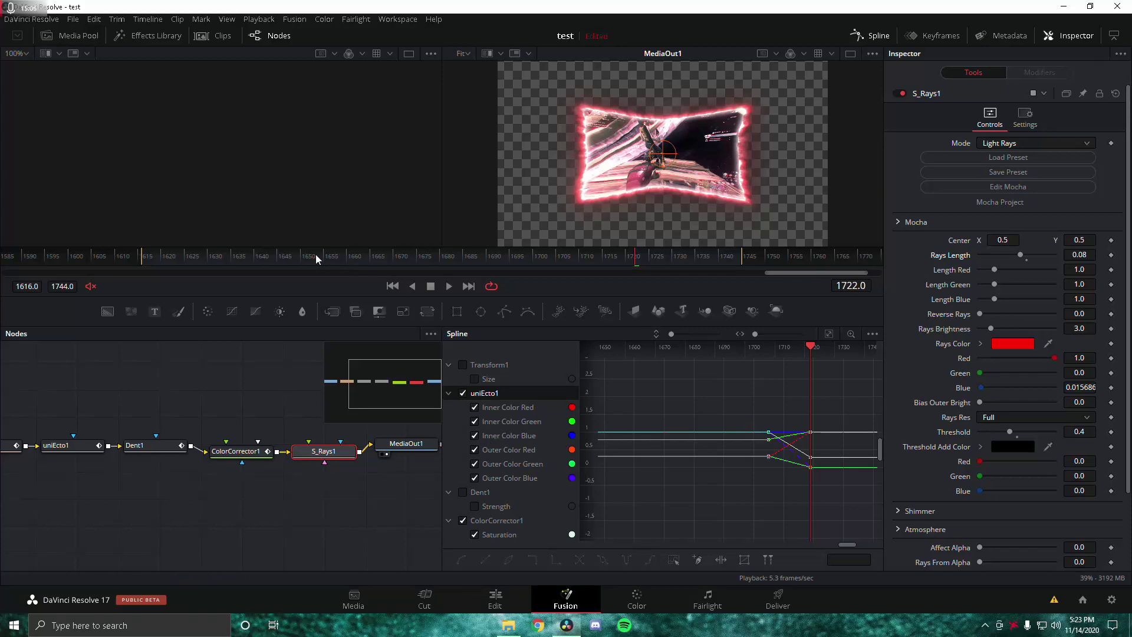
{"action": "left_click", "coordinate": [288, 259]}
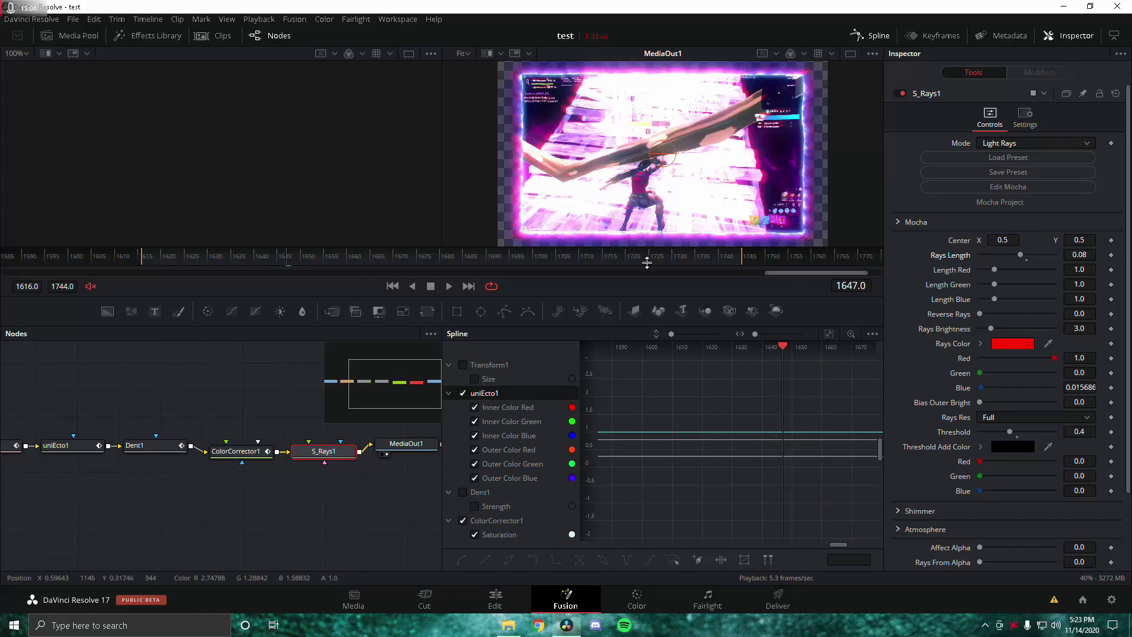
{"action": "left_click", "coordinate": [718, 260]}
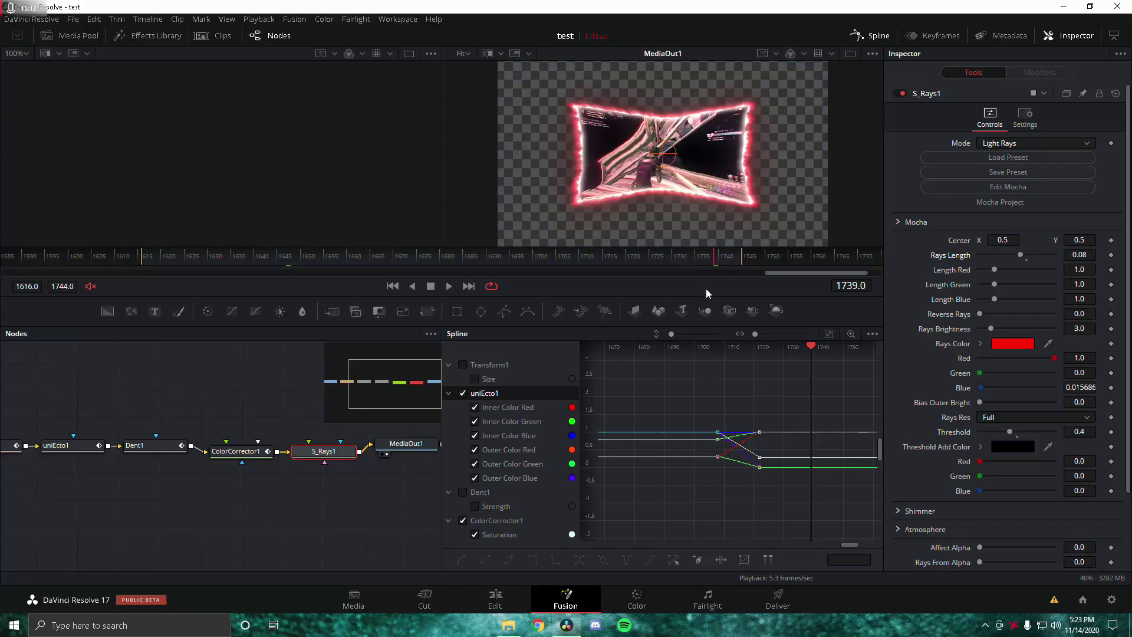
Keyframe the S_Rays Blend at 0 on frame 1708 and 1.0 on frame 1722, and scrub through the composition to review it
{"action": "left_click_drag", "start_coordinate": [810, 348], "coordinate": [759, 356]}
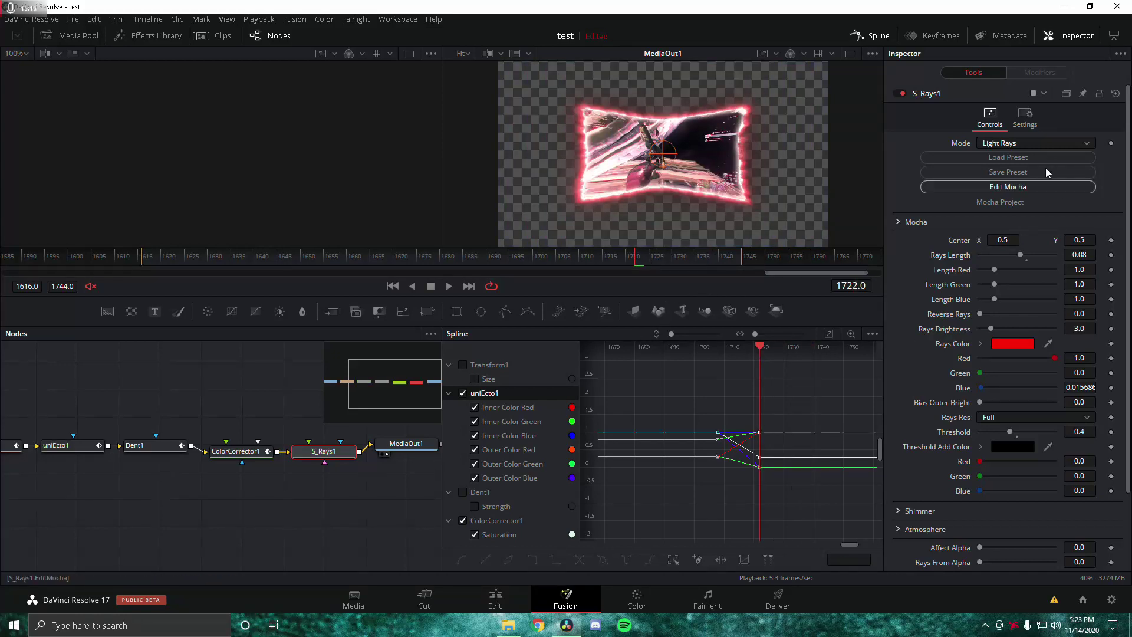
{"action": "left_click", "coordinate": [1025, 116]}
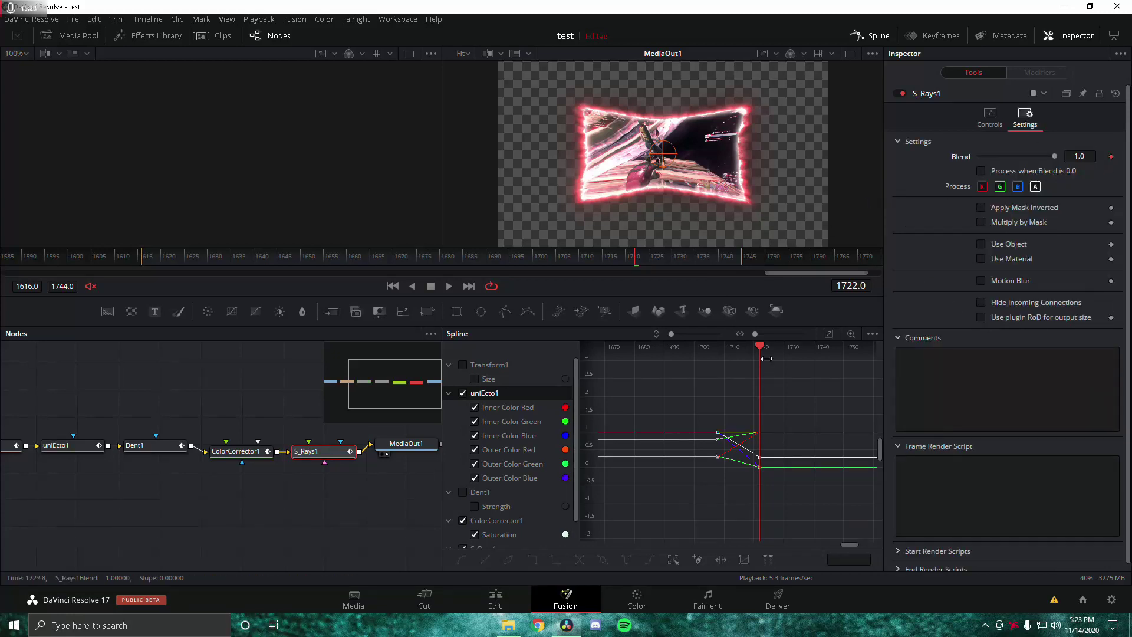
{"action": "left_click_drag", "start_coordinate": [762, 346], "coordinate": [716, 350]}
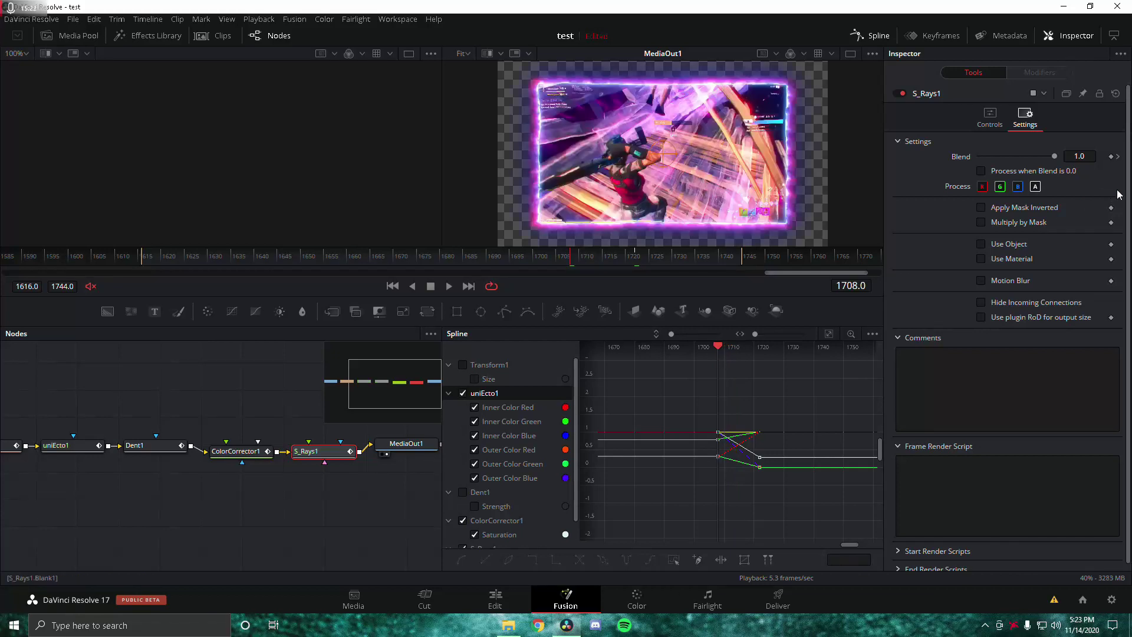
{"action": "left_click", "coordinate": [1111, 157]}
{"action": "left_click_drag", "start_coordinate": [1053, 158], "coordinate": [871, 177]}
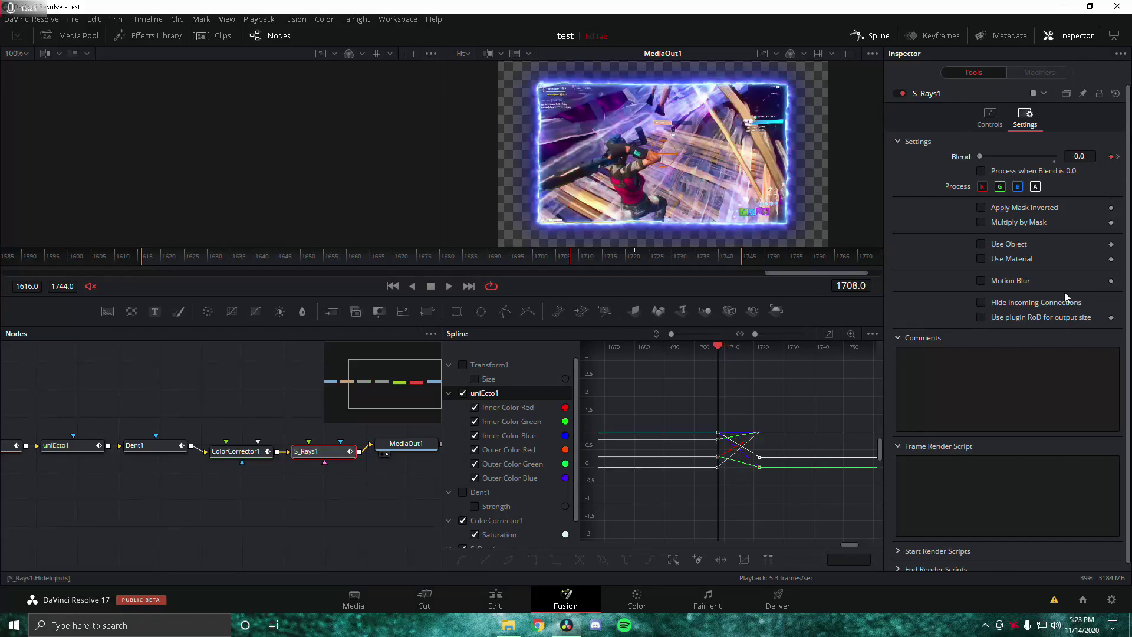
{"action": "left_click", "coordinate": [1118, 157]}
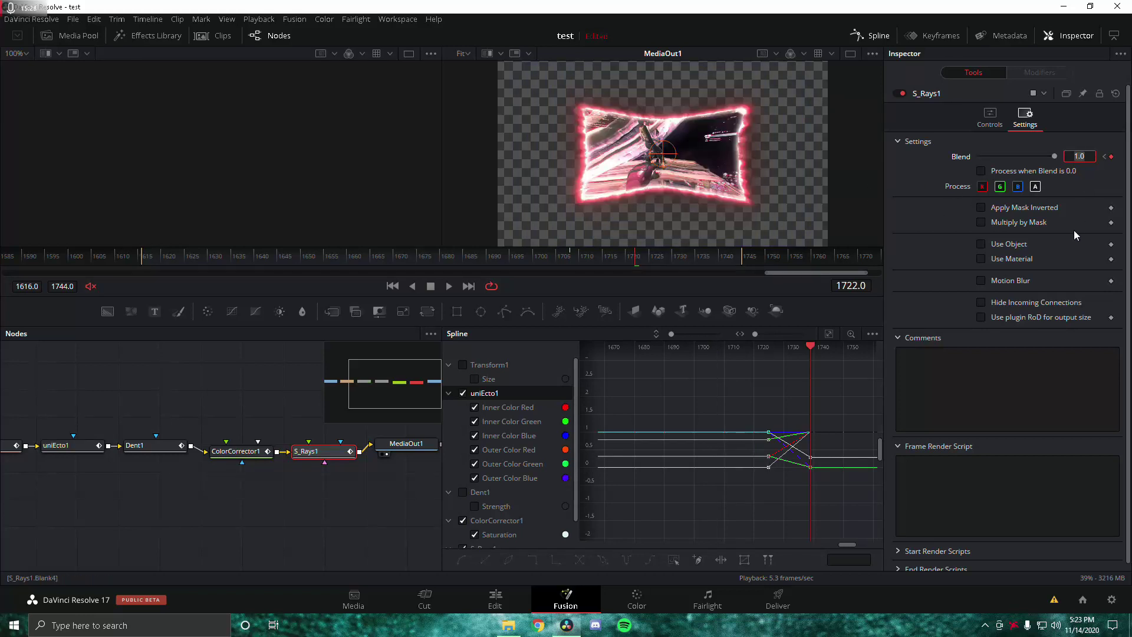
{"action": "left_click_drag", "start_coordinate": [454, 252], "coordinate": [693, 259]}
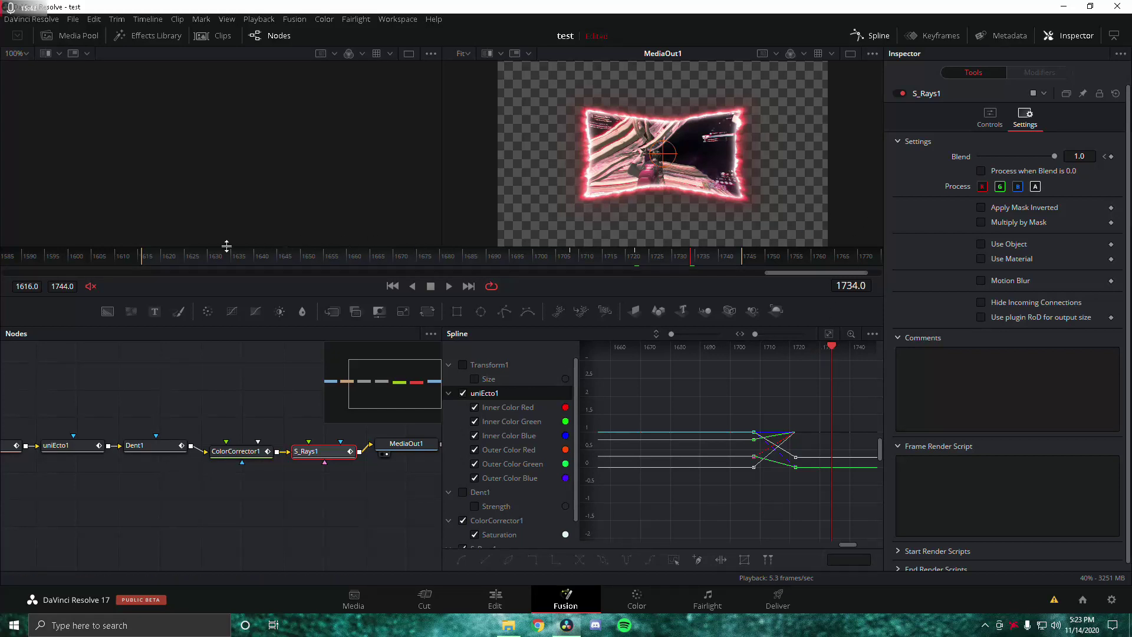
{"action": "left_click_drag", "start_coordinate": [152, 262], "coordinate": [168, 267]}
Add an S_Shake node between S_Rays and MediaOut, moving MediaOut away to make room
{"action": "scroll", "coordinate": [283, 461], "scroll_direction": "right", "scroll_amount": 3}
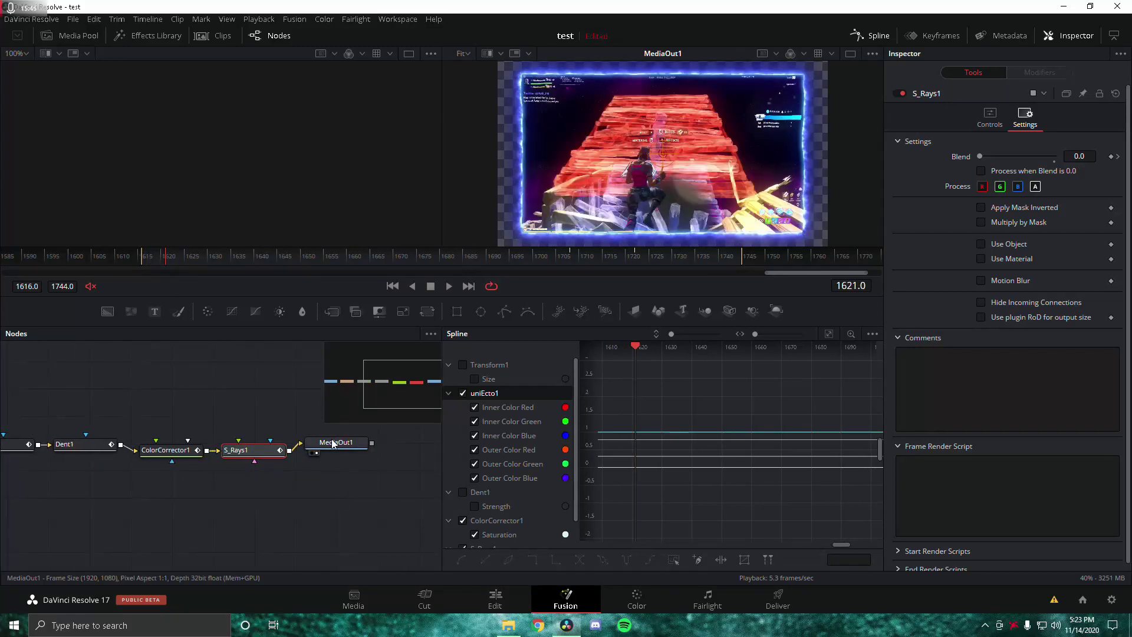
{"action": "left_click_drag", "start_coordinate": [333, 444], "coordinate": [407, 448]}
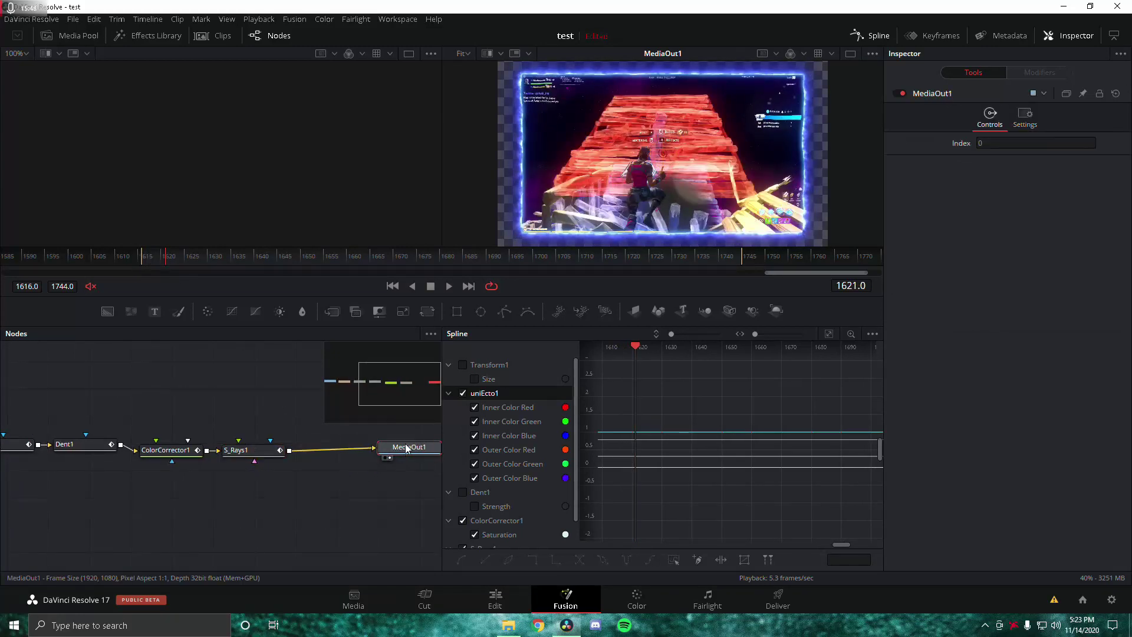
{"action": "key", "text": "shift+space"}
{"action": "type", "text": "s_shake"}
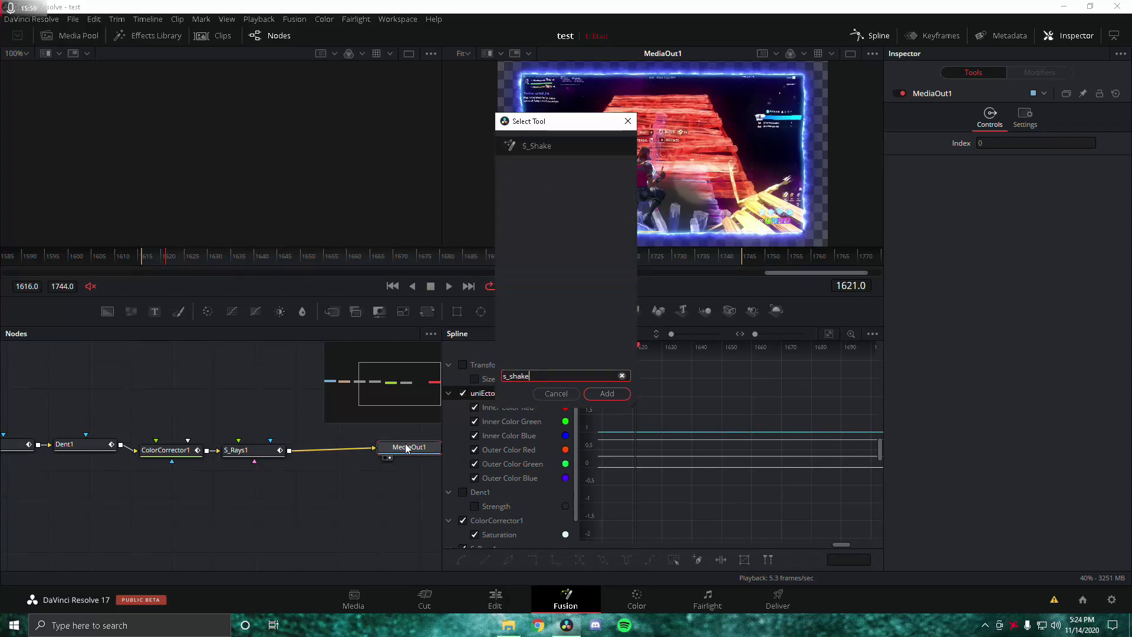
{"action": "key", "text": "Return"}
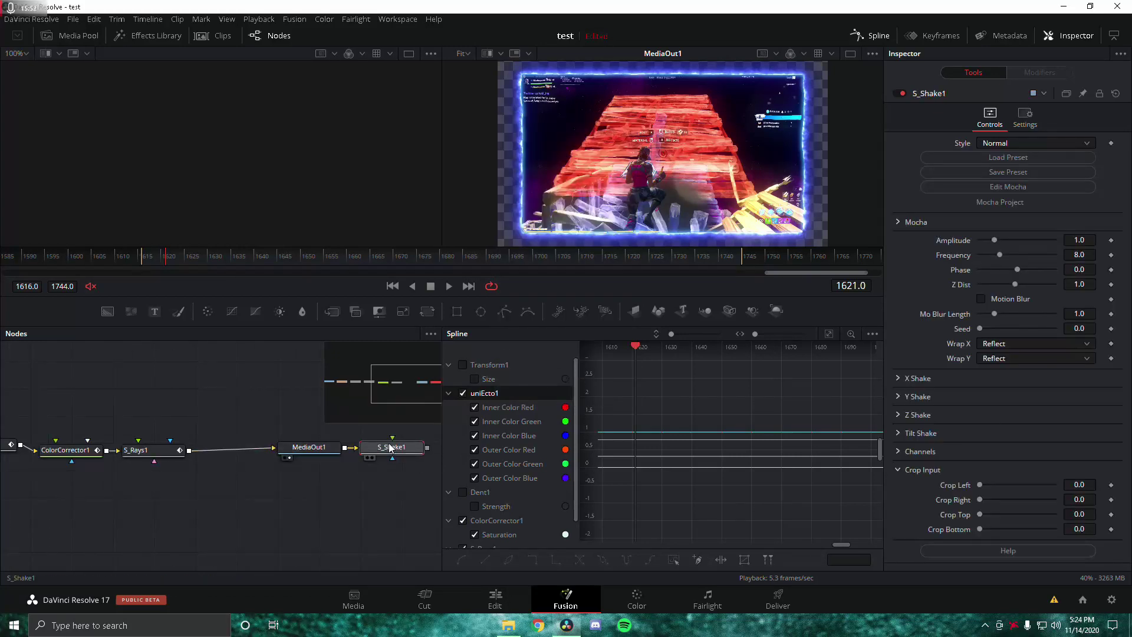
{"action": "left_click_drag", "start_coordinate": [225, 473], "coordinate": [233, 454]}
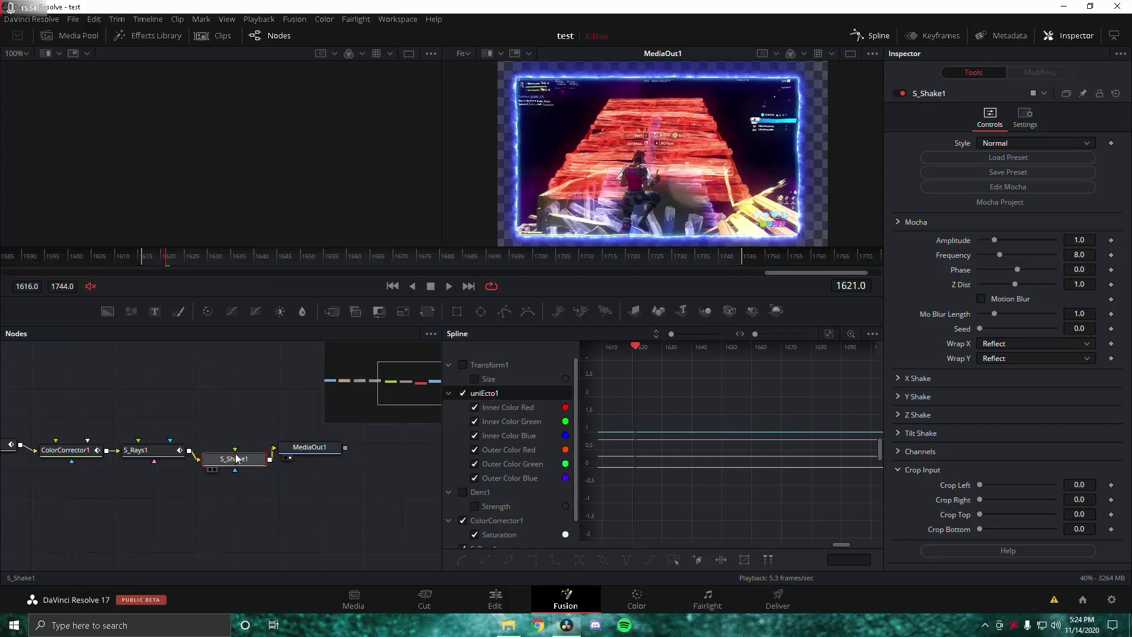
{"action": "left_click_drag", "start_coordinate": [328, 451], "coordinate": [363, 455]}
{"action": "left_click_drag", "start_coordinate": [228, 458], "coordinate": [238, 455]}
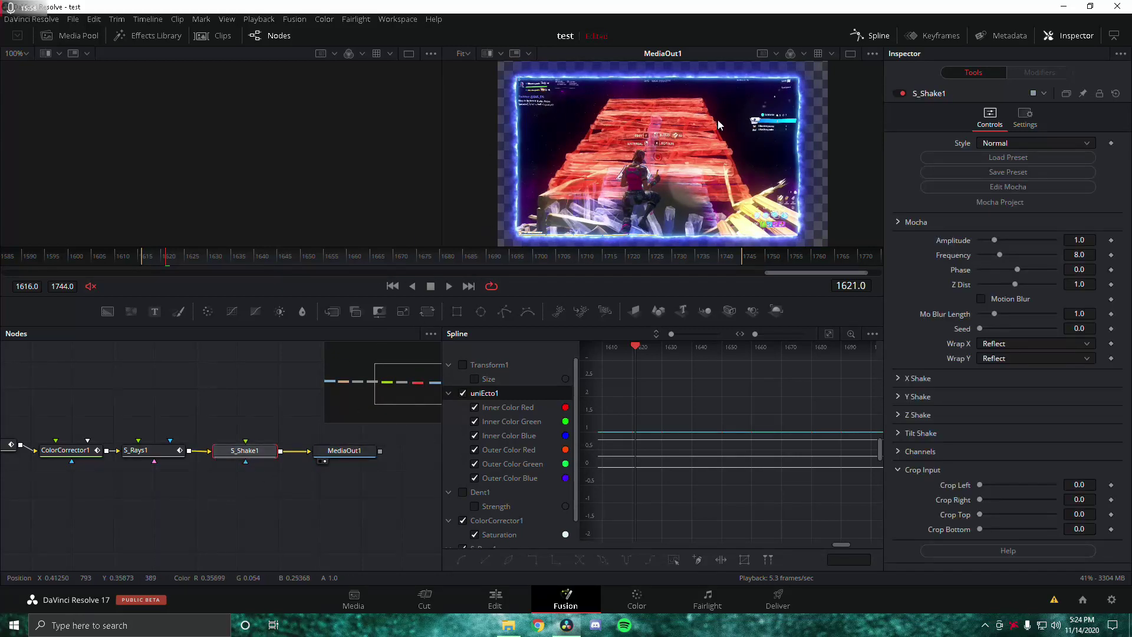
Load the "glowing box shake" preset from the Sapphire Preset Browser into the S_Shake node
{"action": "left_click", "coordinate": [1008, 157]}
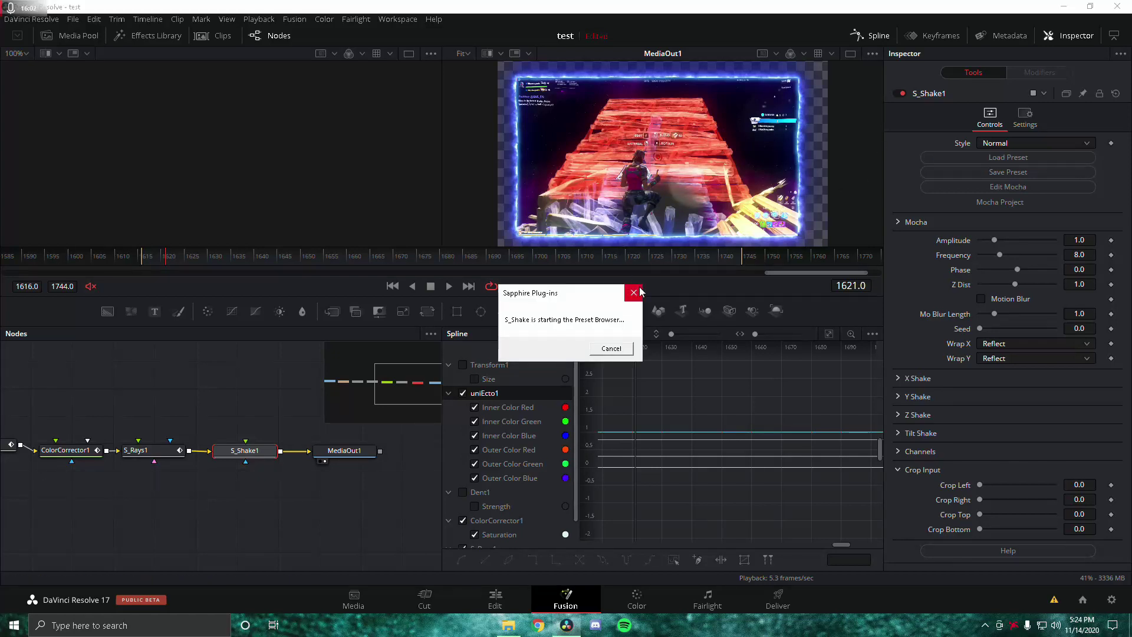
{"action": "left_click", "coordinate": [610, 348]}
{"action": "left_click", "coordinate": [974, 156]}
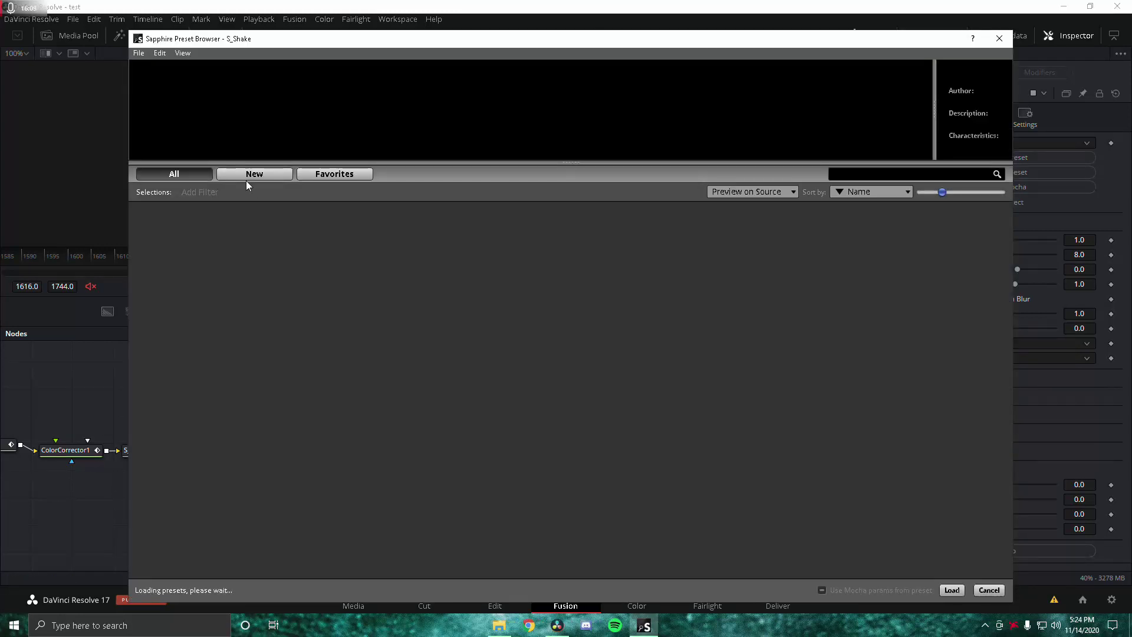
{"action": "left_click", "coordinate": [299, 176]}
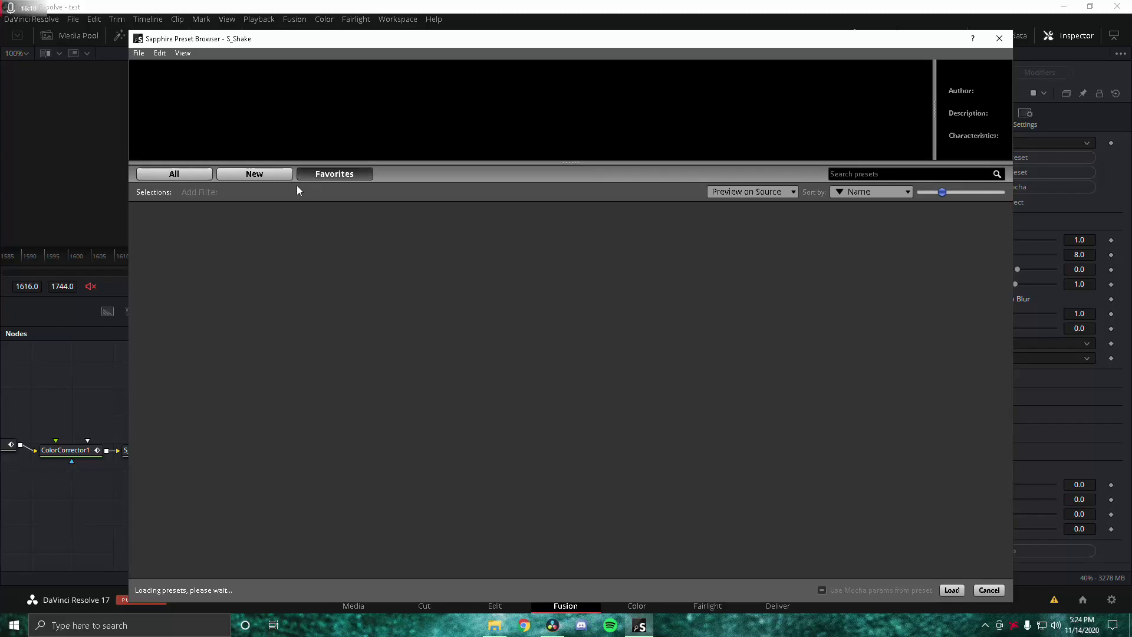
{"action": "left_click", "coordinate": [173, 176]}
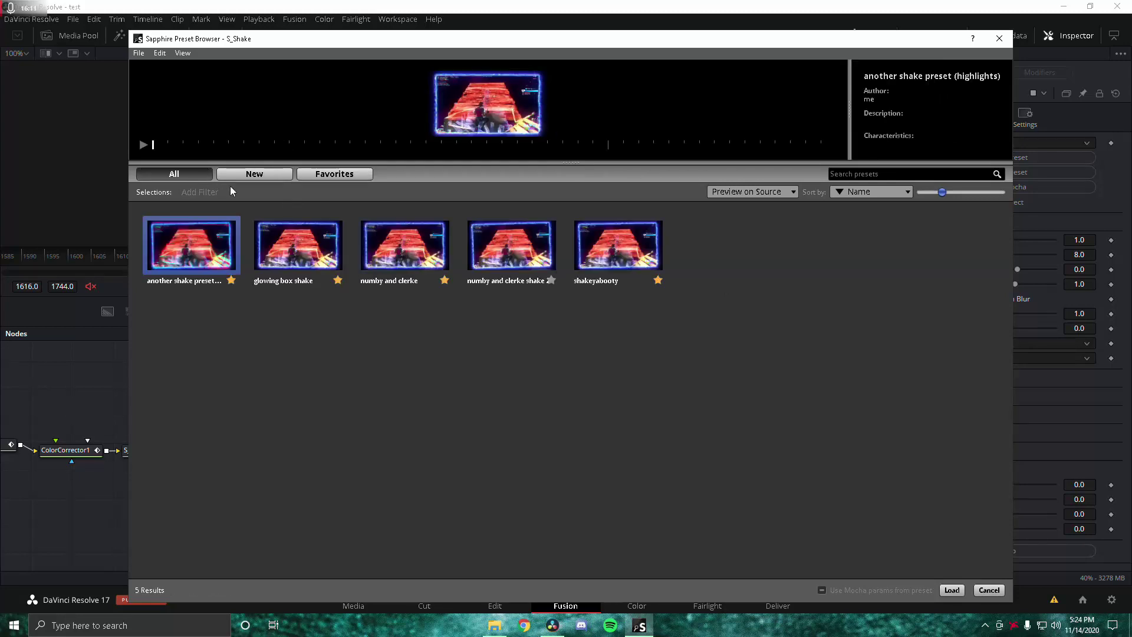
{"action": "double_click", "coordinate": [295, 265]}
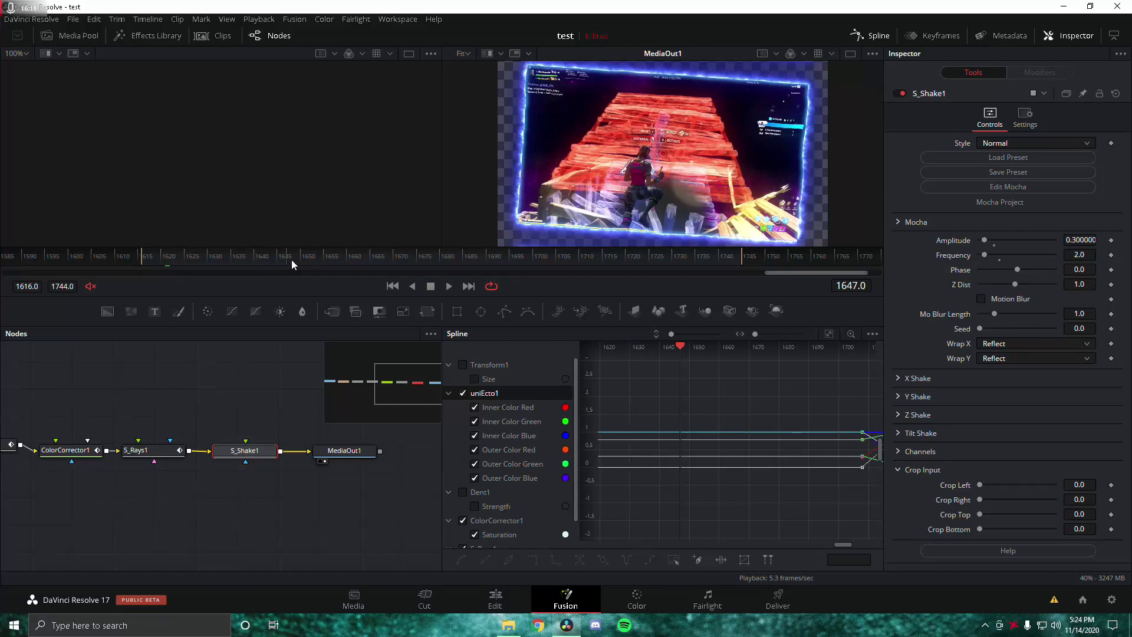
Examine the S_Shake node's main, X Shake, Y Shake and Tilt Shake settings with the playhead at frame 1663
{"action": "left_click_drag", "start_coordinate": [292, 260], "coordinate": [363, 268]}
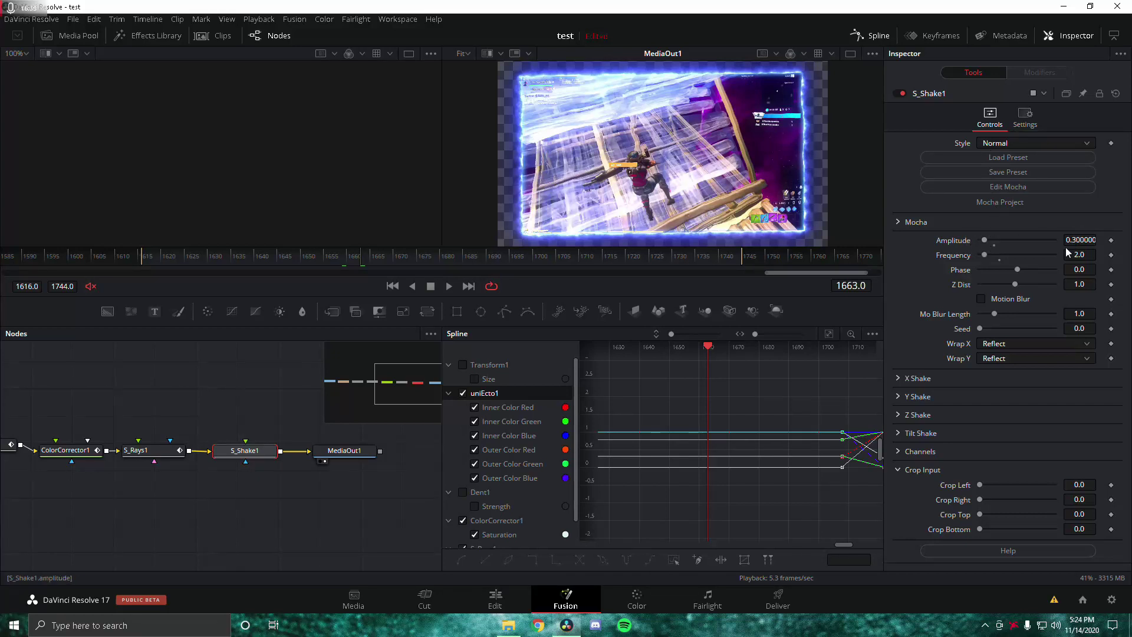
{"action": "left_click", "coordinate": [900, 377]}
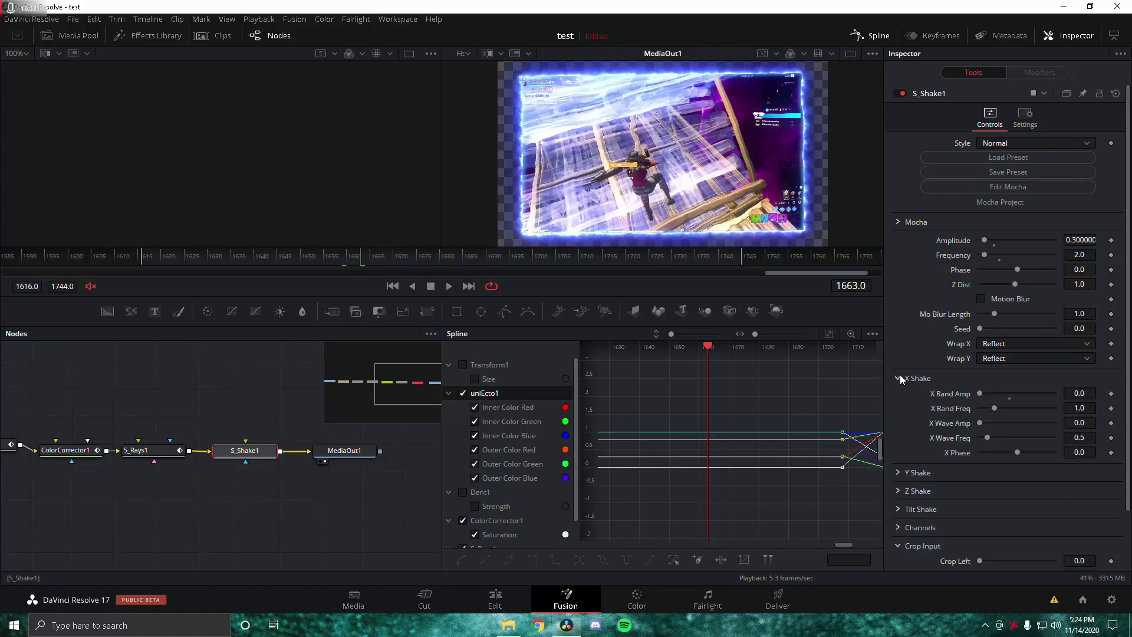
{"action": "scroll", "coordinate": [896, 424], "scroll_direction": "down", "scroll_amount": 2}
{"action": "left_click", "coordinate": [902, 403]}
{"action": "scroll", "coordinate": [899, 412], "scroll_direction": "down", "scroll_amount": 2}
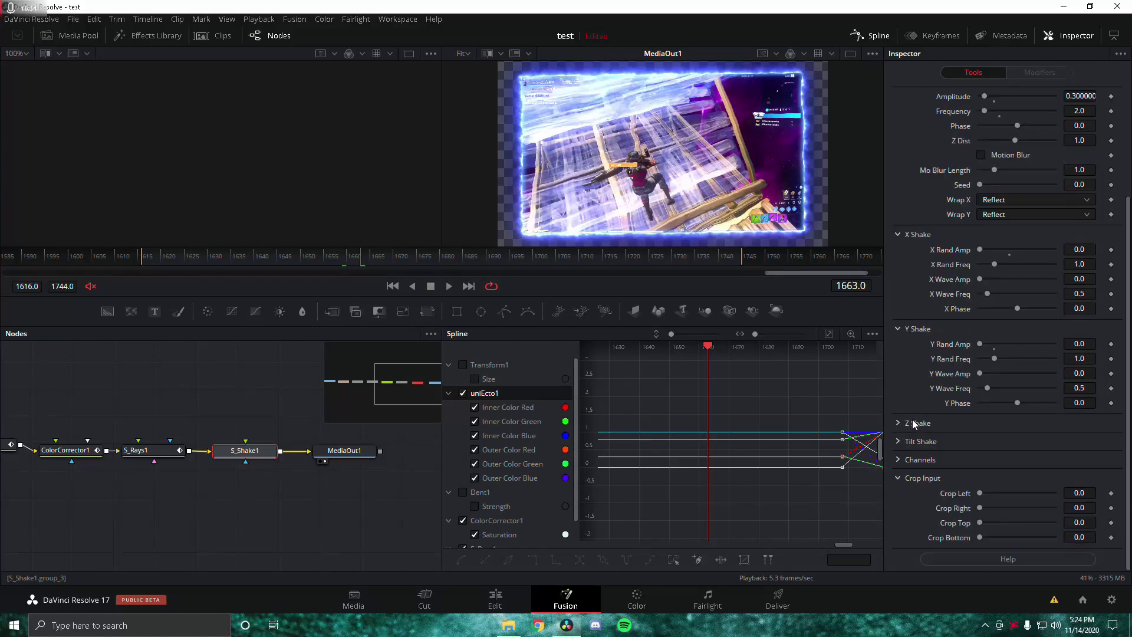
{"action": "left_click", "coordinate": [898, 441]}
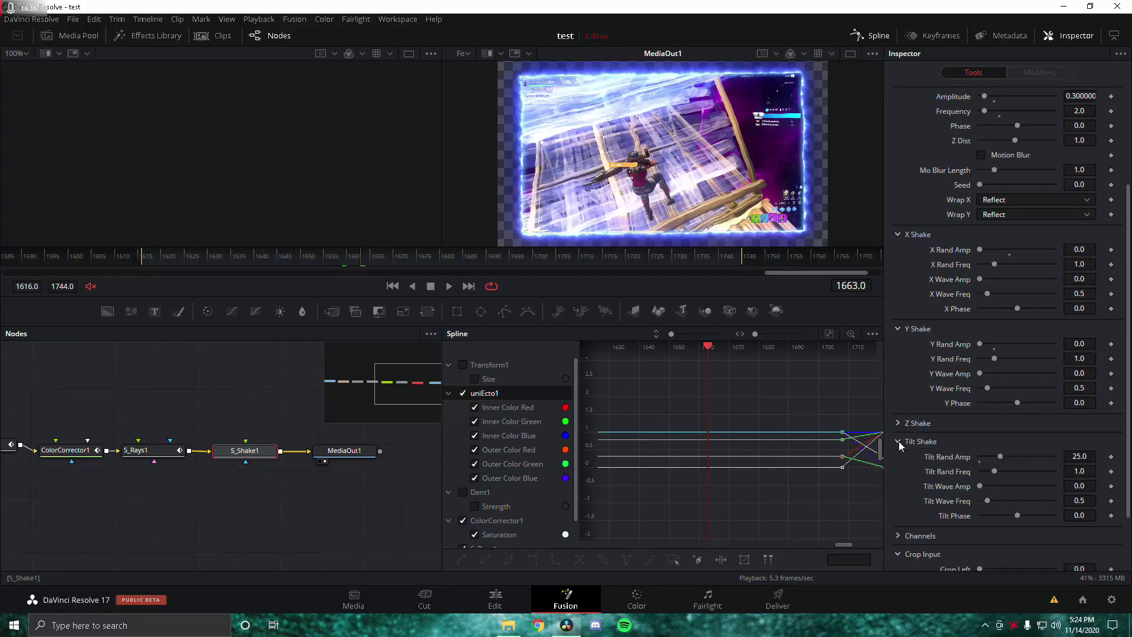
{"action": "scroll", "coordinate": [899, 441], "scroll_direction": "down", "scroll_amount": 2}
{"action": "left_click_drag", "start_coordinate": [979, 380], "coordinate": [995, 381]}
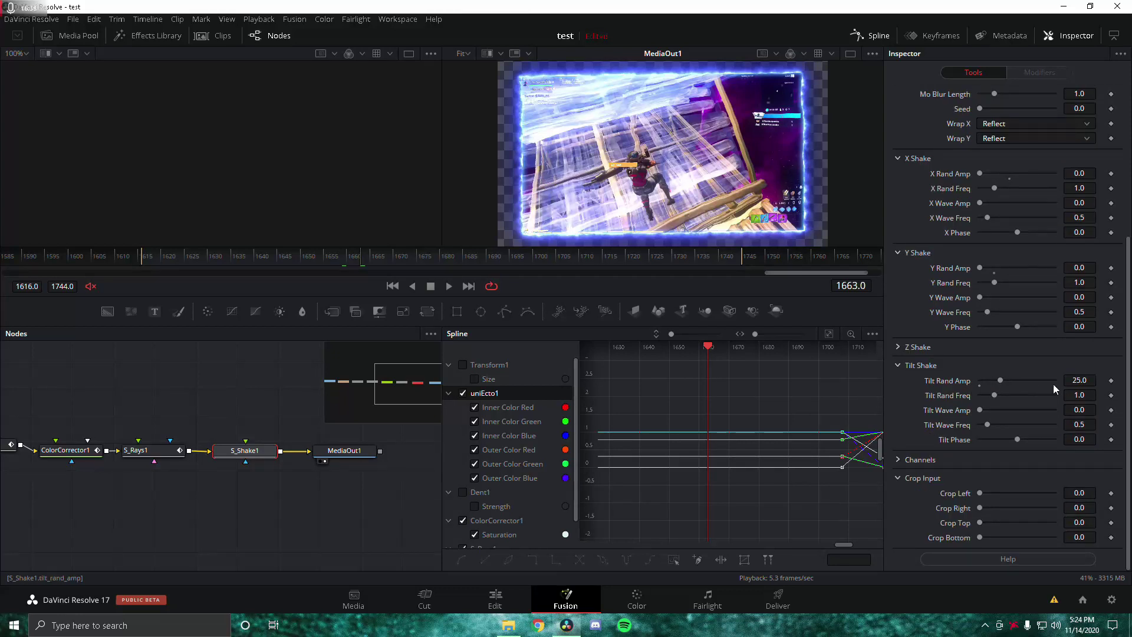
{"action": "scroll", "coordinate": [996, 354], "scroll_direction": "up", "scroll_amount": 5}
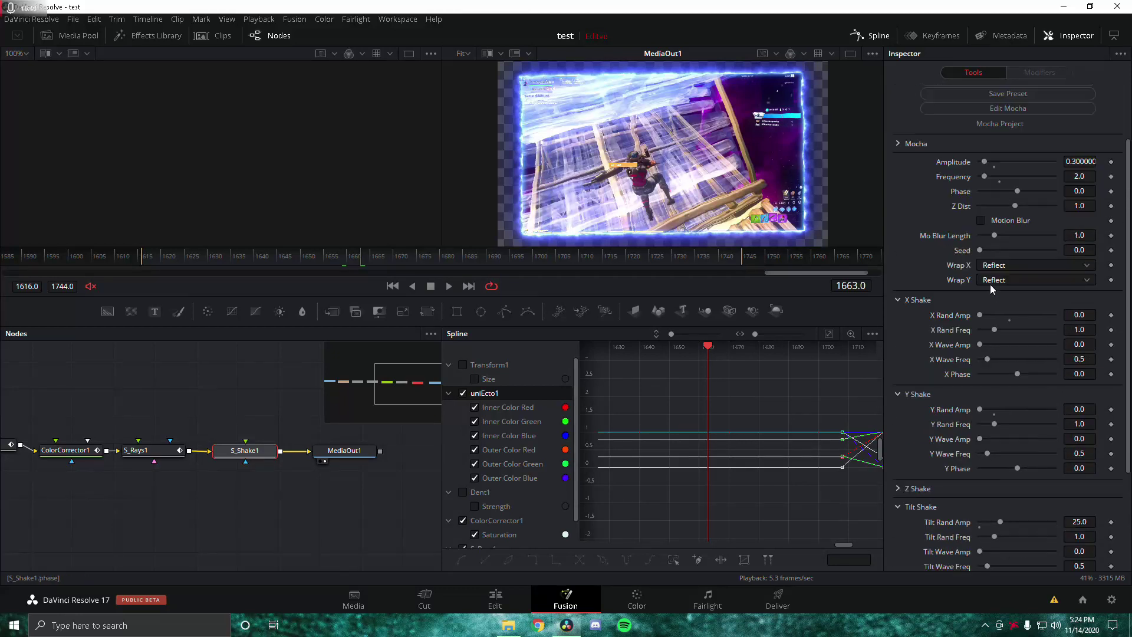
{"action": "scroll", "coordinate": [987, 295], "scroll_direction": "down", "scroll_amount": 4}
{"action": "scroll", "coordinate": [986, 306], "scroll_direction": "up", "scroll_amount": 4}
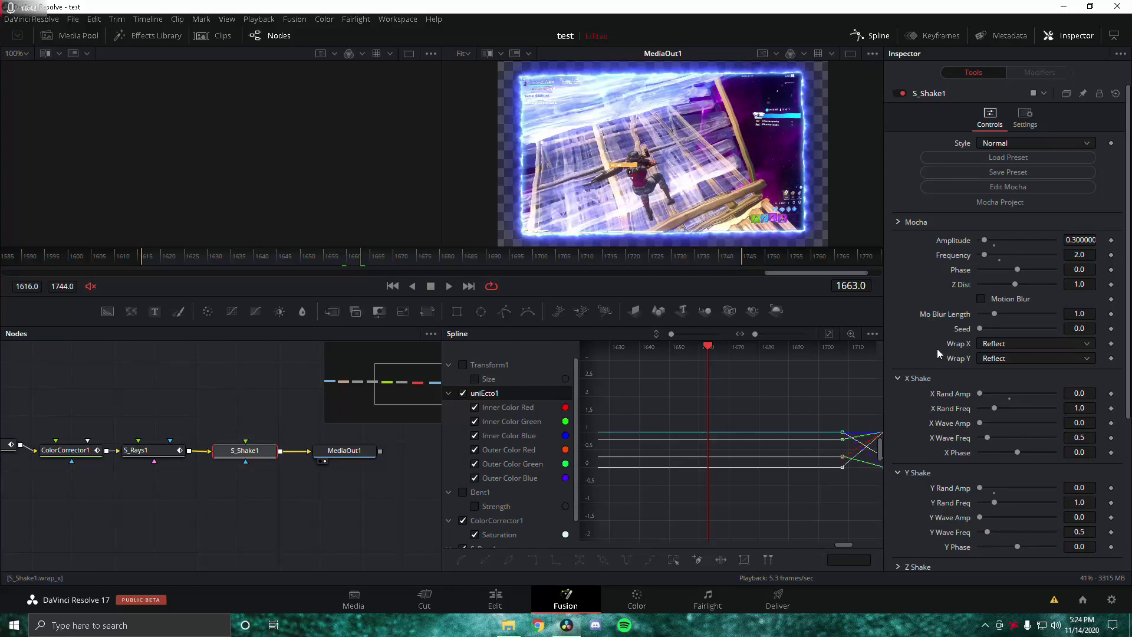
{"action": "scroll", "coordinate": [929, 360], "scroll_direction": "down", "scroll_amount": 5}
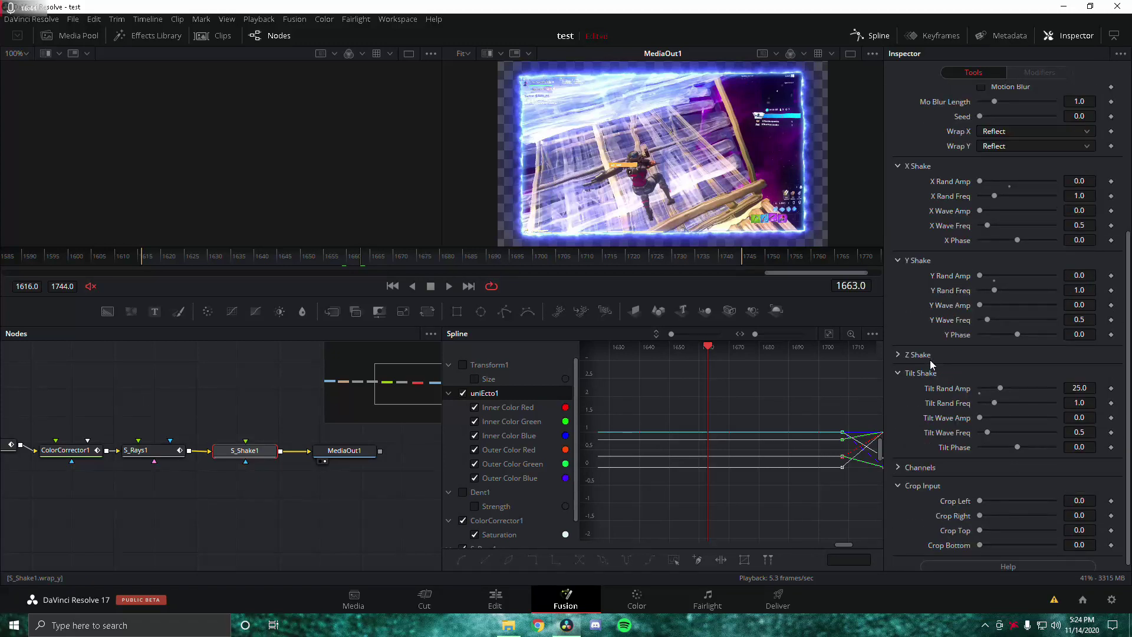
{"action": "scroll", "coordinate": [1011, 328], "scroll_direction": "up", "scroll_amount": 5}
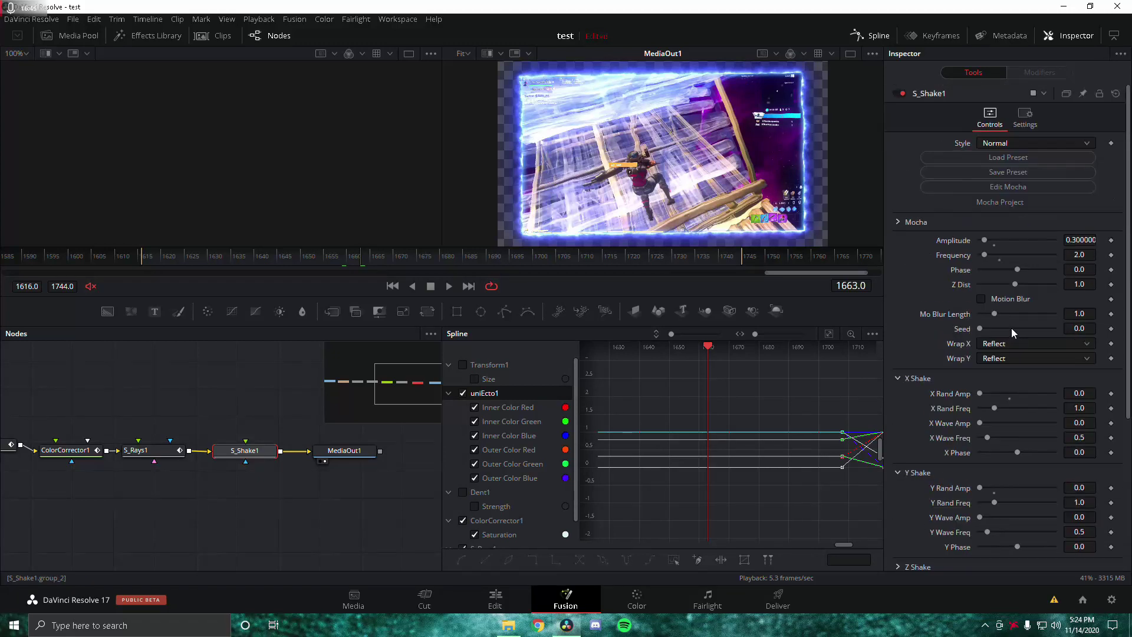
Return to the edit timeline, re-enable the middle clip on Video 1, and move the playhead to the marker at 01:00:03:03
{"action": "left_click", "coordinate": [482, 600]}
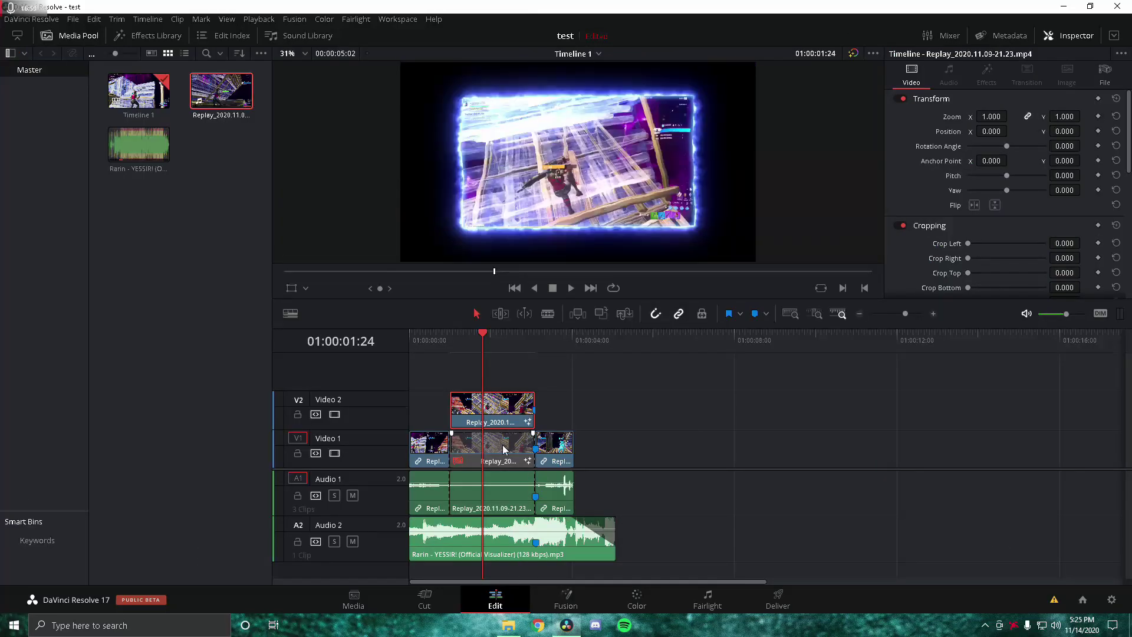
{"action": "left_click", "coordinate": [504, 449]}
{"action": "left_click", "coordinate": [541, 335]}
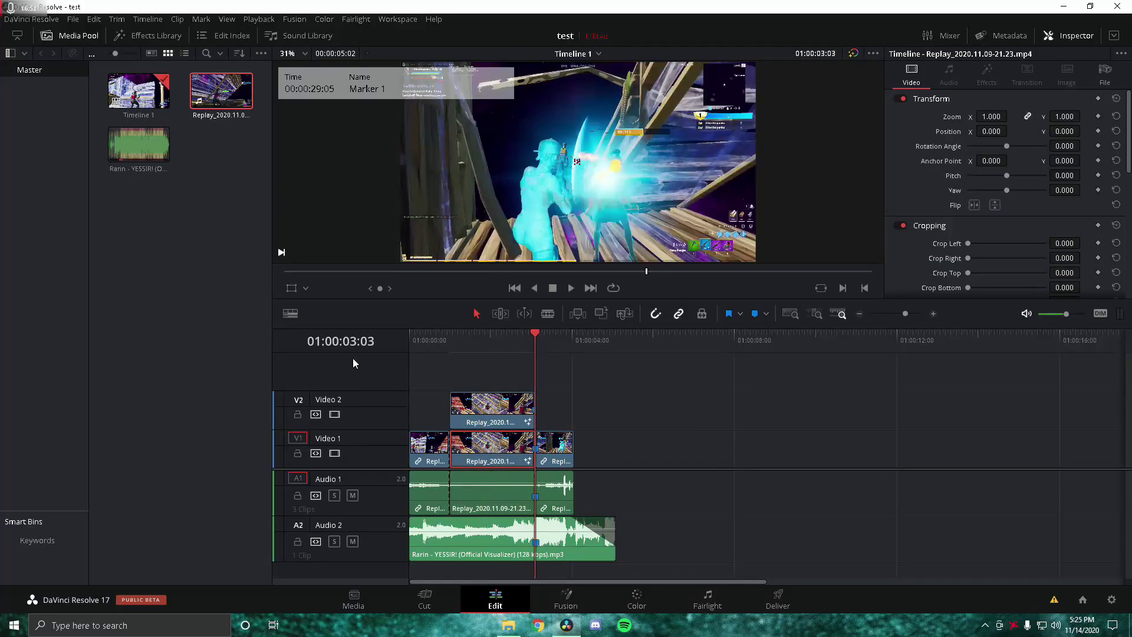
Add an Adjustment Clip on Video 3 over the cut and shorten its end to match the last gameplay clip
{"action": "left_click", "coordinate": [141, 36]}
{"action": "left_click", "coordinate": [85, 36]}
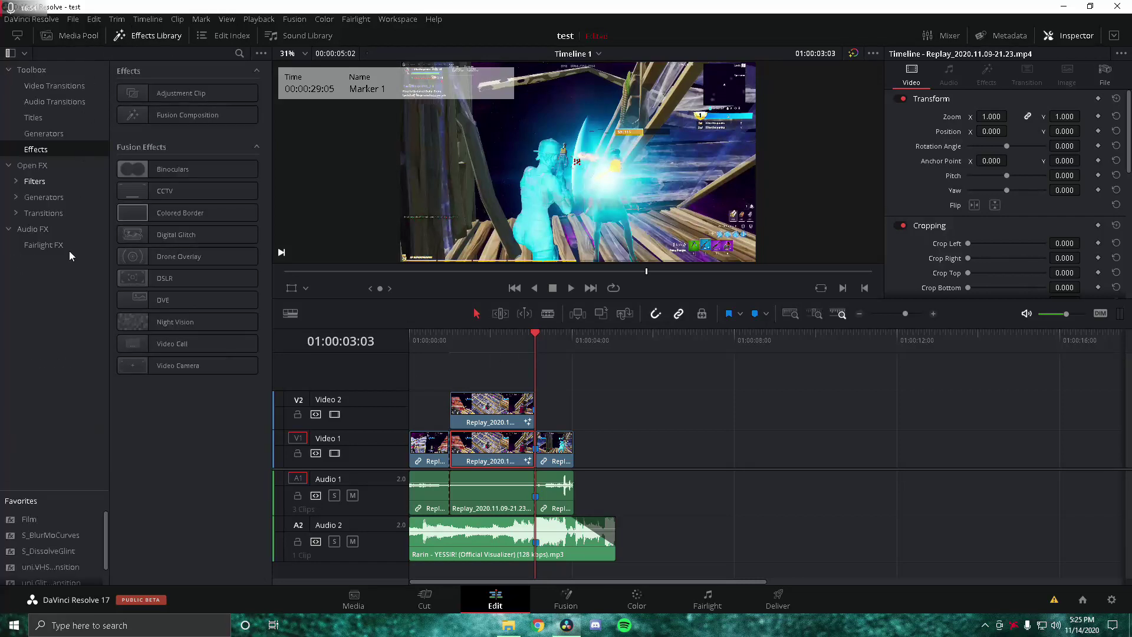
{"action": "left_click_drag", "start_coordinate": [167, 94], "coordinate": [560, 365]}
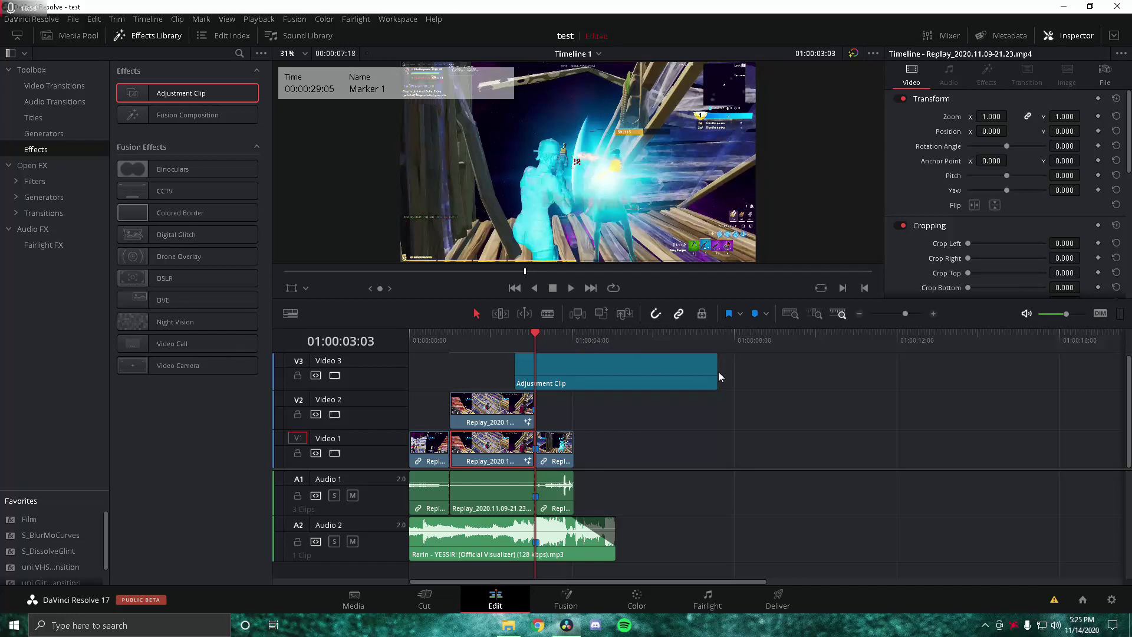
{"action": "left_click_drag", "start_coordinate": [718, 376], "coordinate": [572, 382]}
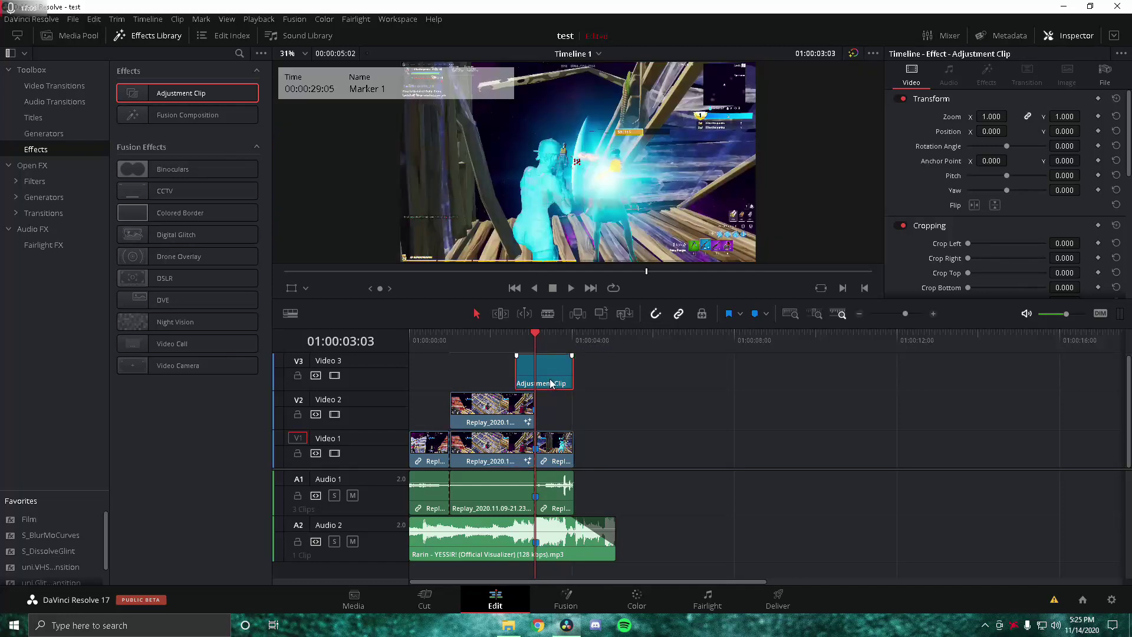
Split the adjustment clip at 01:00:03:01, two frames before the marker, and delete the part before the split
{"action": "left_click", "coordinate": [573, 335]}
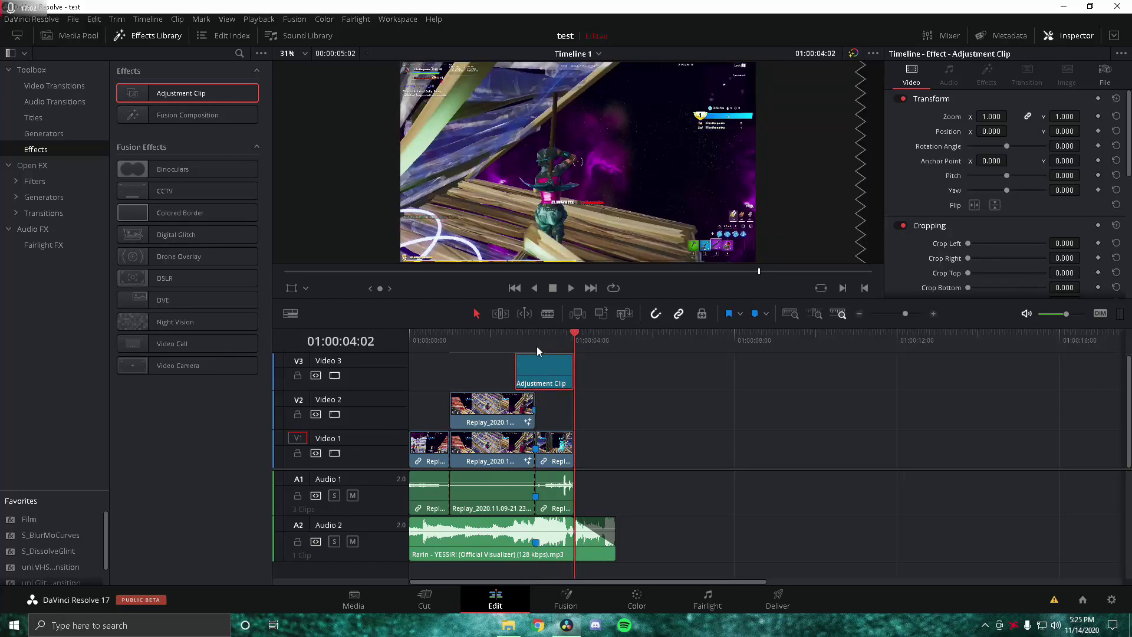
{"action": "left_click", "coordinate": [536, 336]}
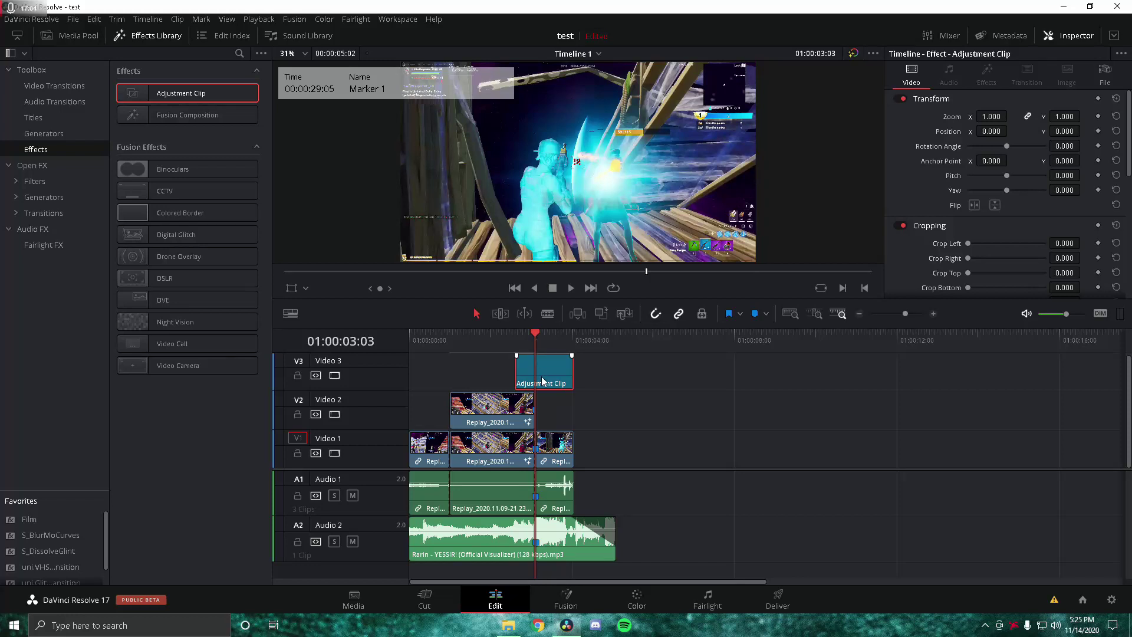
{"action": "key", "text": "Left"}
{"action": "key", "text": "Left"}
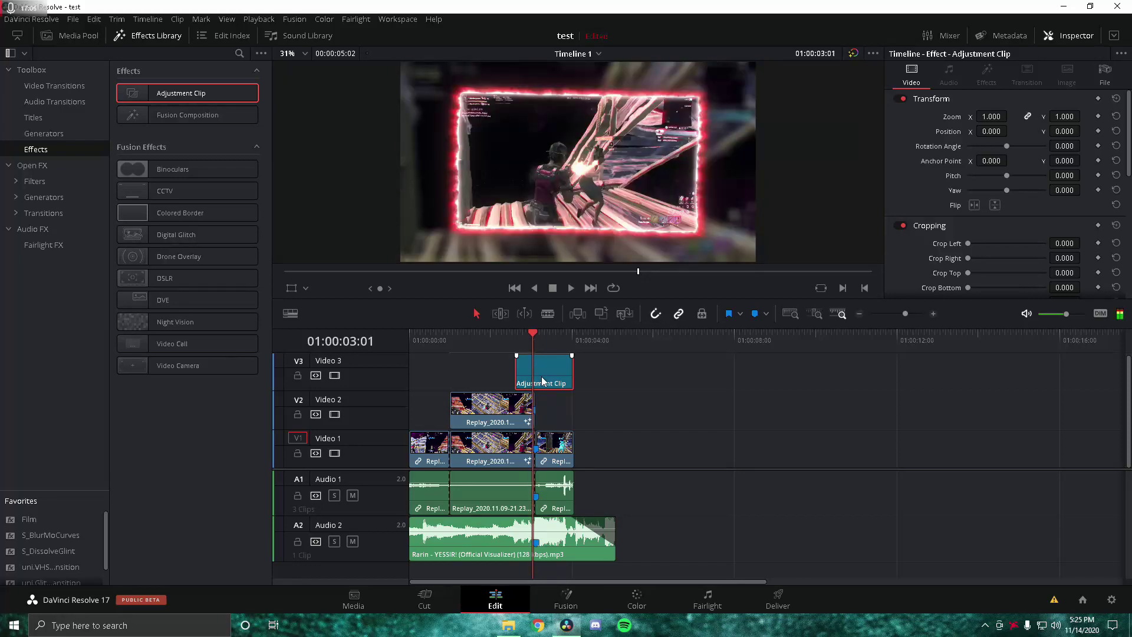
{"action": "key", "text": "ctrl+b"}
{"action": "key", "text": "Delete"}
{"action": "left_click", "coordinate": [534, 334]}
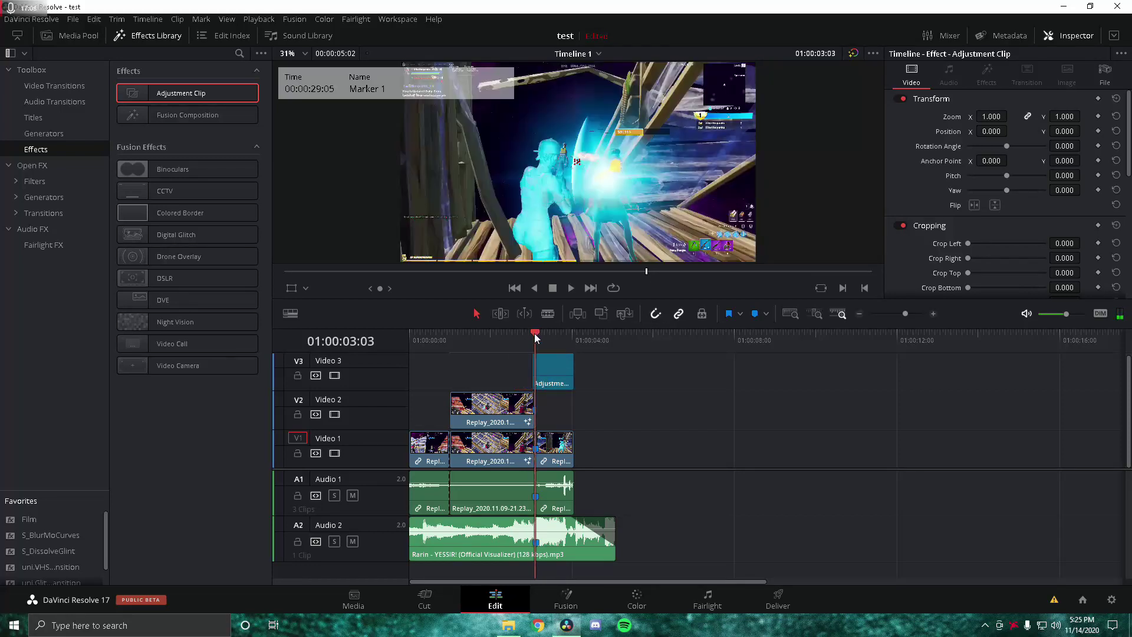
Open the adjustment clip in Fusion and add an S_Shake node after MediaIn1
{"action": "left_click", "coordinate": [911, 314]}
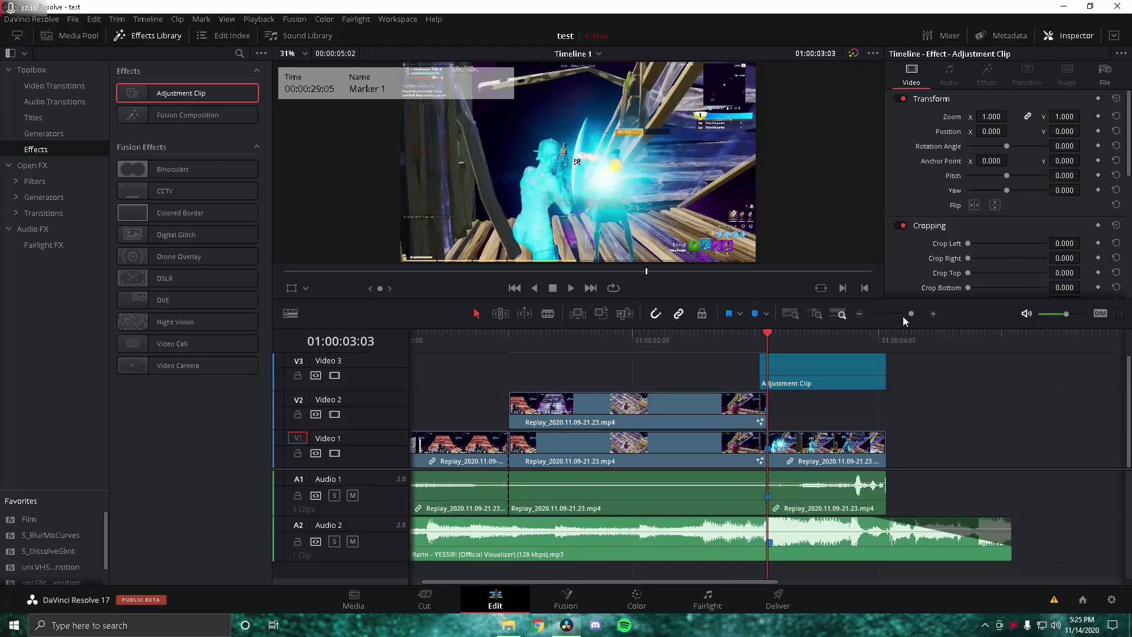
{"action": "left_click", "coordinate": [802, 374]}
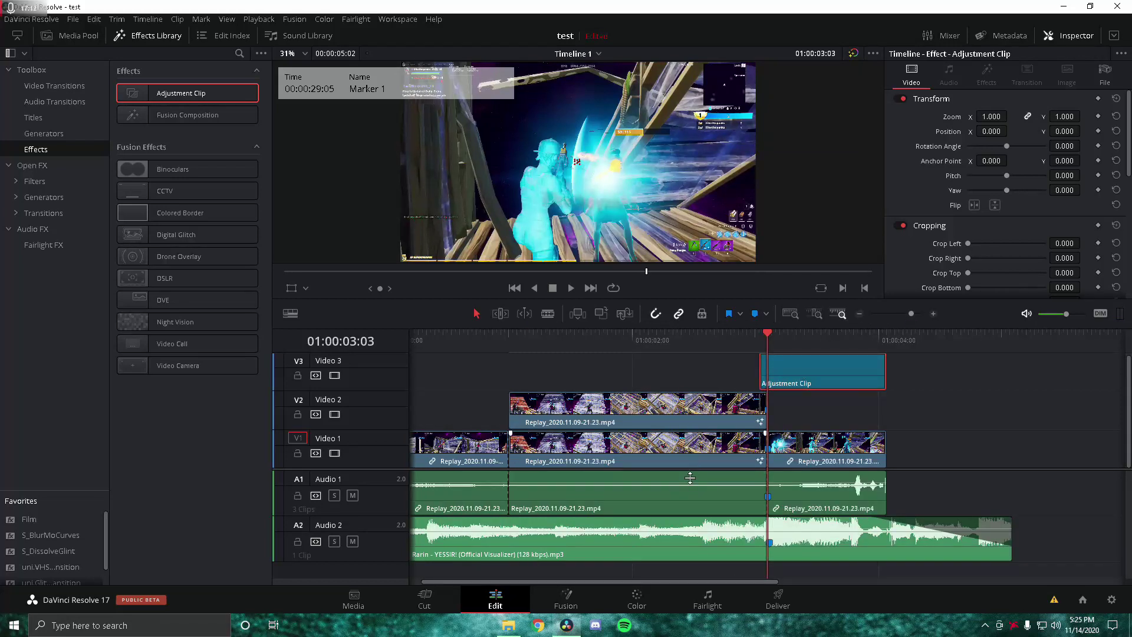
{"action": "left_click", "coordinate": [572, 589]}
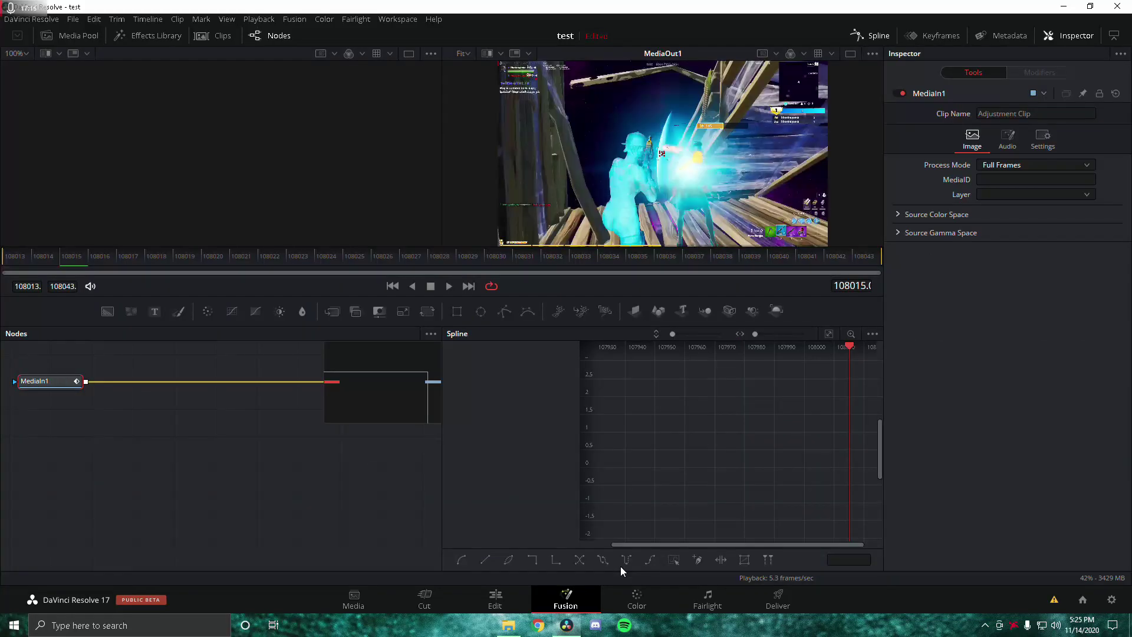
{"action": "key", "text": "shift+space"}
{"action": "type", "text": "s_shake"}
{"action": "key", "text": "Return"}
{"action": "key", "text": "shift+space"}
{"action": "type", "text": "s_"}
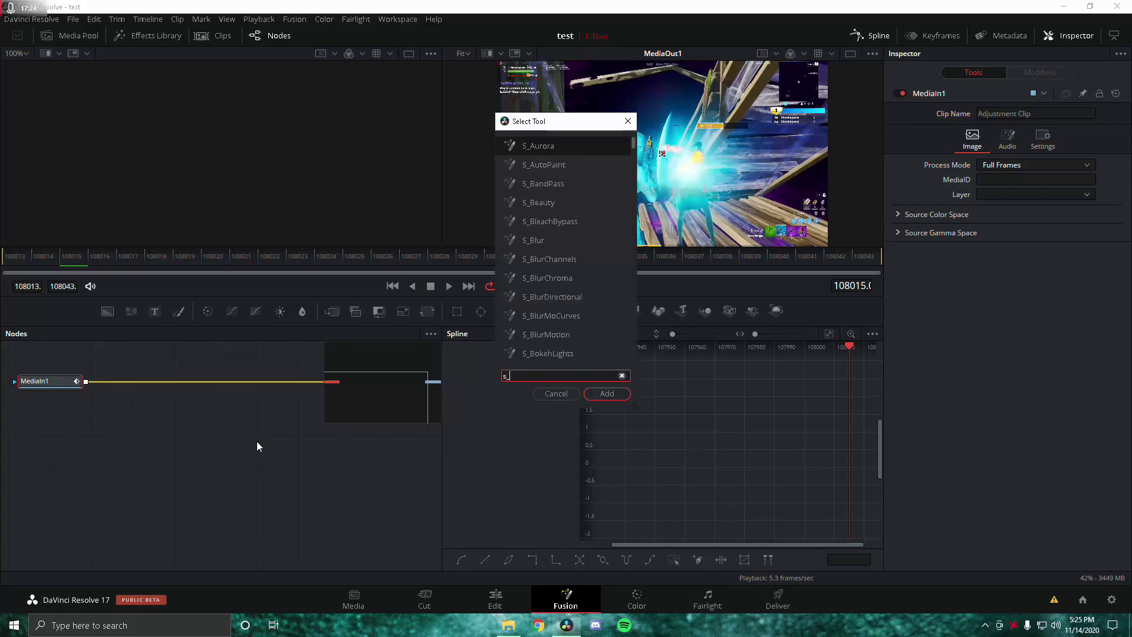
{"action": "type", "text": "shake"}
{"action": "key", "text": "Return"}
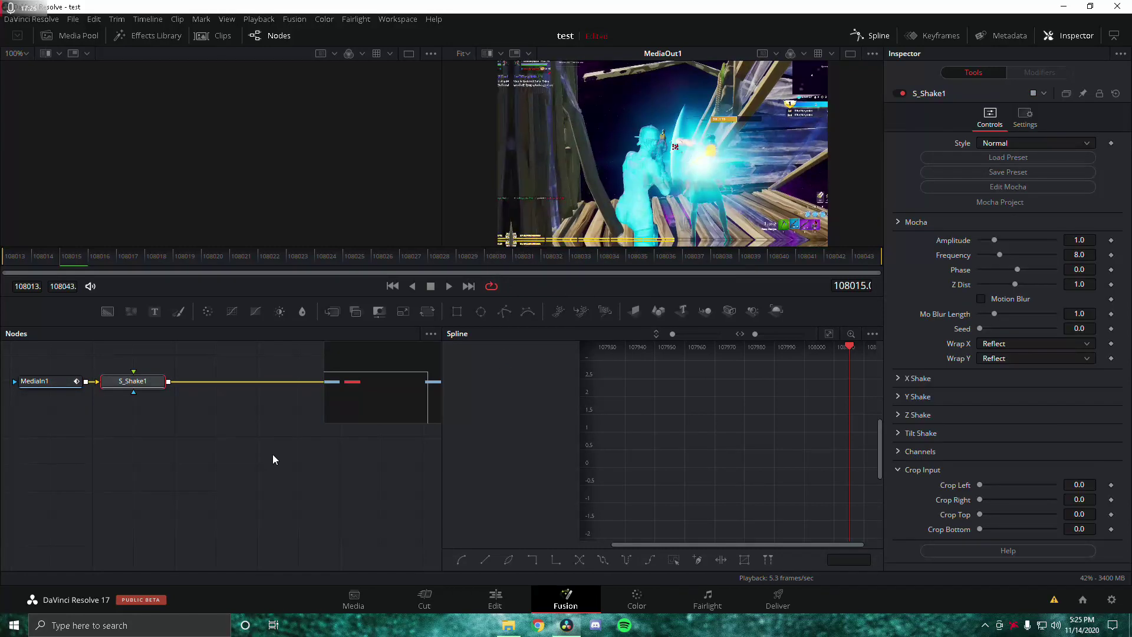
{"action": "mouse_move", "coordinate": [141, 382]}
{"action": "left_mouse_down"}
{"action": "mouse_move", "coordinate": [159, 398]}
{"action": "mouse_move", "coordinate": [144, 385]}
{"action": "left_mouse_up"}
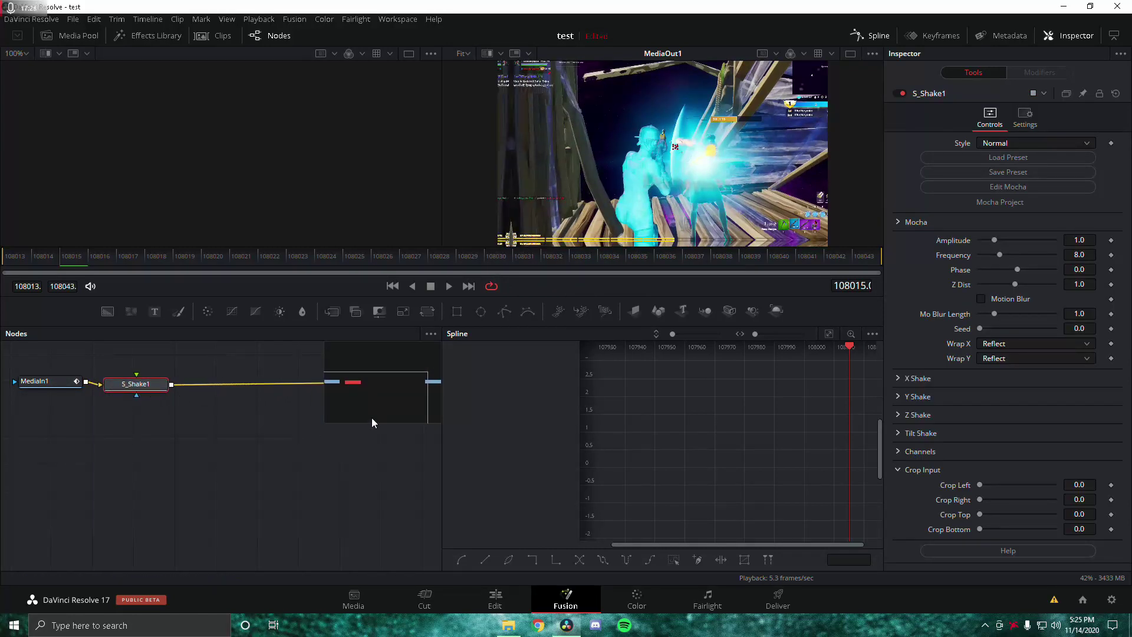
Load the favorite preset "another shake preset (highlights)" from the Sapphire Preset Browser into the S_Shake node
{"action": "left_click", "coordinate": [986, 172]}
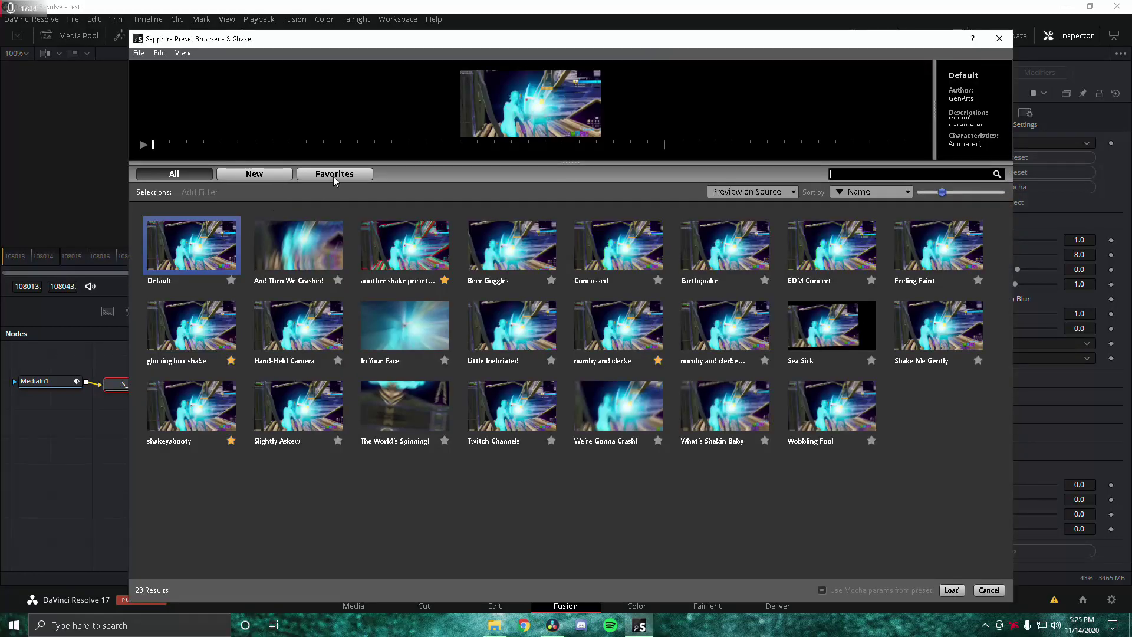
{"action": "left_click", "coordinate": [333, 174]}
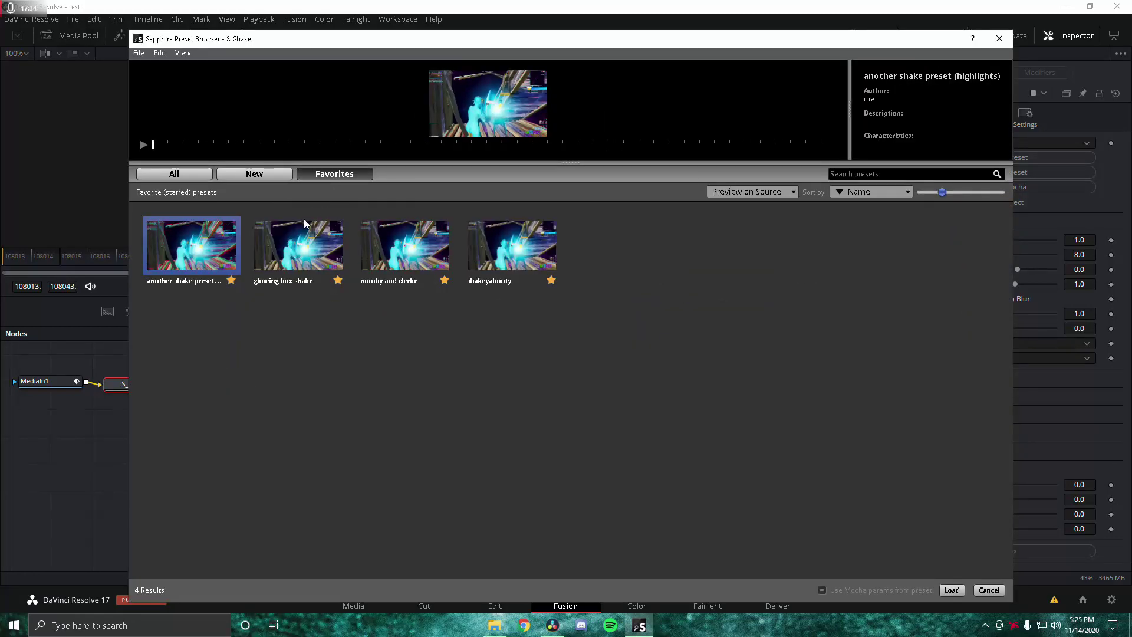
{"action": "double_click", "coordinate": [185, 244]}
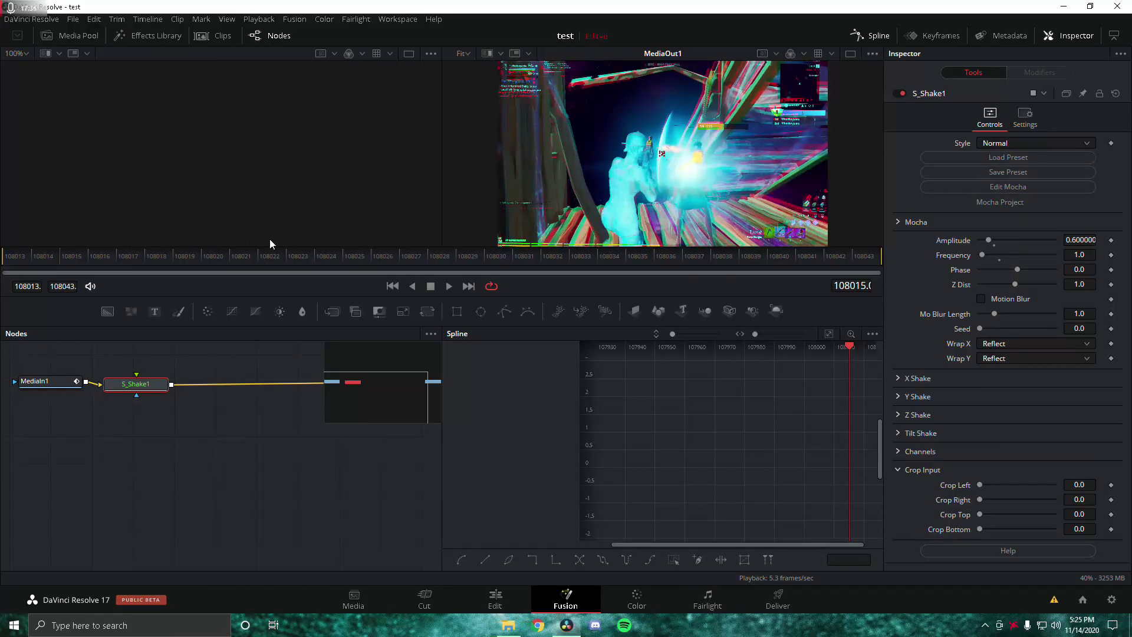
Add an S_Flicker node after S_Shake and set its Amplitude to 0.5
{"action": "key", "text": "shift+space"}
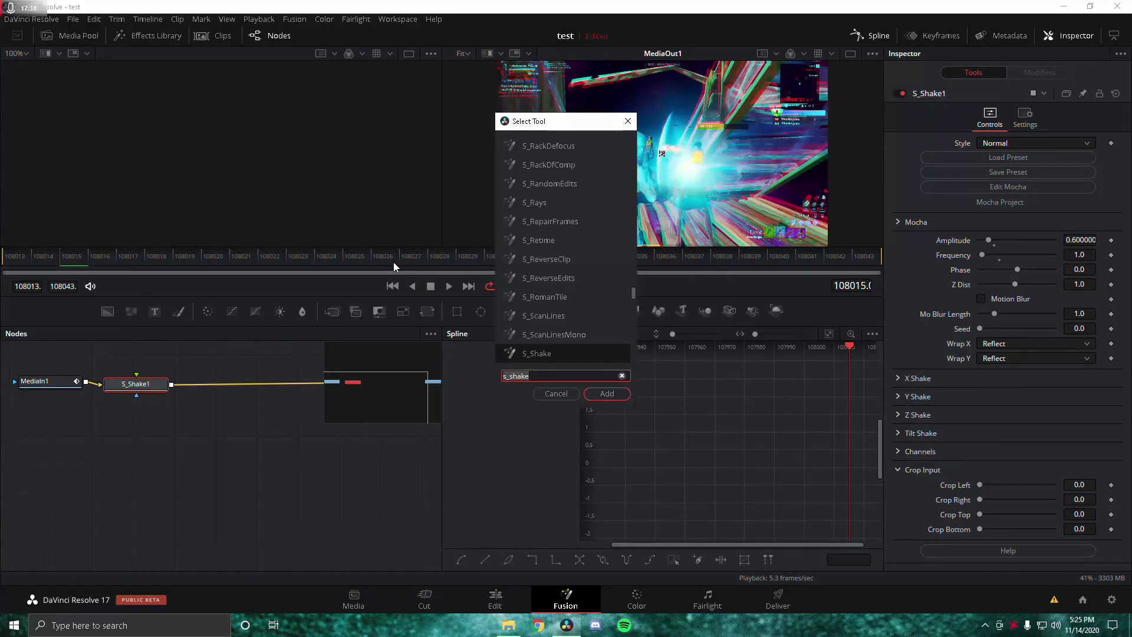
{"action": "type", "text": "s_flicker"}
{"action": "key", "text": "Return"}
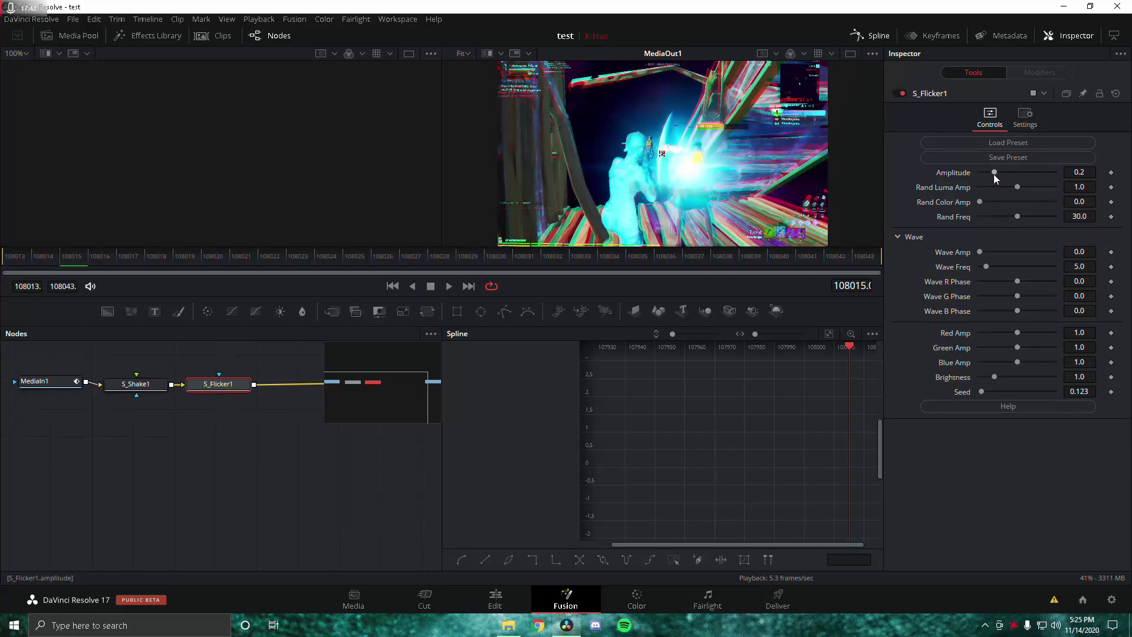
{"action": "double_click", "coordinate": [1083, 174]}
{"action": "type", "text": "0.5"}
{"action": "key", "text": "Tab"}
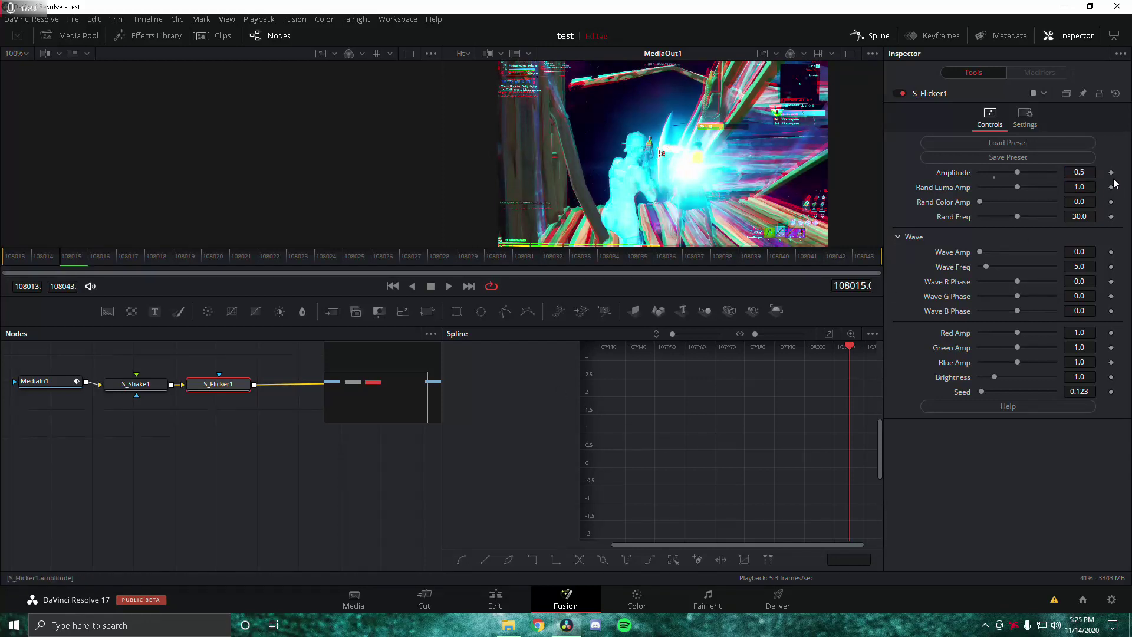
Keyframe the S_Shake Amplitude at 0 on frame 108014, 0.6 on frame 108015 and 0 on frame 108043
{"action": "left_click", "coordinate": [135, 384]}
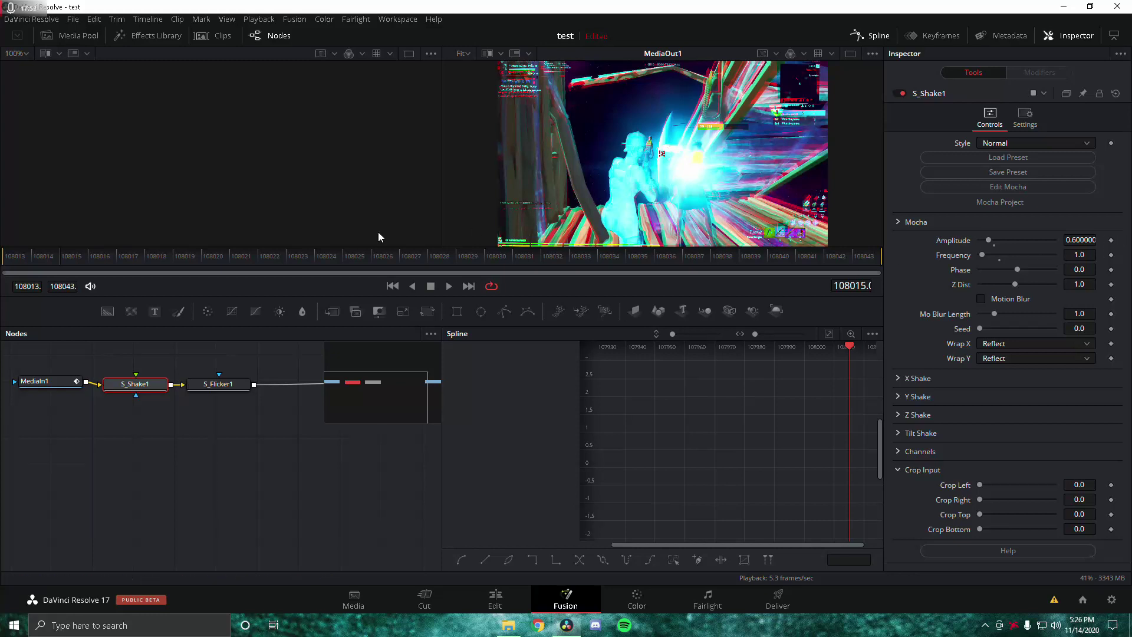
{"action": "left_click", "coordinate": [1111, 241]}
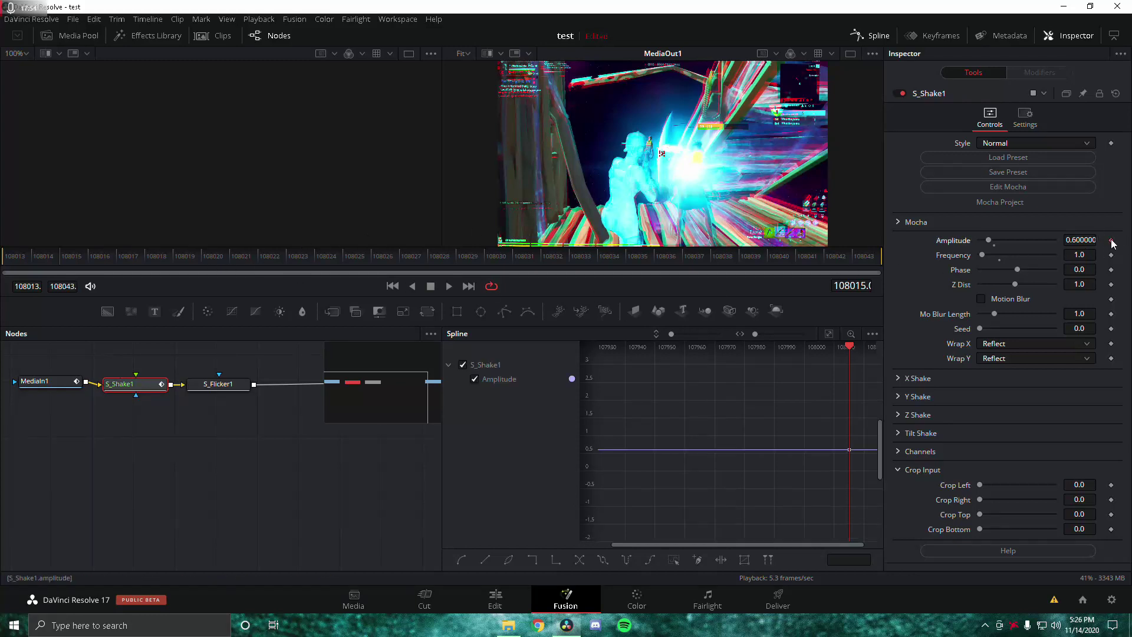
{"action": "left_click_drag", "start_coordinate": [818, 256], "coordinate": [878, 252]}
{"action": "left_click", "coordinate": [1111, 241]}
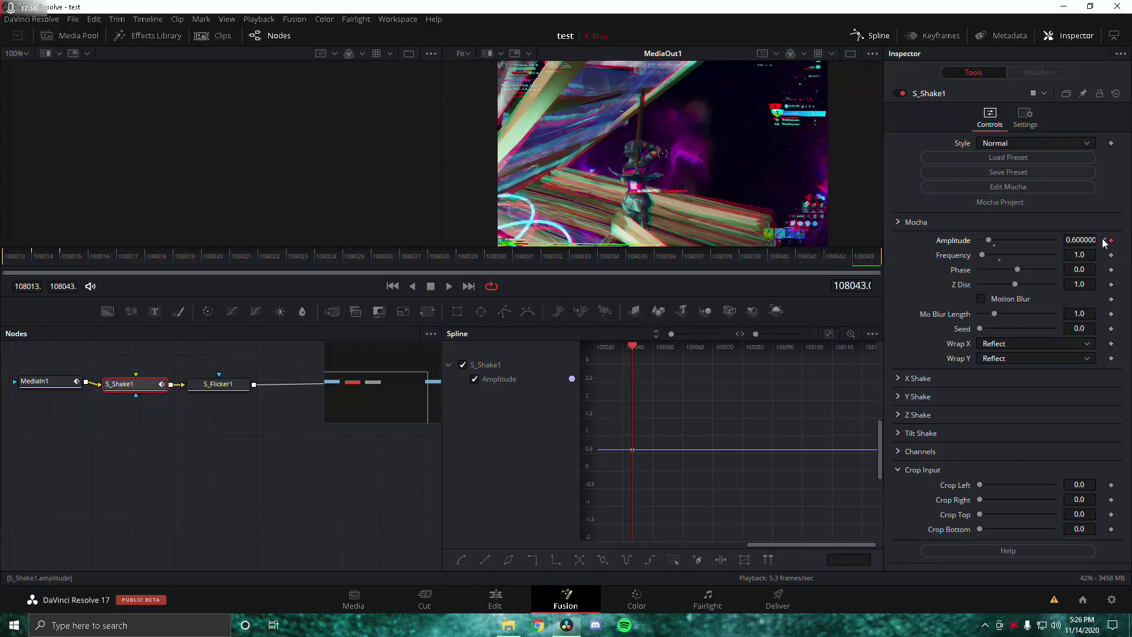
{"action": "left_click_drag", "start_coordinate": [988, 241], "coordinate": [968, 235]}
{"action": "left_click", "coordinate": [1105, 241]}
{"action": "left_click", "coordinate": [1104, 240]}
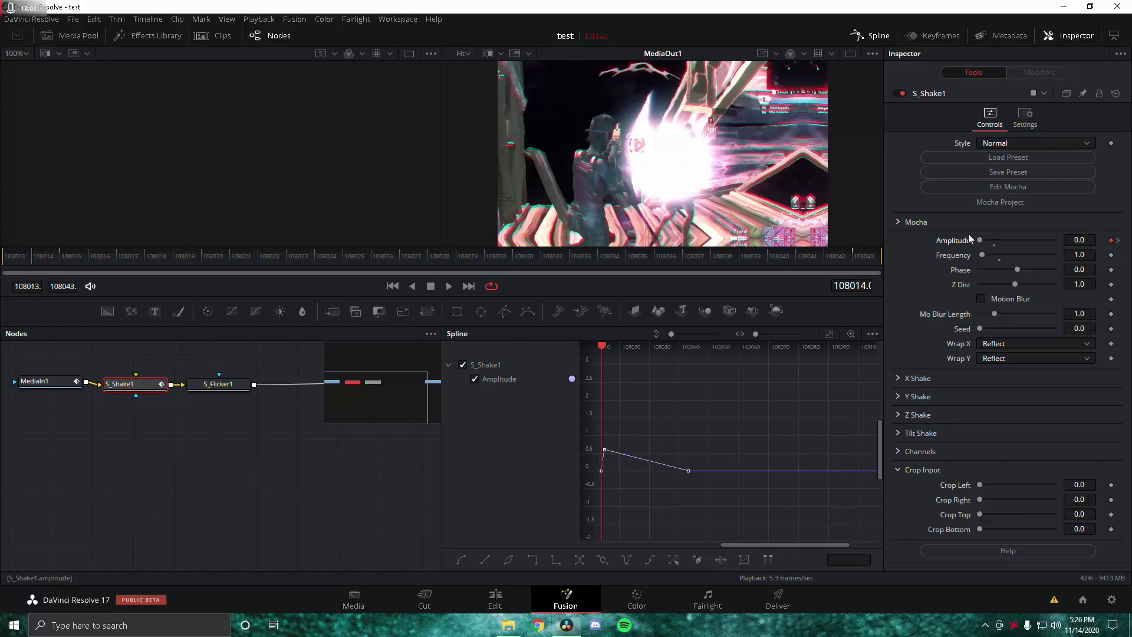
{"action": "left_click", "coordinate": [1117, 241]}
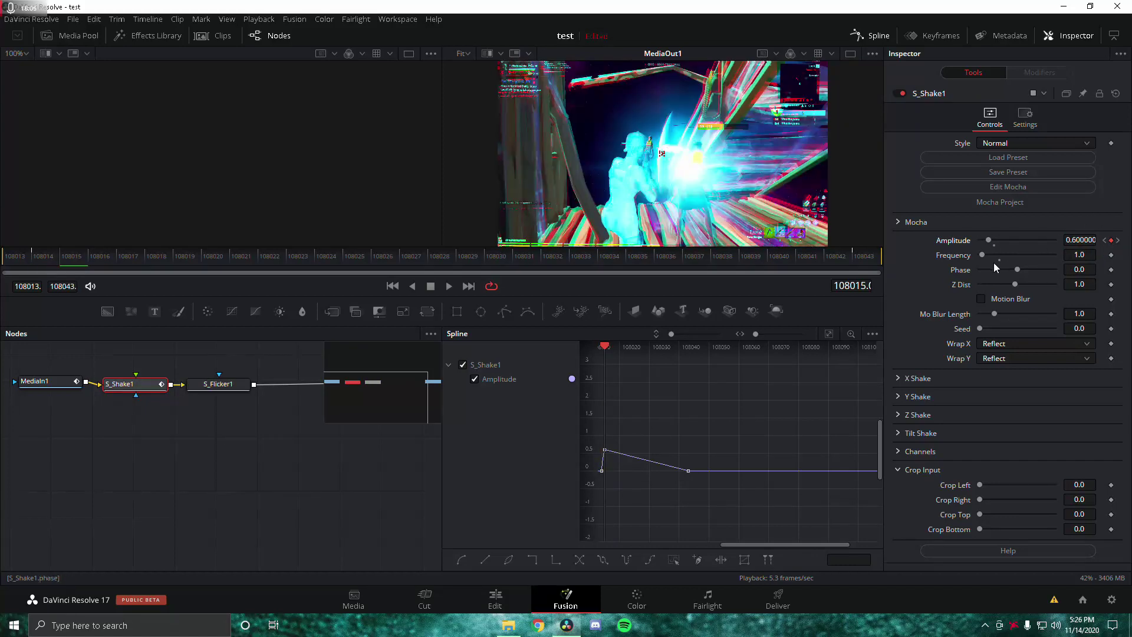
Examine the S_Shake node's X Shake, Y Shake, Tilt Shake and Channels settings
{"action": "left_click", "coordinate": [898, 378]}
{"action": "scroll", "coordinate": [903, 400], "scroll_direction": "down", "scroll_amount": 1}
{"action": "left_click", "coordinate": [898, 405]}
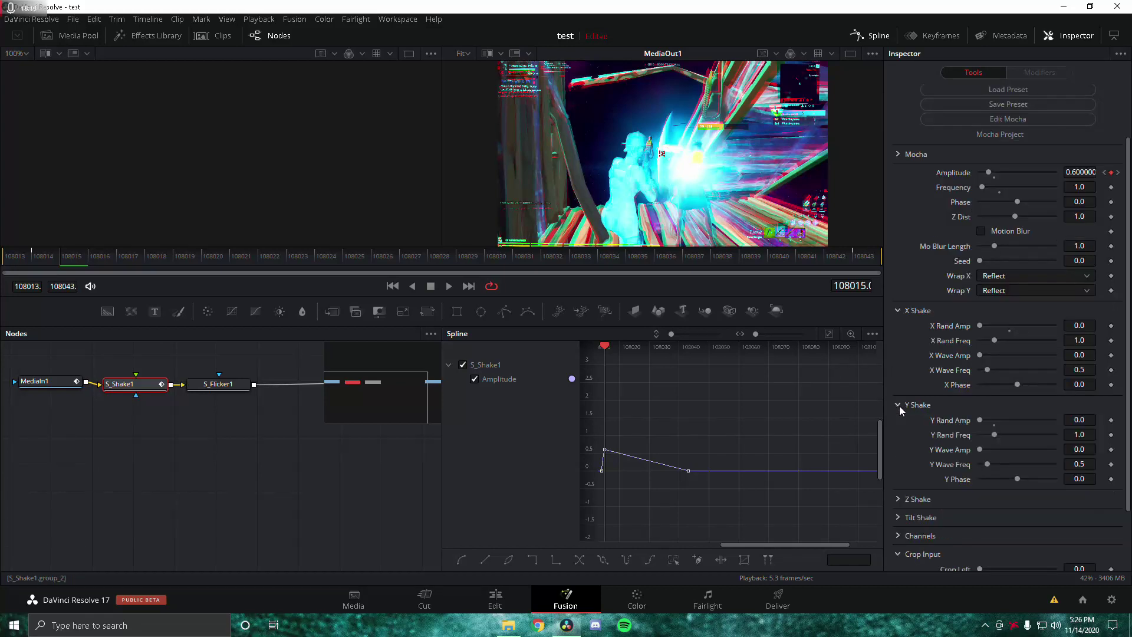
{"action": "scroll", "coordinate": [899, 406], "scroll_direction": "down", "scroll_amount": 2}
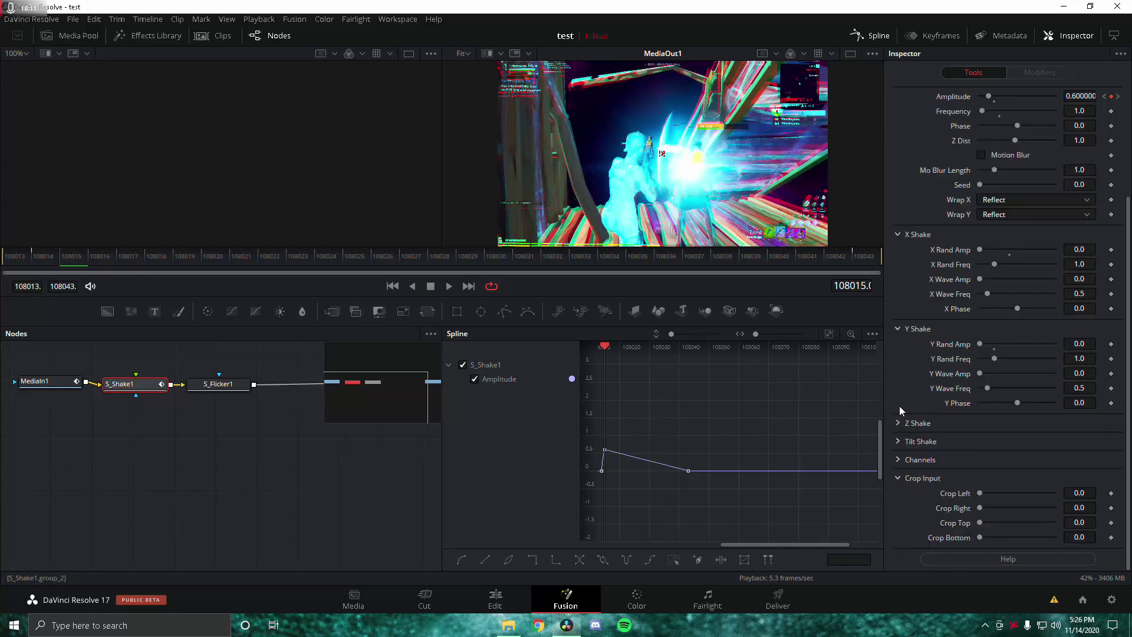
{"action": "left_click", "coordinate": [896, 441]}
{"action": "scroll", "coordinate": [897, 440], "scroll_direction": "down", "scroll_amount": 2}
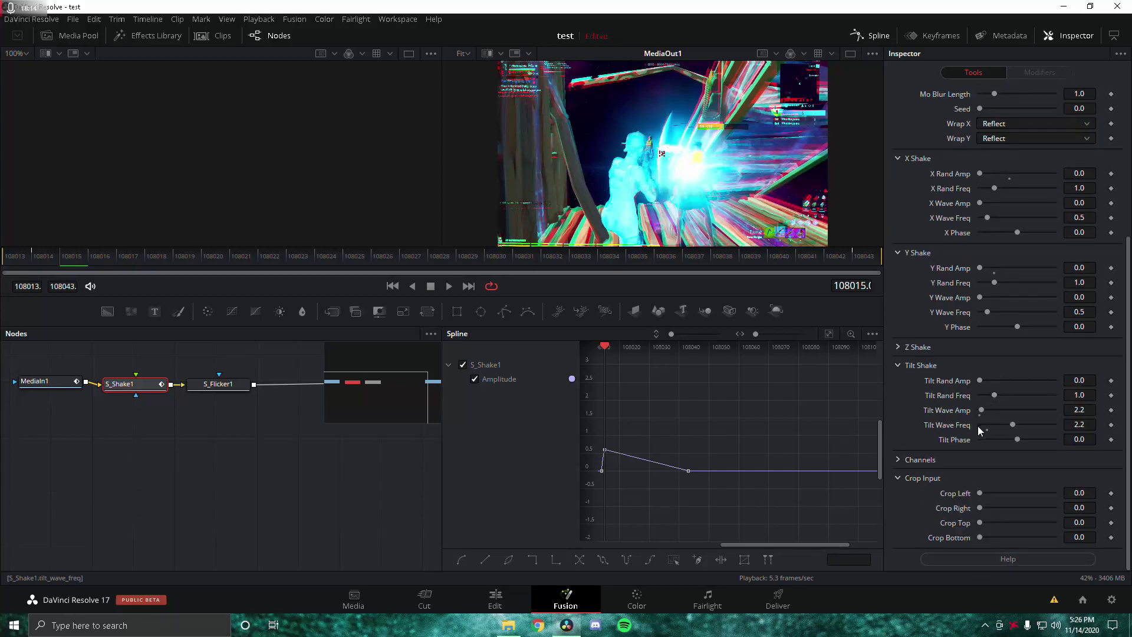
{"action": "left_click", "coordinate": [898, 459]}
{"action": "scroll", "coordinate": [907, 464], "scroll_direction": "down", "scroll_amount": 3}
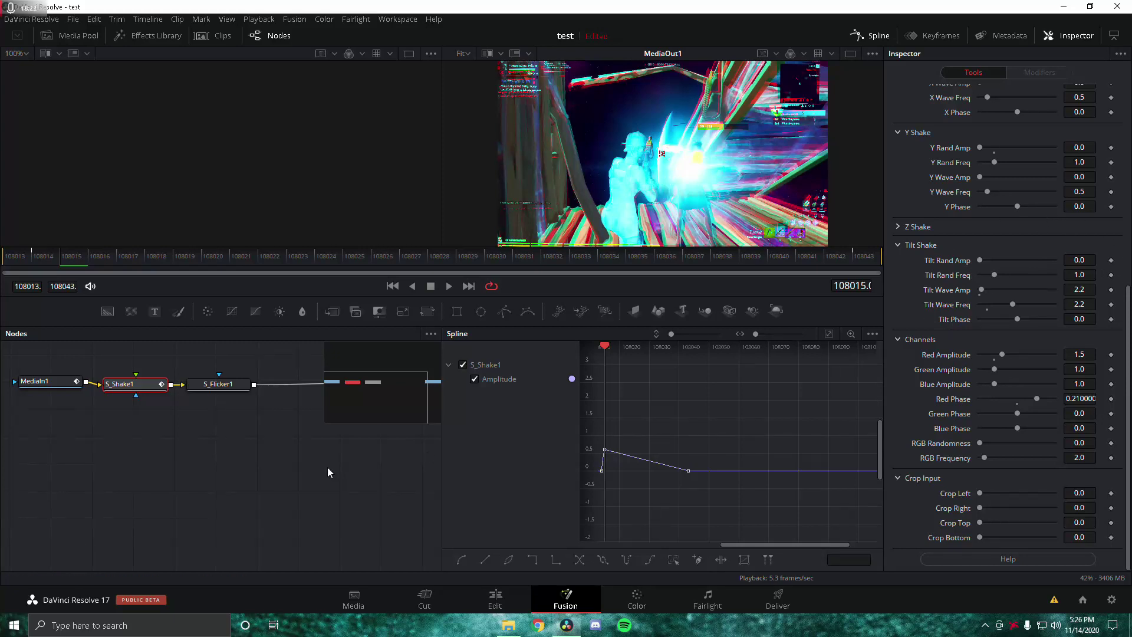
Keyframe the S_Flicker Amplitude at 0 on frame 108014, 0.5 on frame 108015 and 0 on frame 108043
{"action": "left_click", "coordinate": [197, 385]}
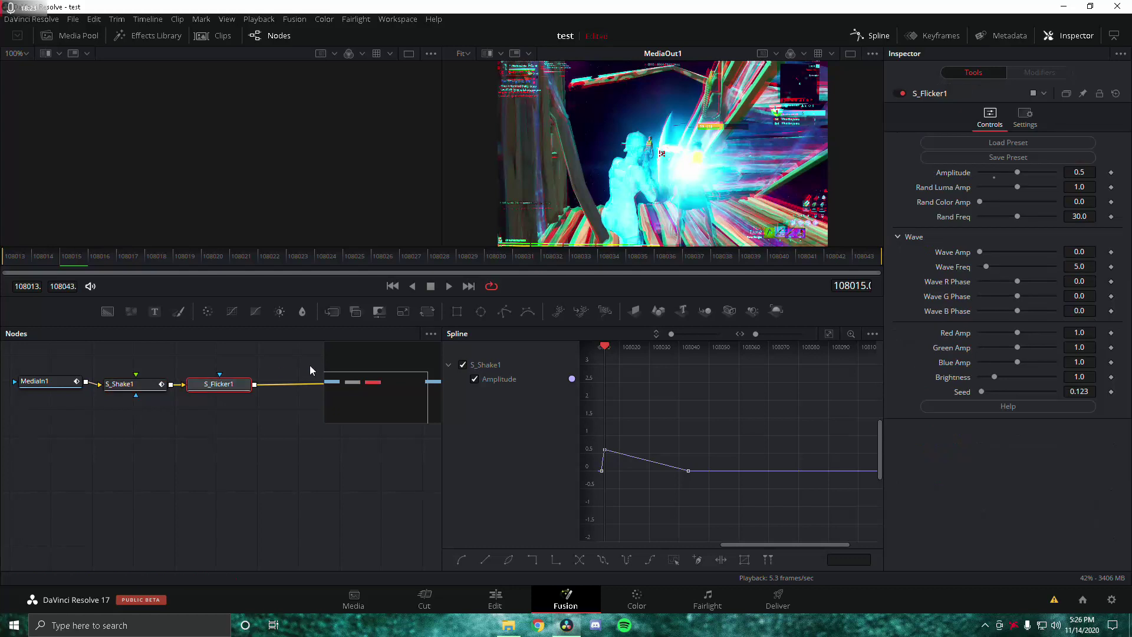
{"action": "left_click", "coordinate": [1110, 173]}
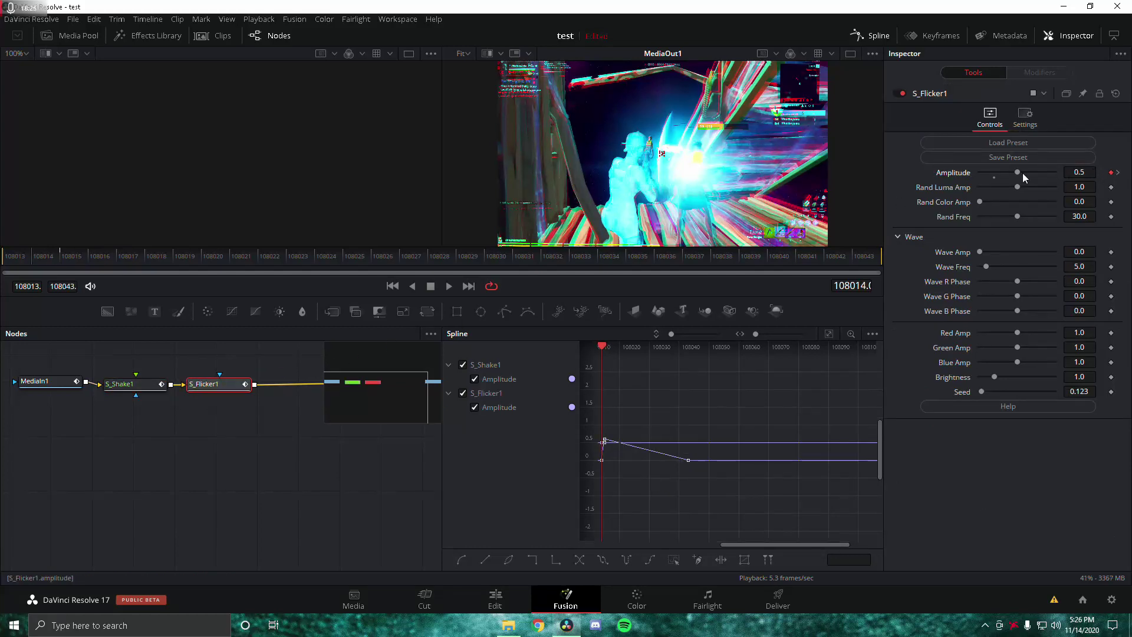
{"action": "left_click_drag", "start_coordinate": [1018, 171], "coordinate": [980, 162]}
{"action": "left_click", "coordinate": [1110, 174]}
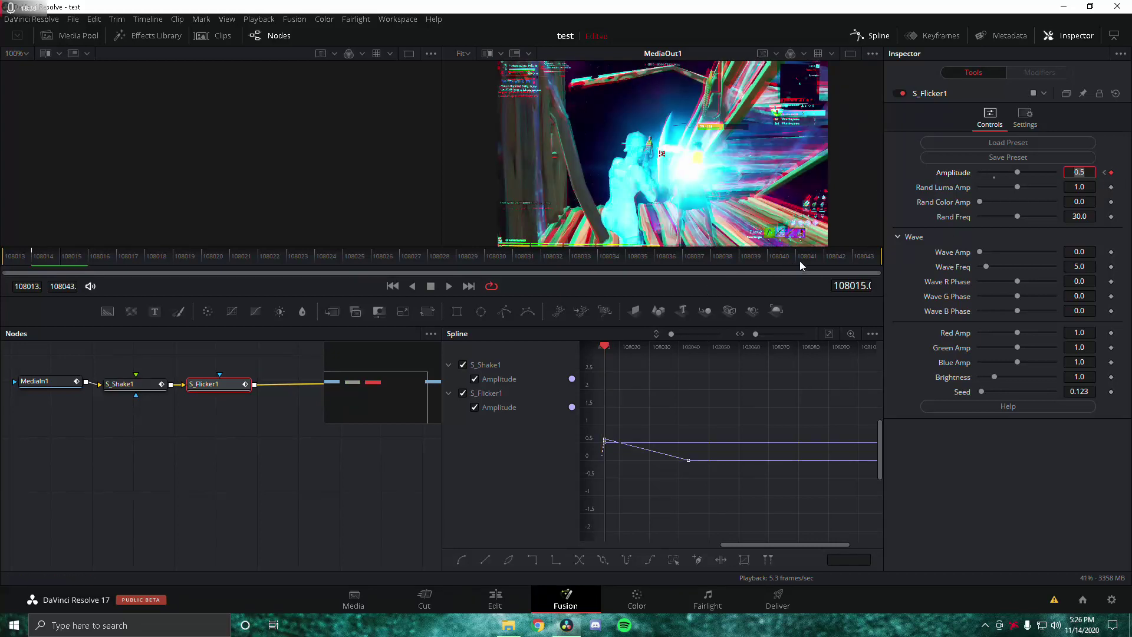
{"action": "left_click_drag", "start_coordinate": [820, 258], "coordinate": [898, 250]}
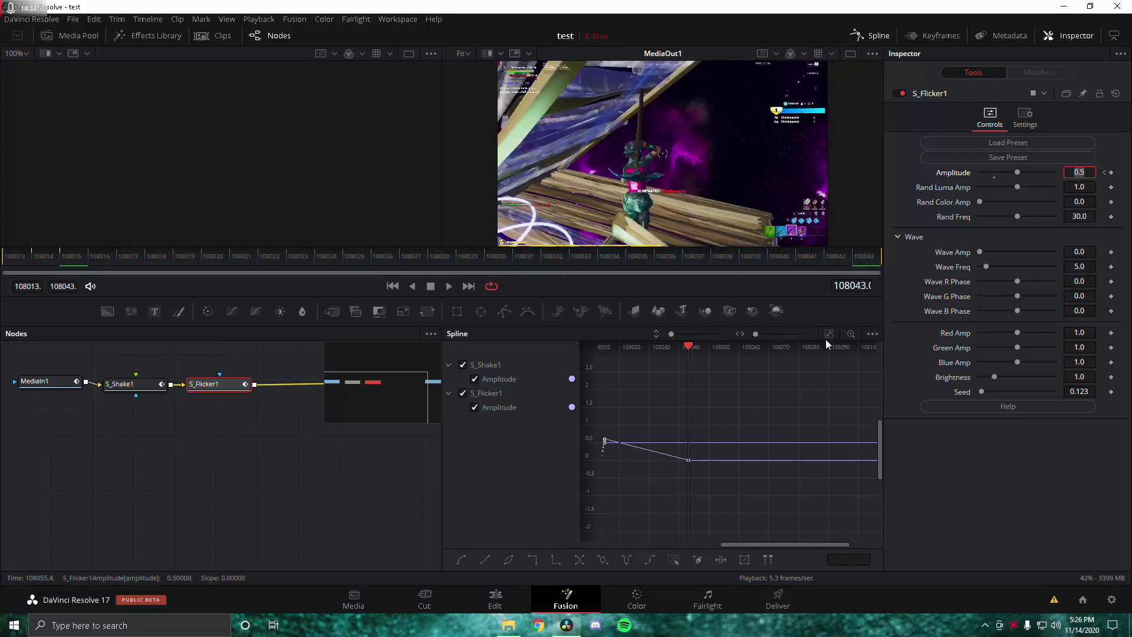
{"action": "left_click", "coordinate": [1110, 172]}
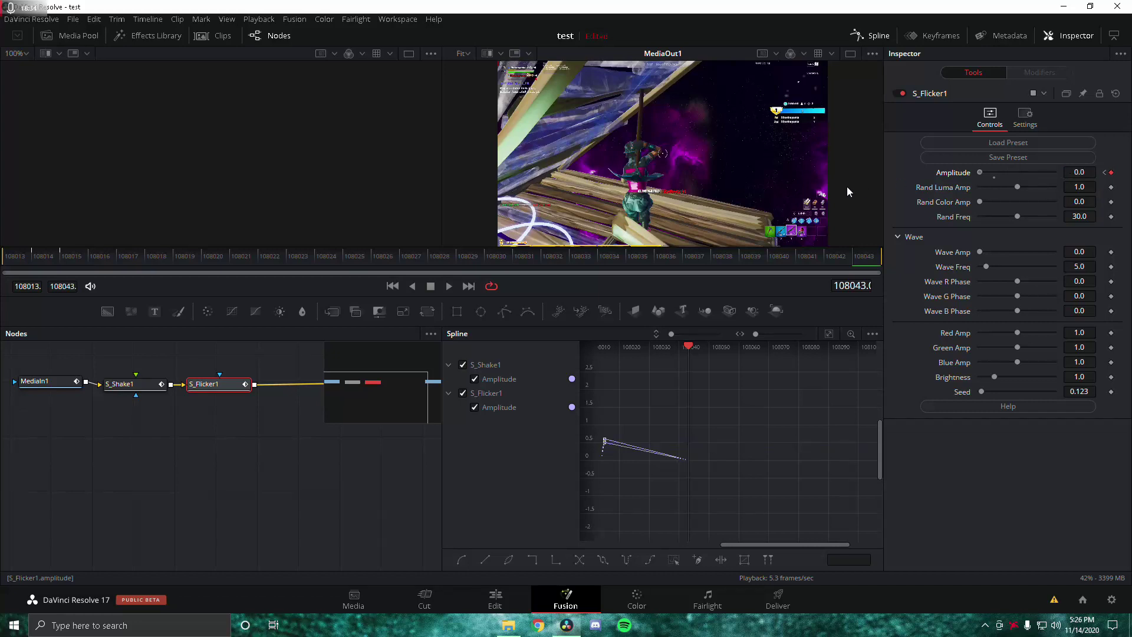
Return to the Edit page, disable the adjustment clip on Video 3 and preview the edit from 01:00:01:00
{"action": "left_click", "coordinate": [495, 598]}
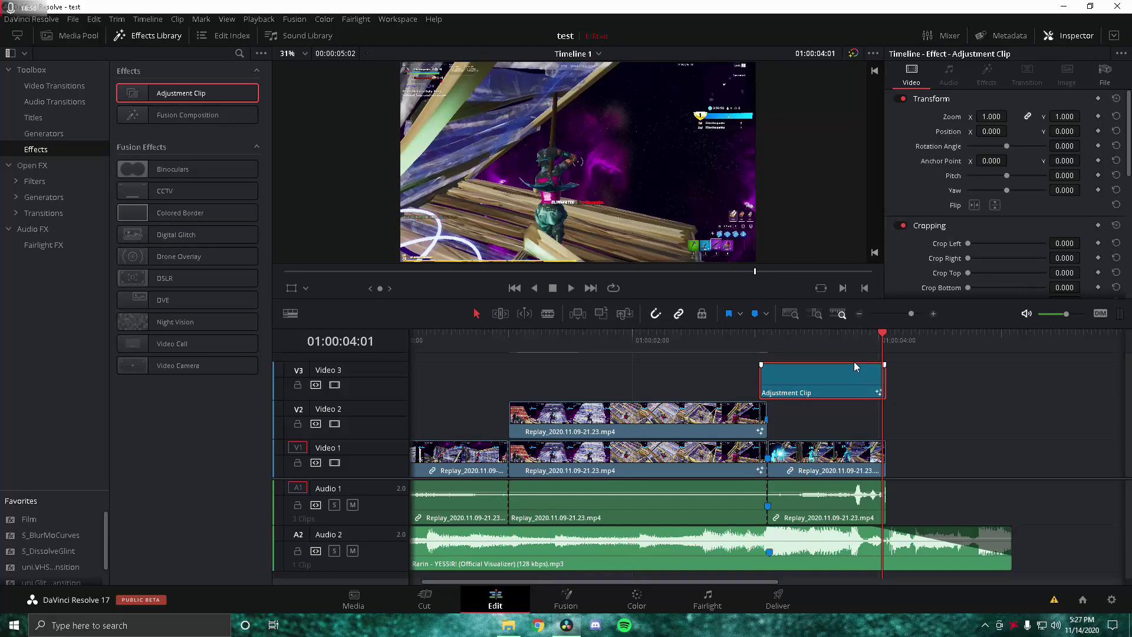
{"action": "key", "text": "d"}
{"action": "left_click", "coordinate": [506, 337]}
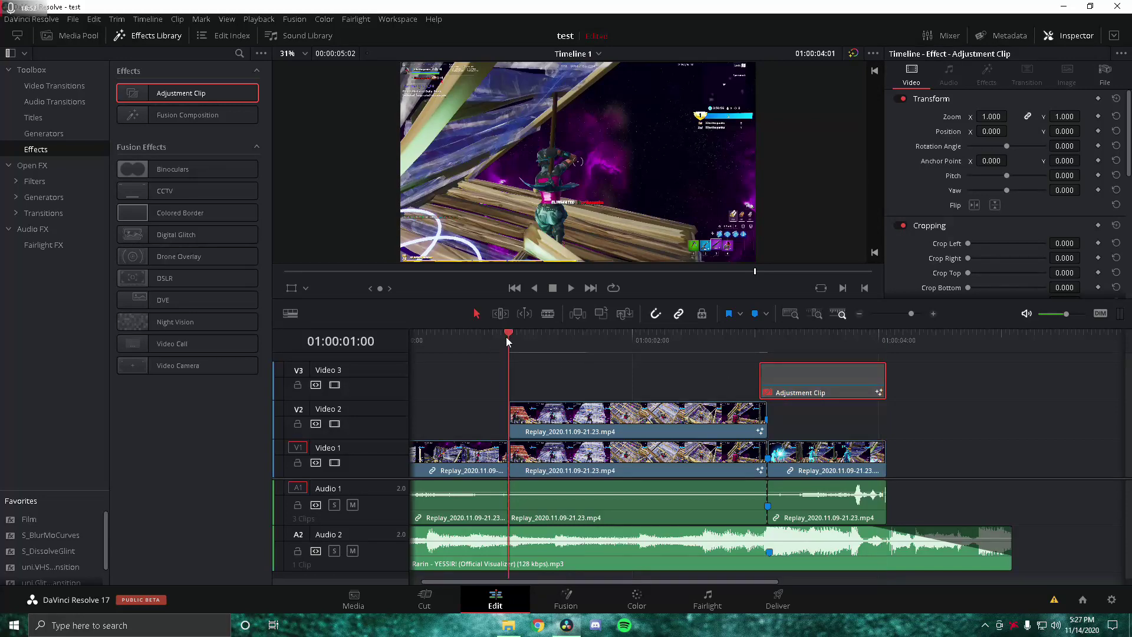
{"action": "key", "text": "space"}
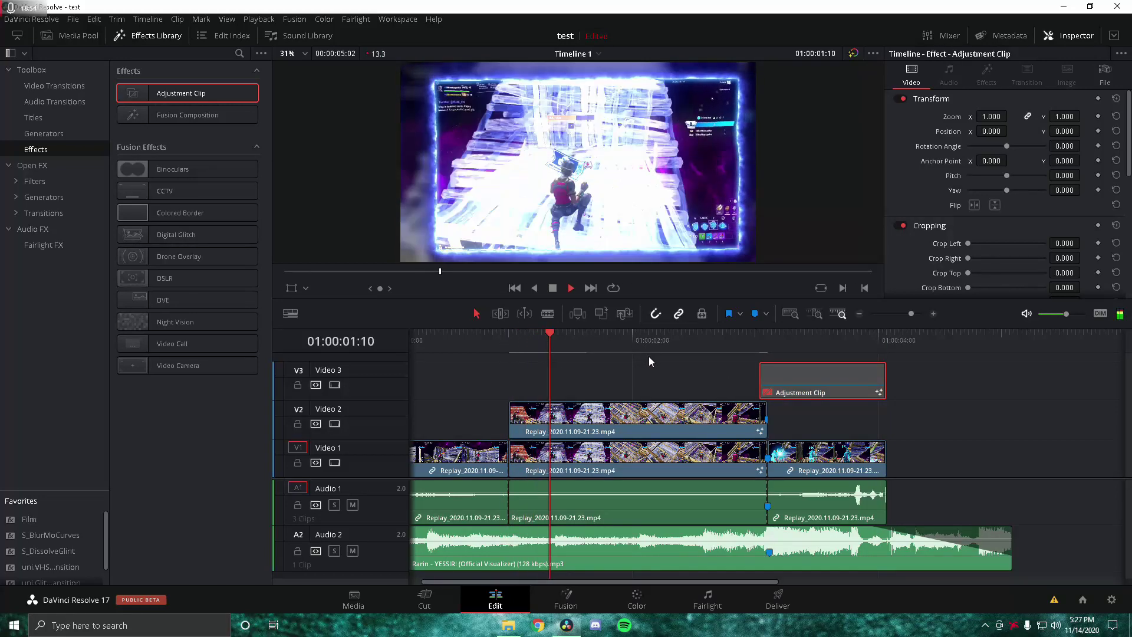
{"action": "key", "text": "space"}
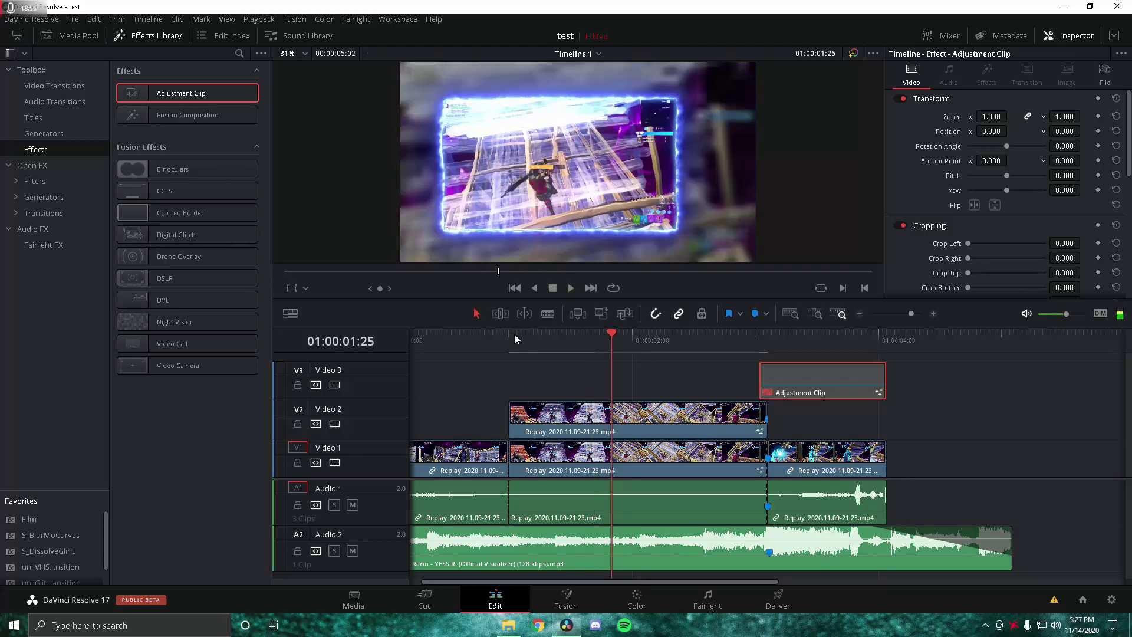
{"action": "left_click", "coordinate": [515, 336]}
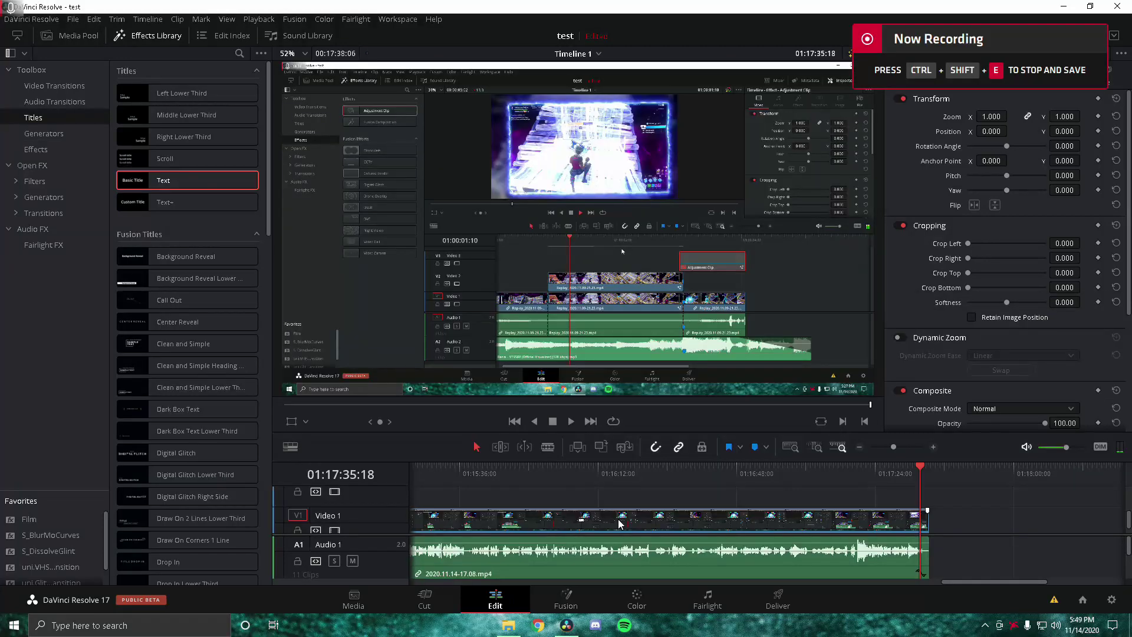